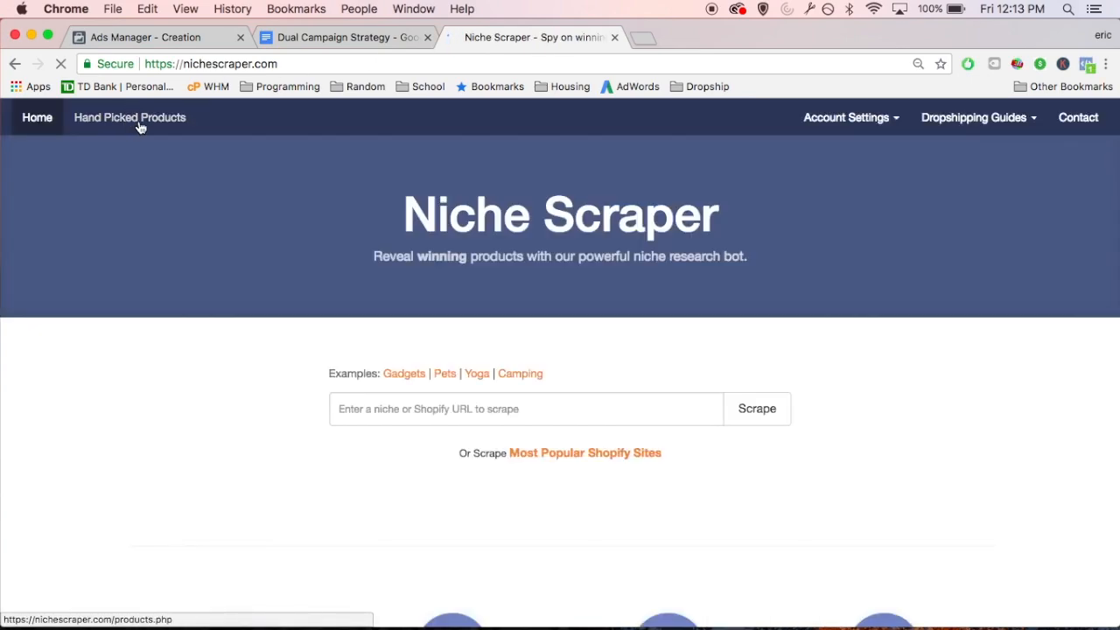
Open the profit details of the Giant Inflatable Unicorn Pool Float from page 2 of the hand-picked products
click(139, 126)
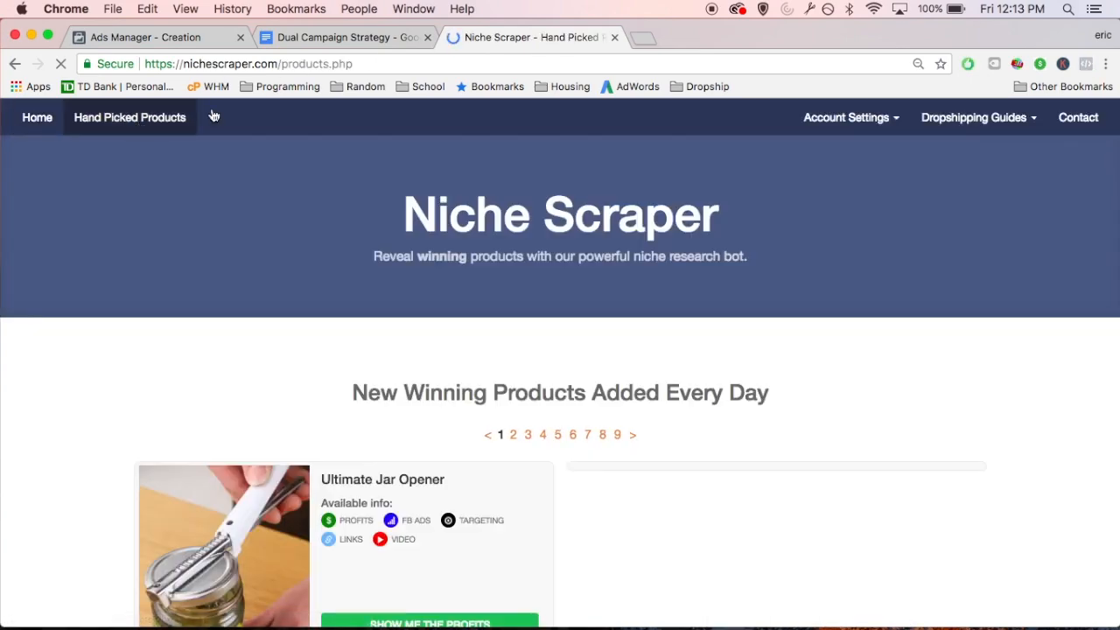
click(513, 435)
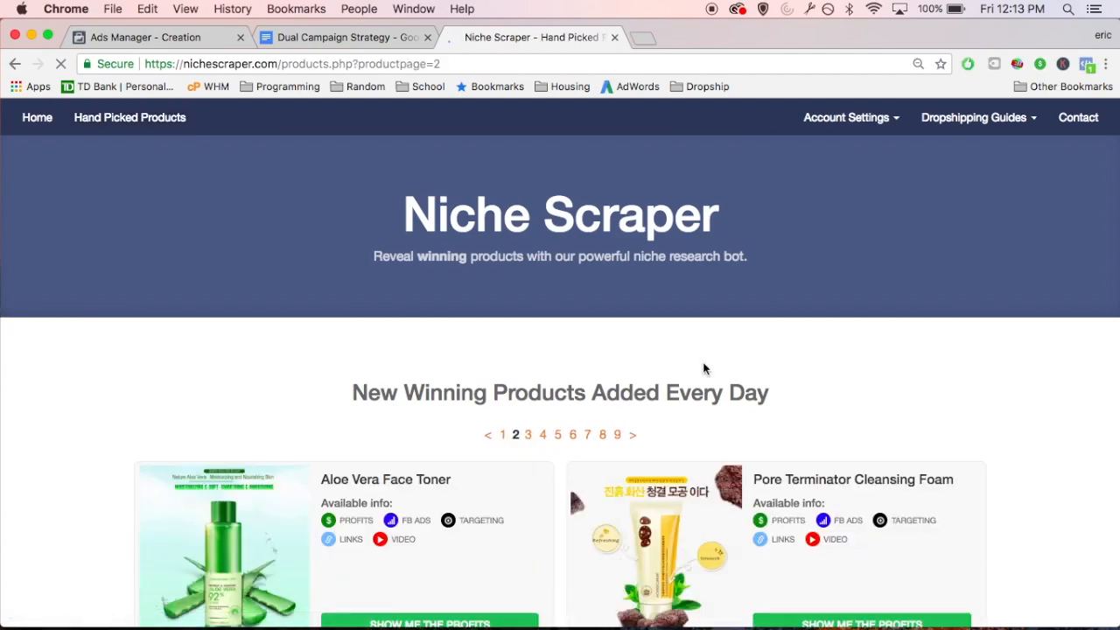
scroll(704, 368, down, 8)
scroll(702, 362, down, 2)
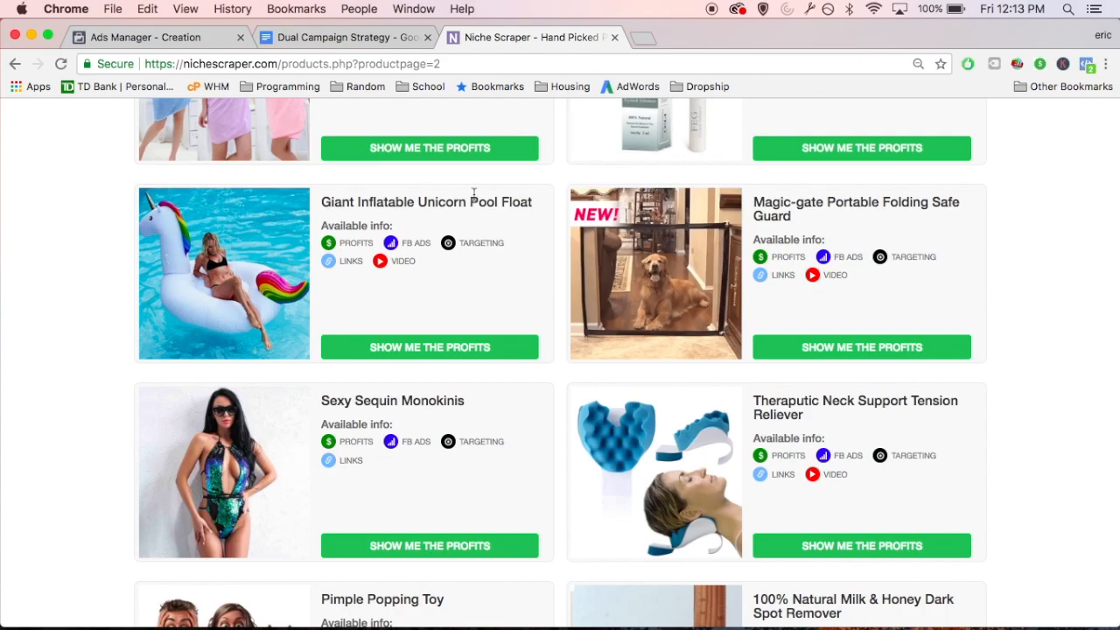
drag(474, 191, 336, 180)
click(424, 198)
click(437, 350)
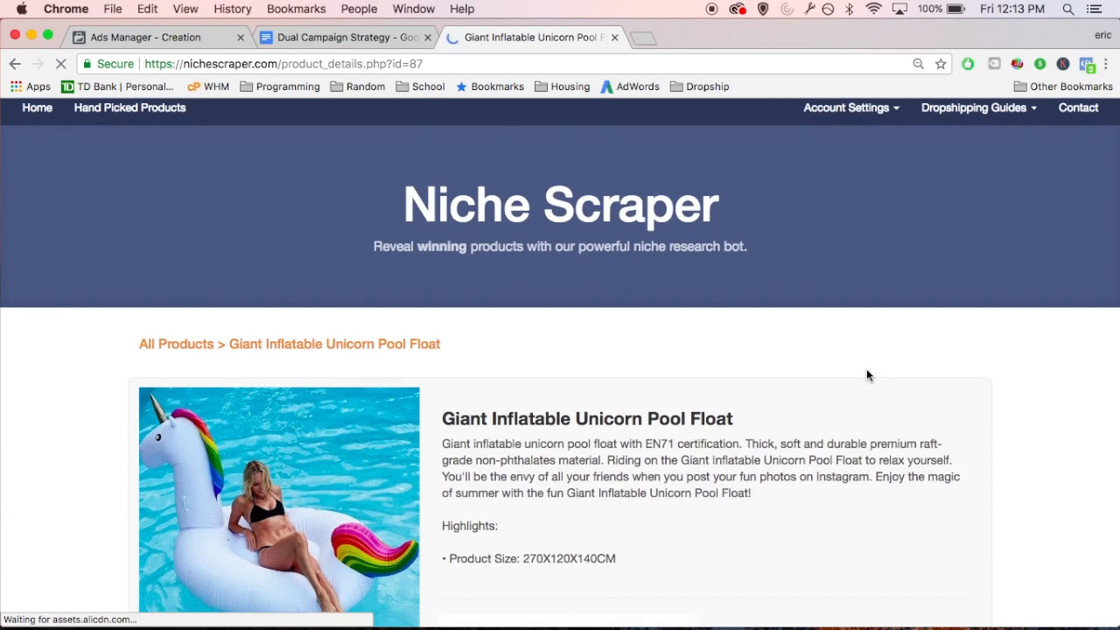
Examine the pool float's pricing, profits, links, Facebook ads, targeting and buyer reviews
scroll(867, 374, down, 5)
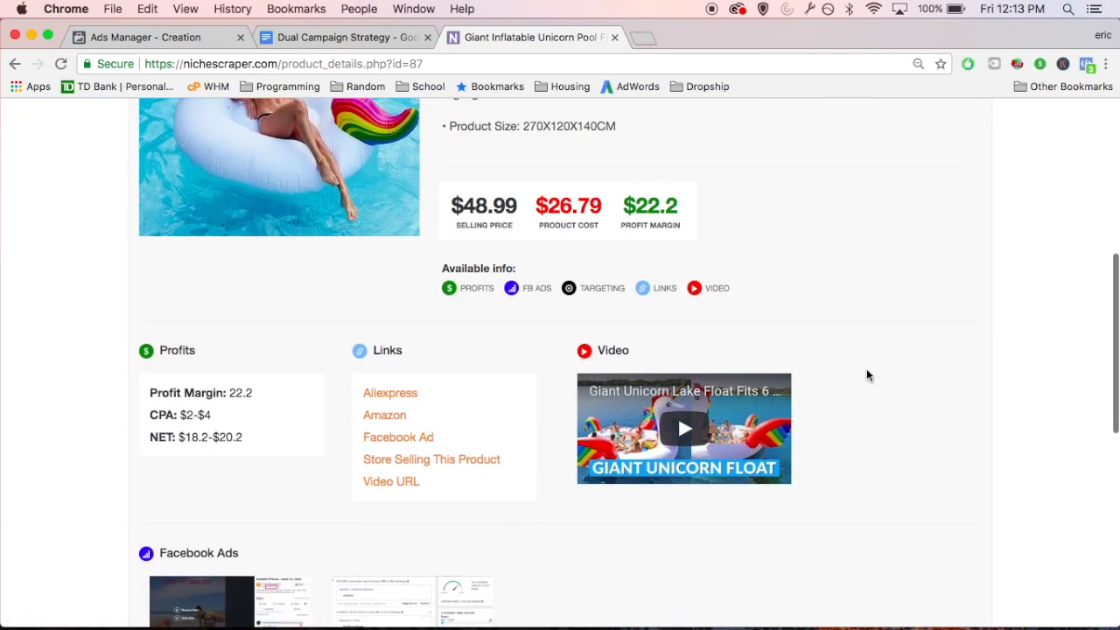
scroll(465, 394, down, 3)
mouse_move(401, 432)
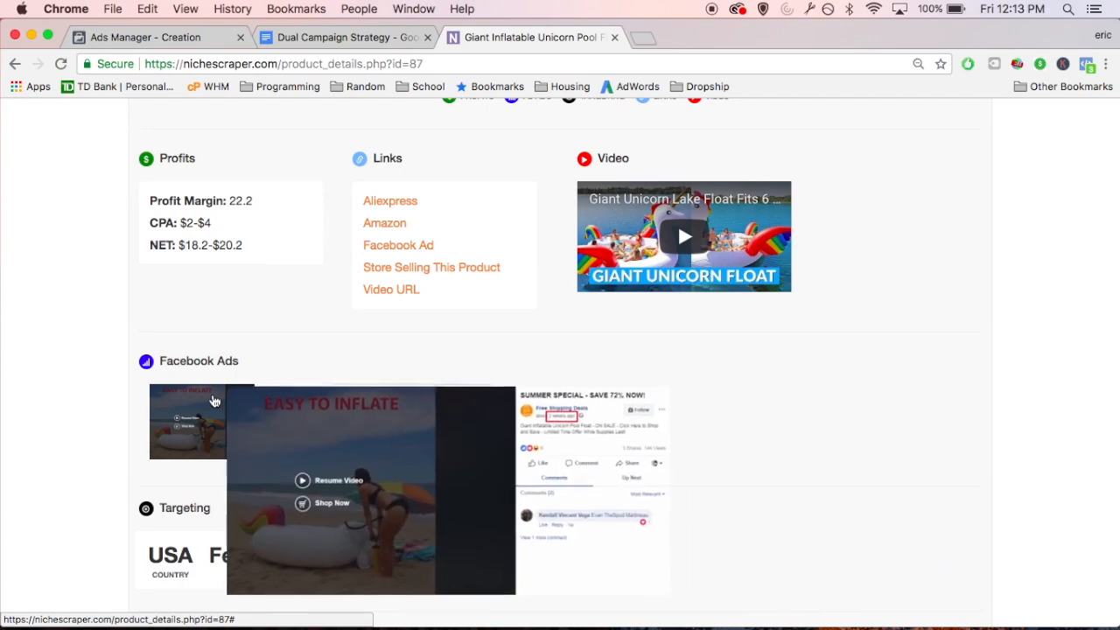
scroll(588, 324, down, 2)
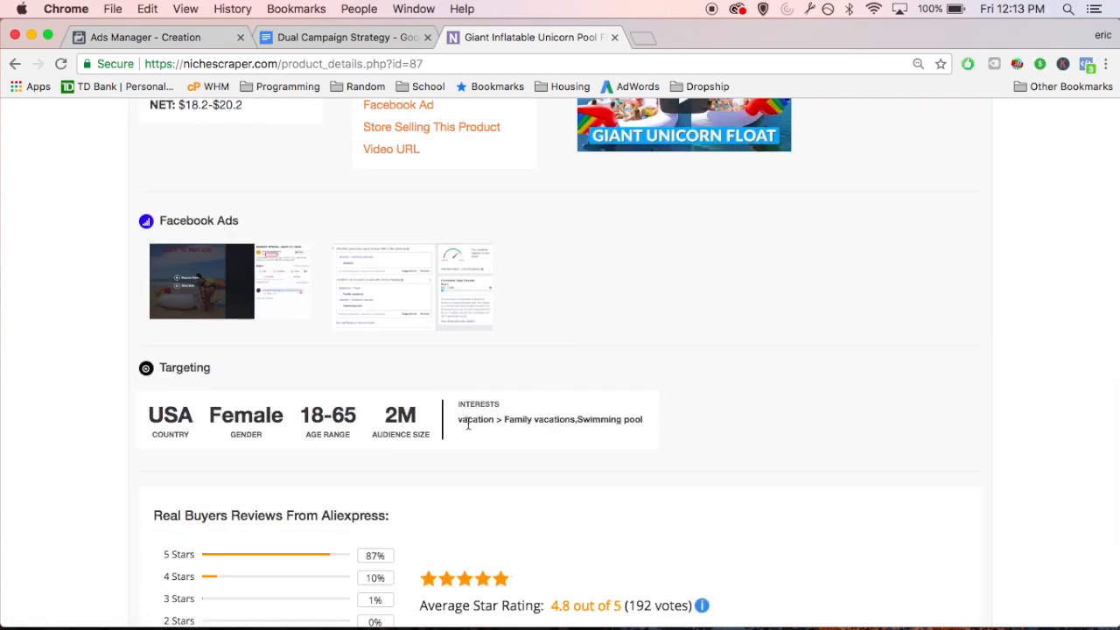
scroll(676, 455, down, 5)
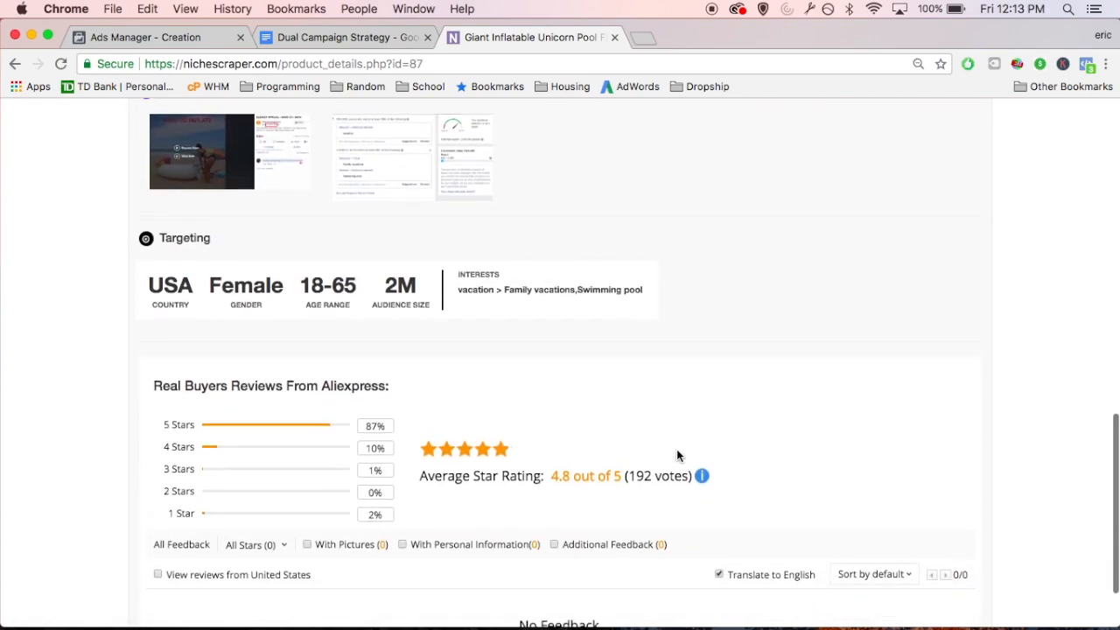
scroll(903, 270, up, 15)
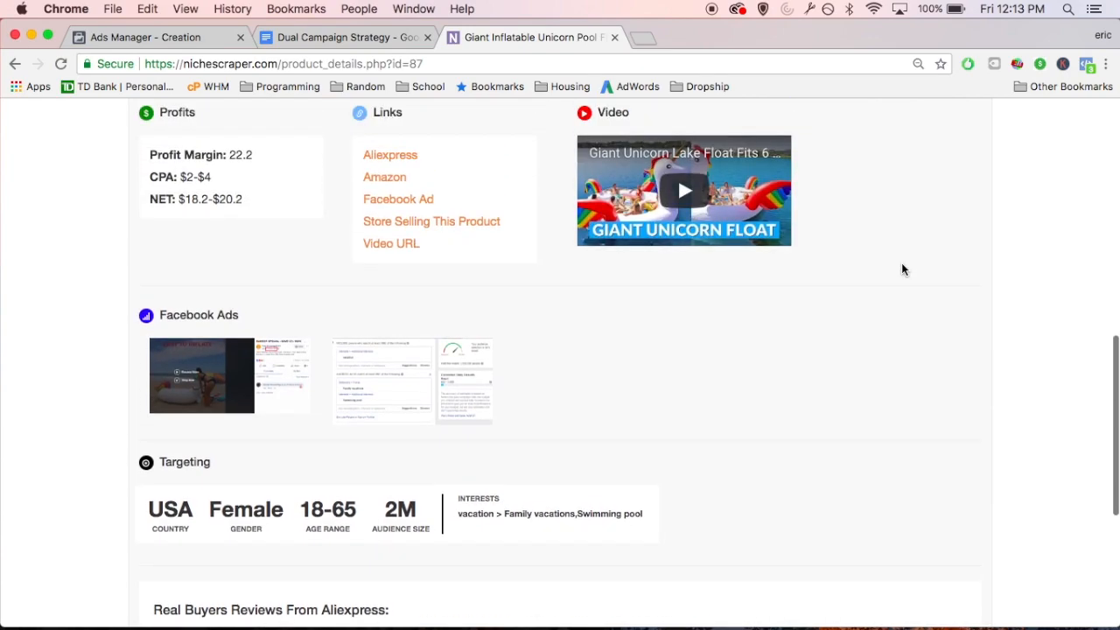
scroll(903, 269, up, 2)
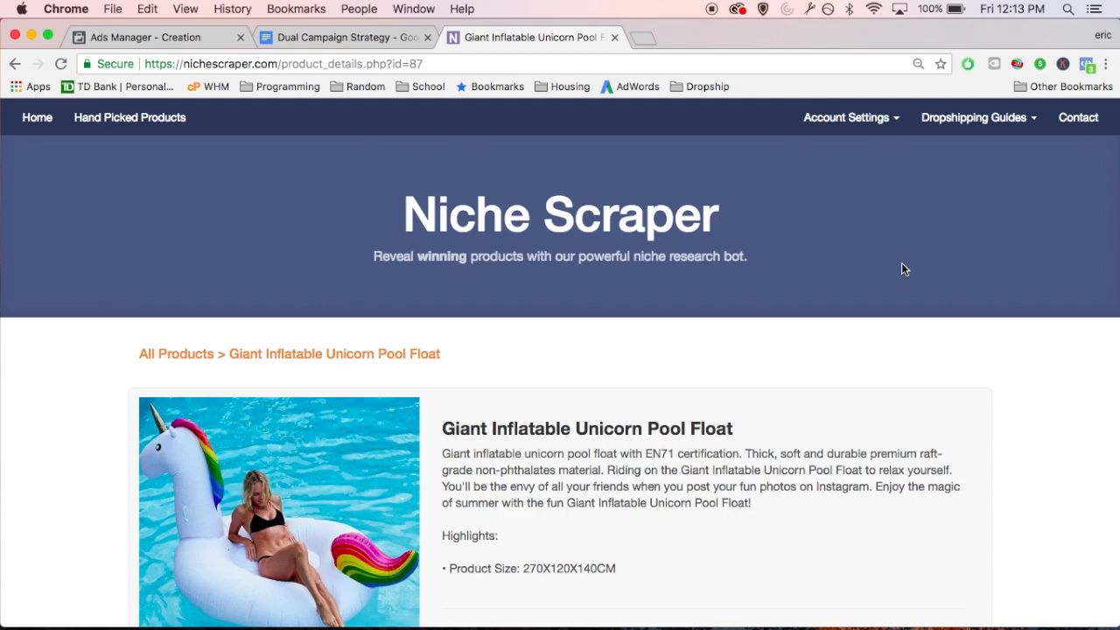
Save the unicorn pool float's main product image to the computer
scroll(903, 269, down, 1)
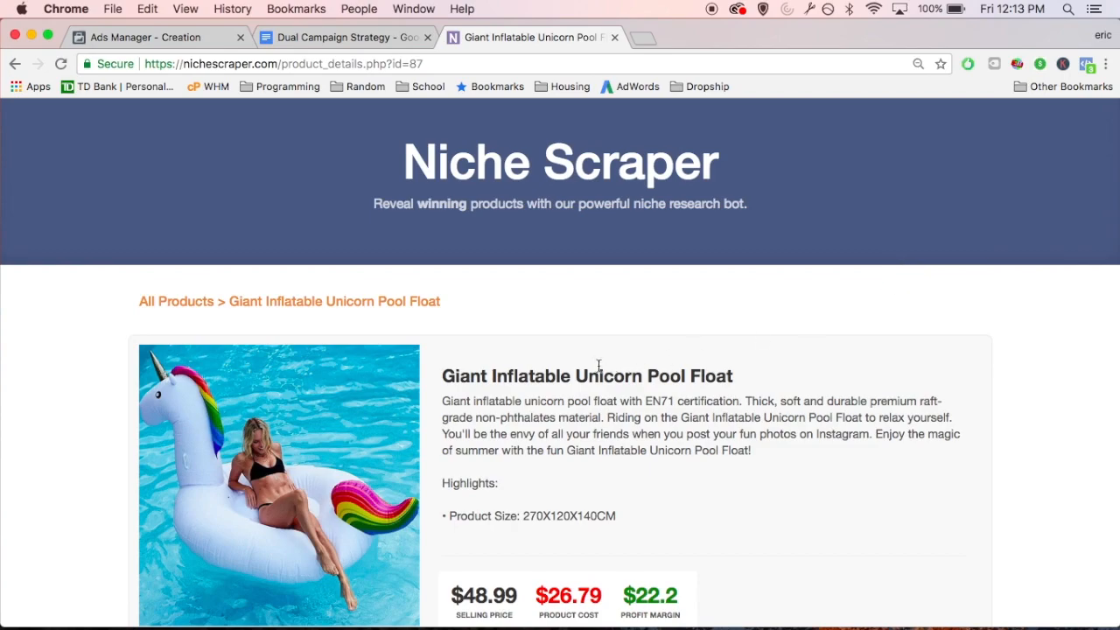
scroll(778, 362, down, 3)
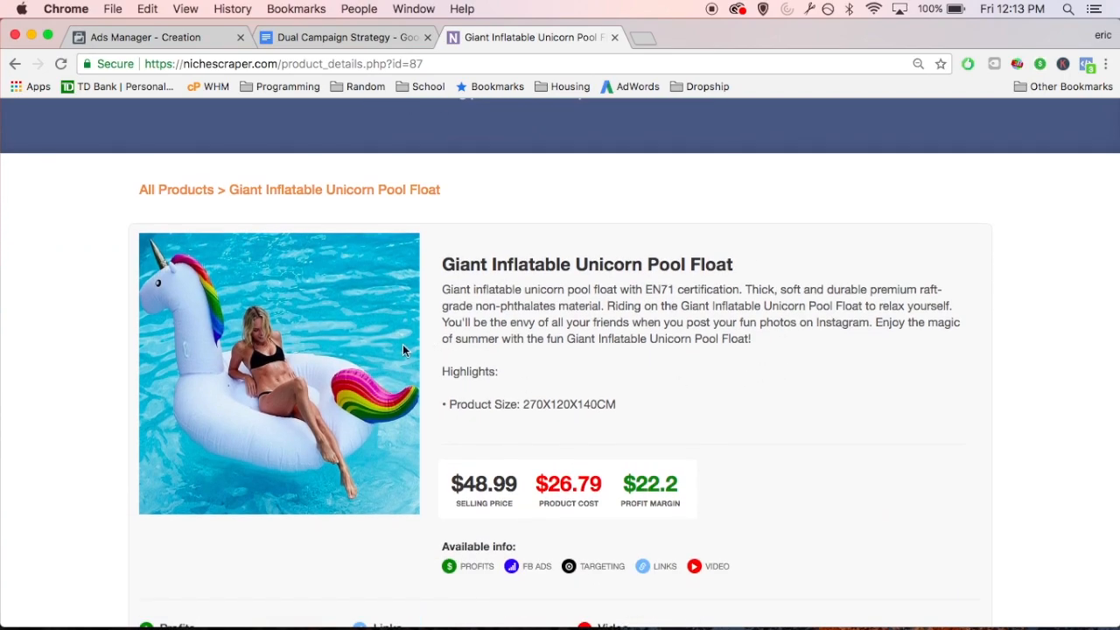
right_click(362, 344)
click(386, 368)
click(815, 606)
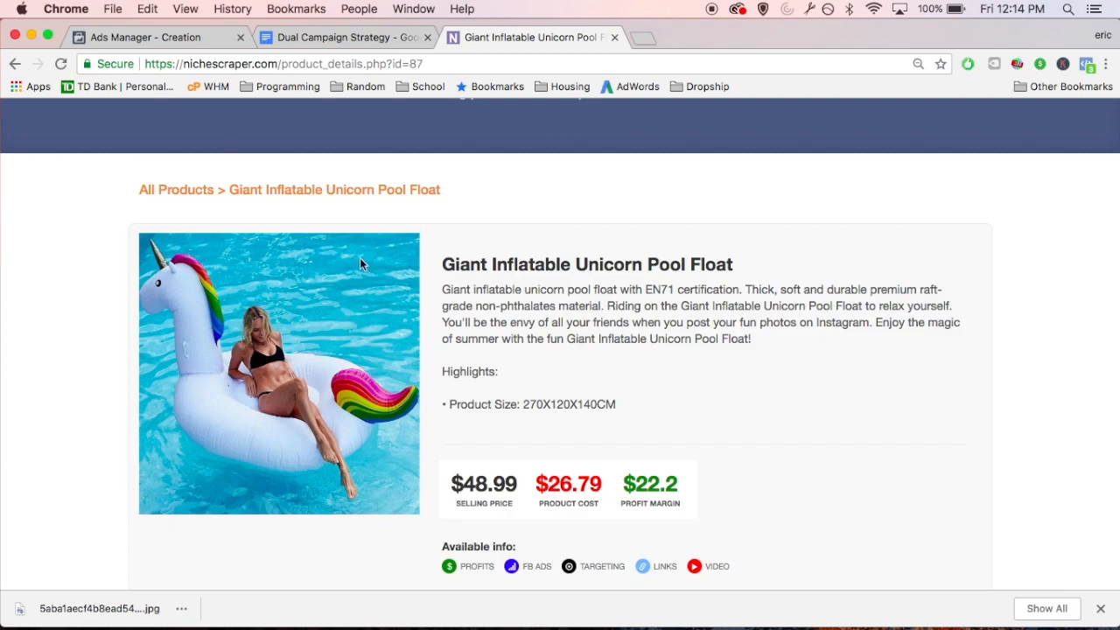
Switch to Facebook Ads Manager and start creating a new campaign
scroll(385, 271, down, 5)
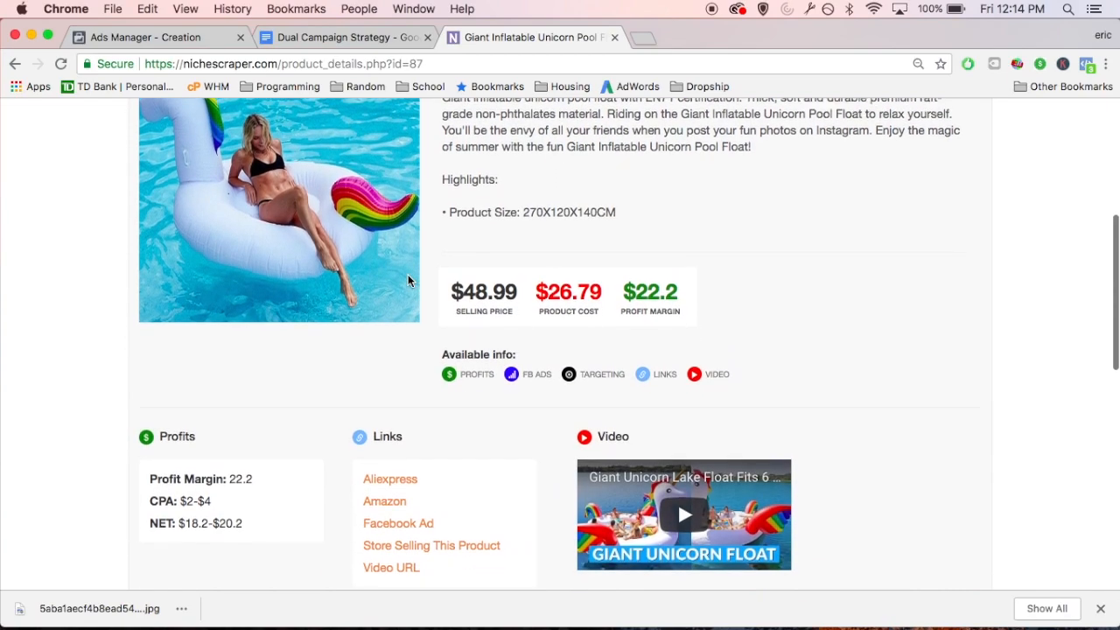
scroll(408, 274, up, 5)
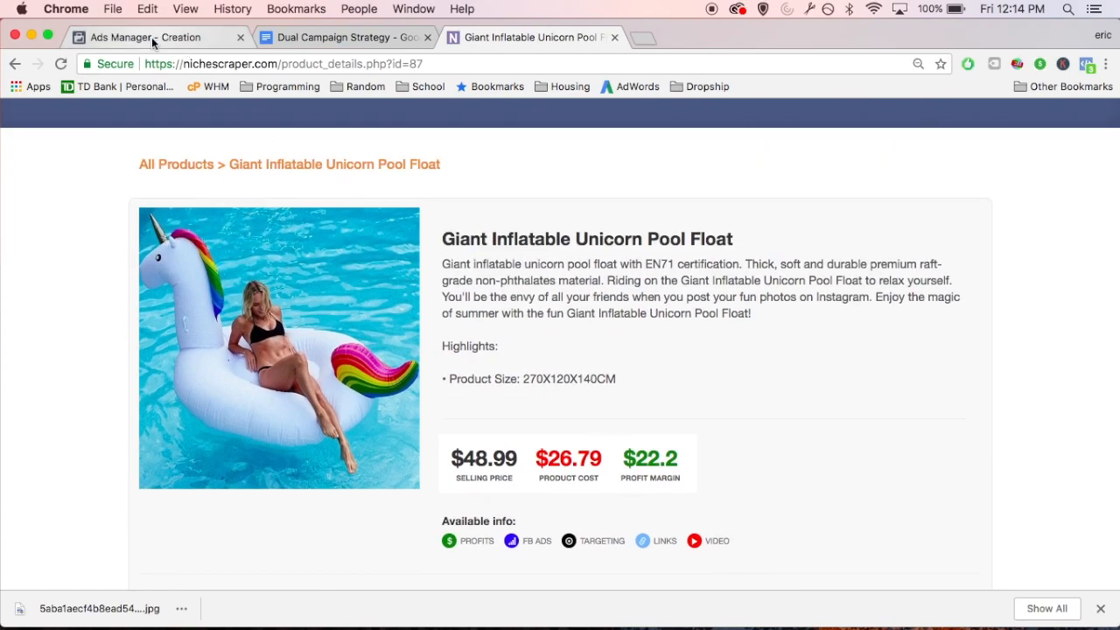
click(153, 39)
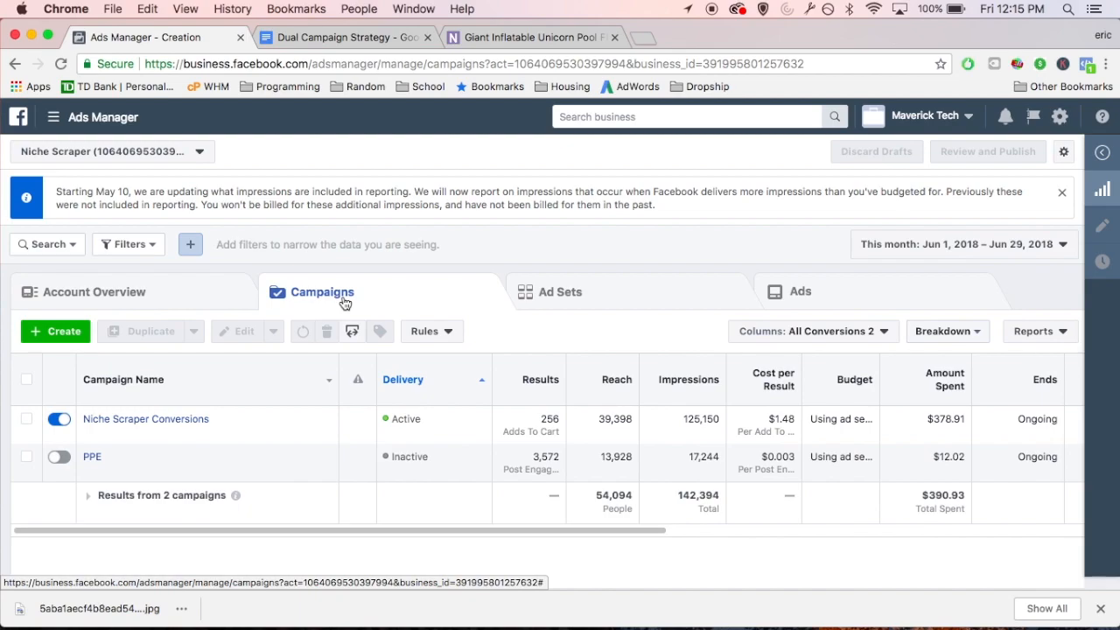
click(69, 337)
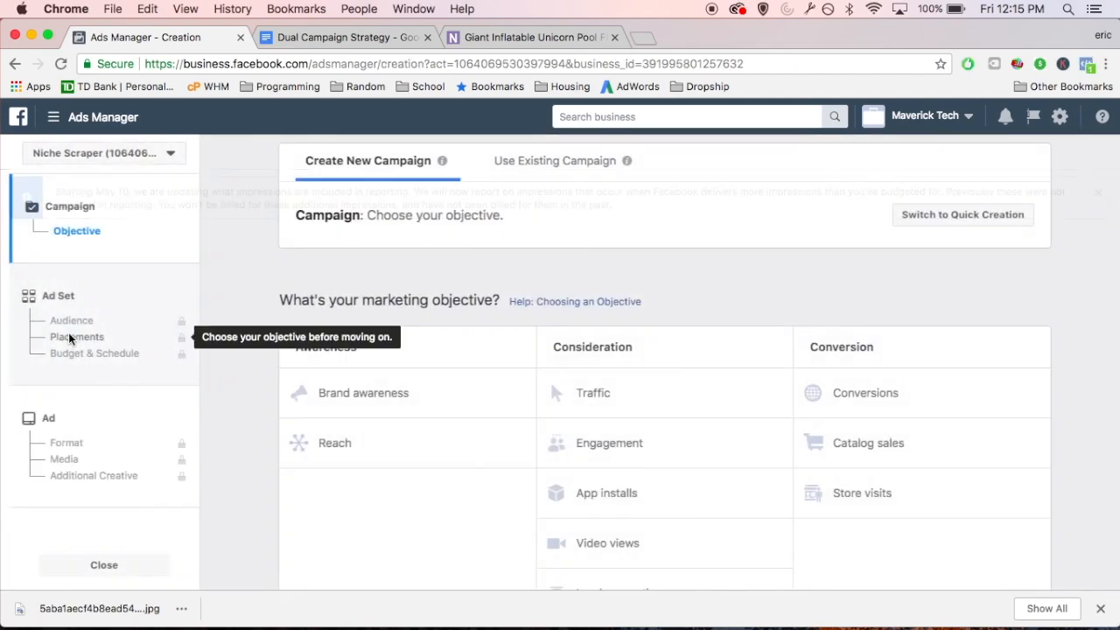
scroll(439, 276, down, 1)
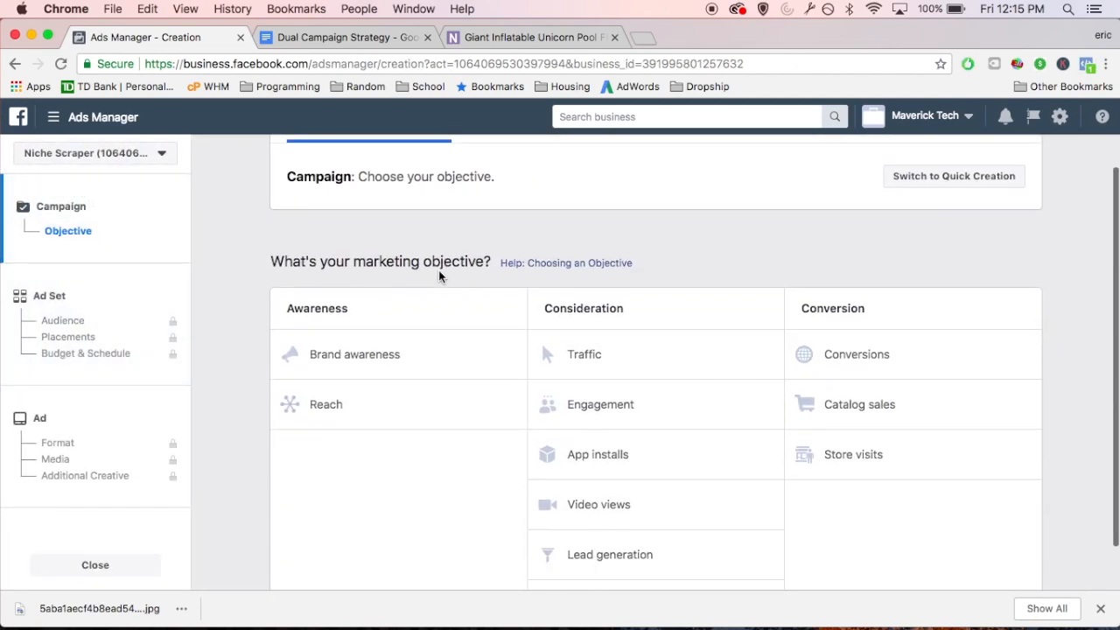
Check the conversion campaign section of the Dual Campaign Strategy document and choose Conversions as the new campaign's marketing objective
click(341, 37)
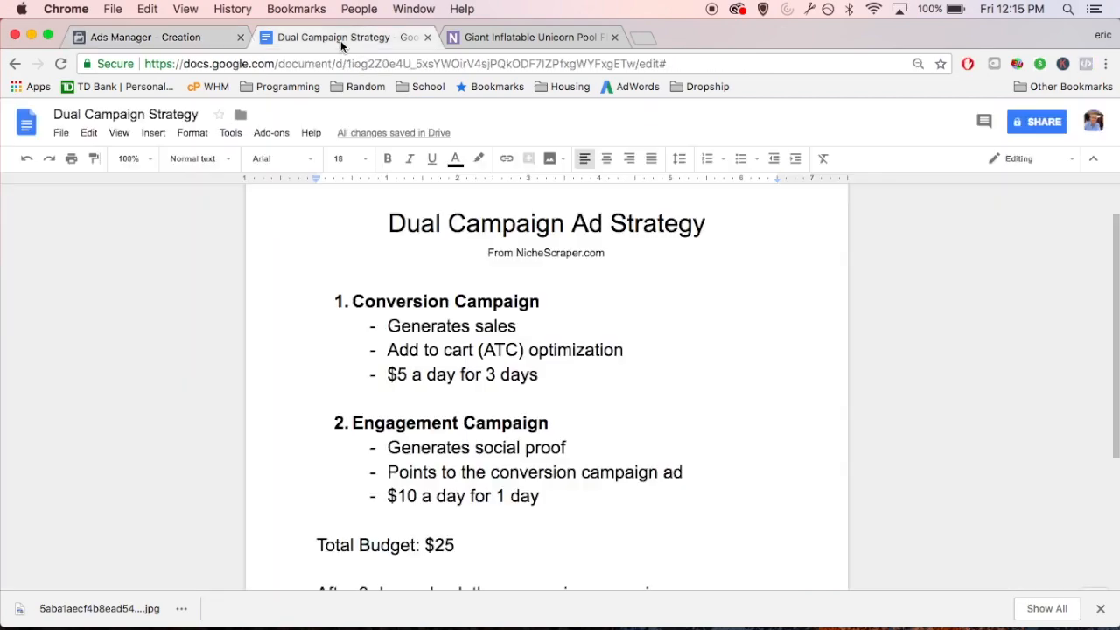
drag(351, 301, 538, 299)
click(149, 33)
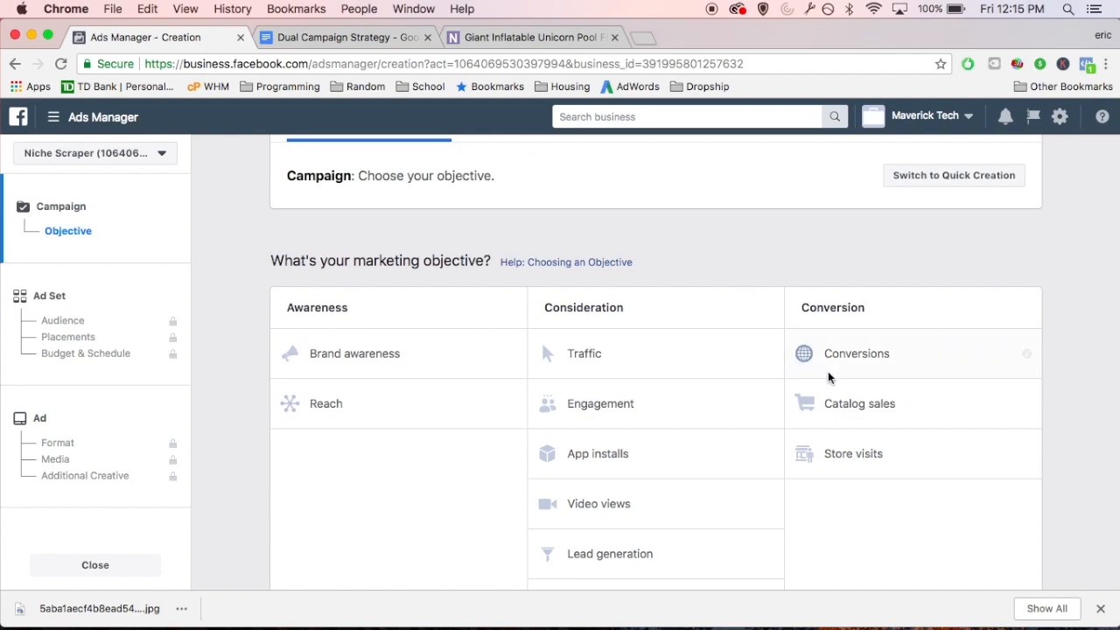
click(848, 352)
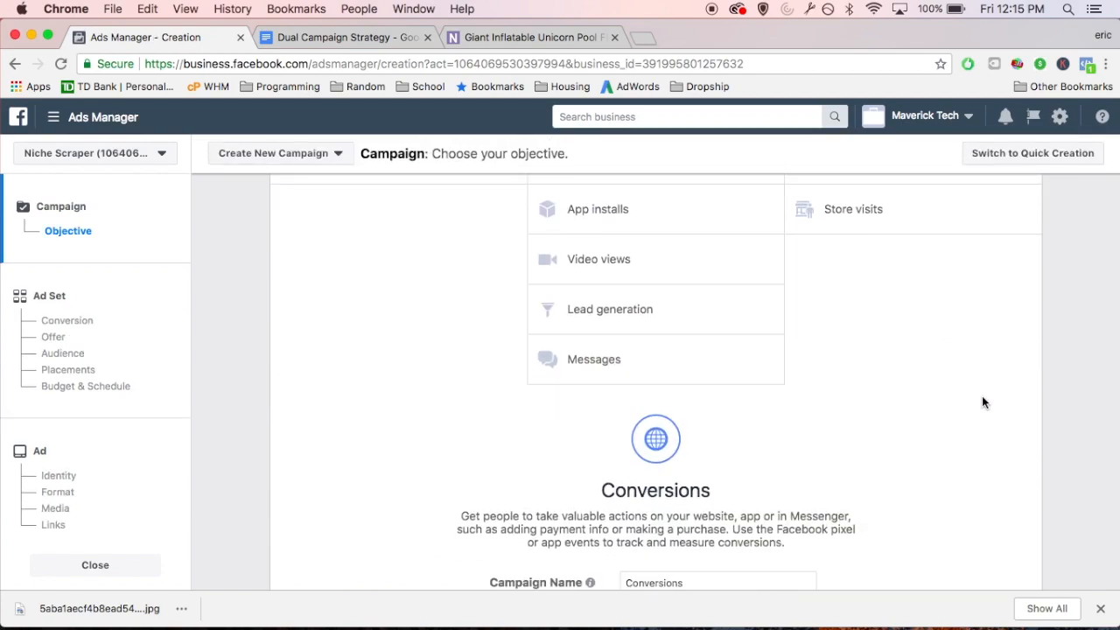
Name the campaign "Pool Float Conversions" and continue to the ad set setup
click(627, 502)
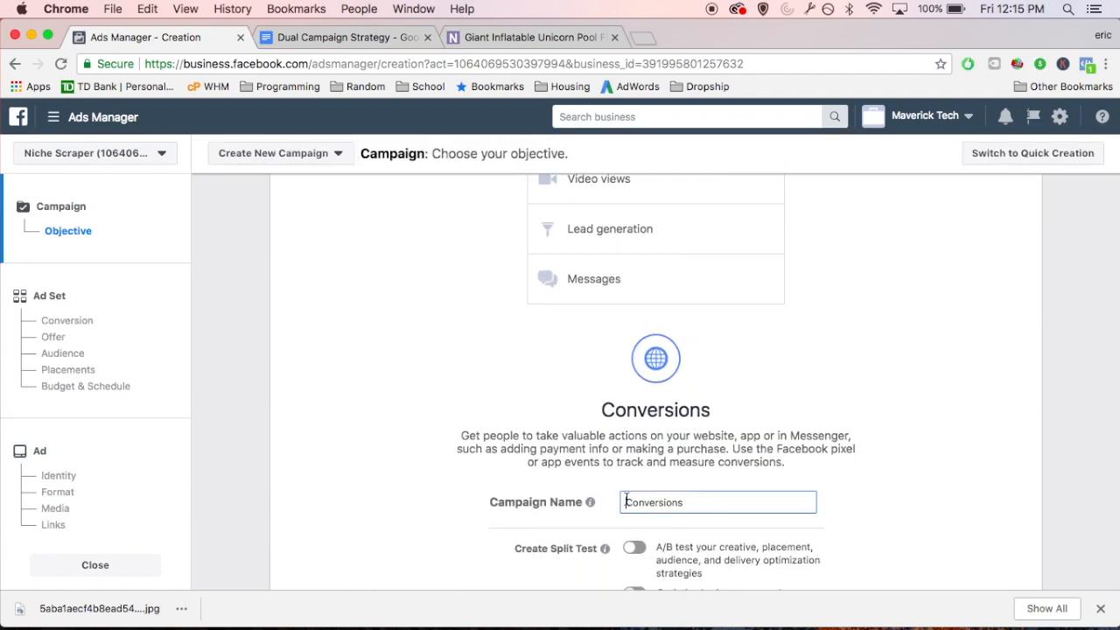
text(Pool Float)
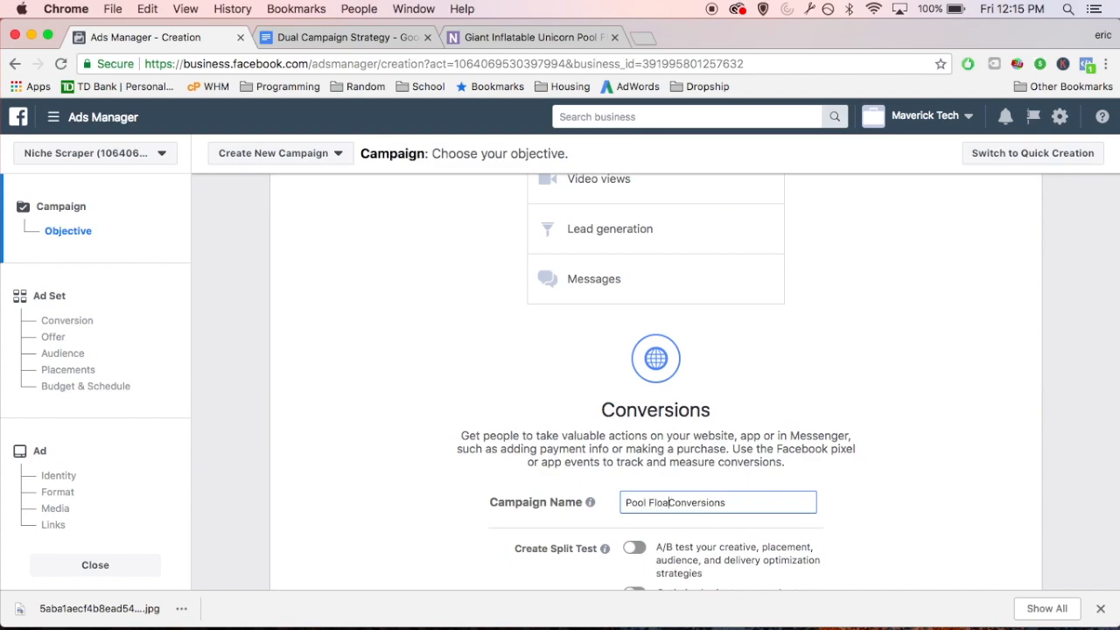
click(795, 441)
scroll(795, 441, down, 3)
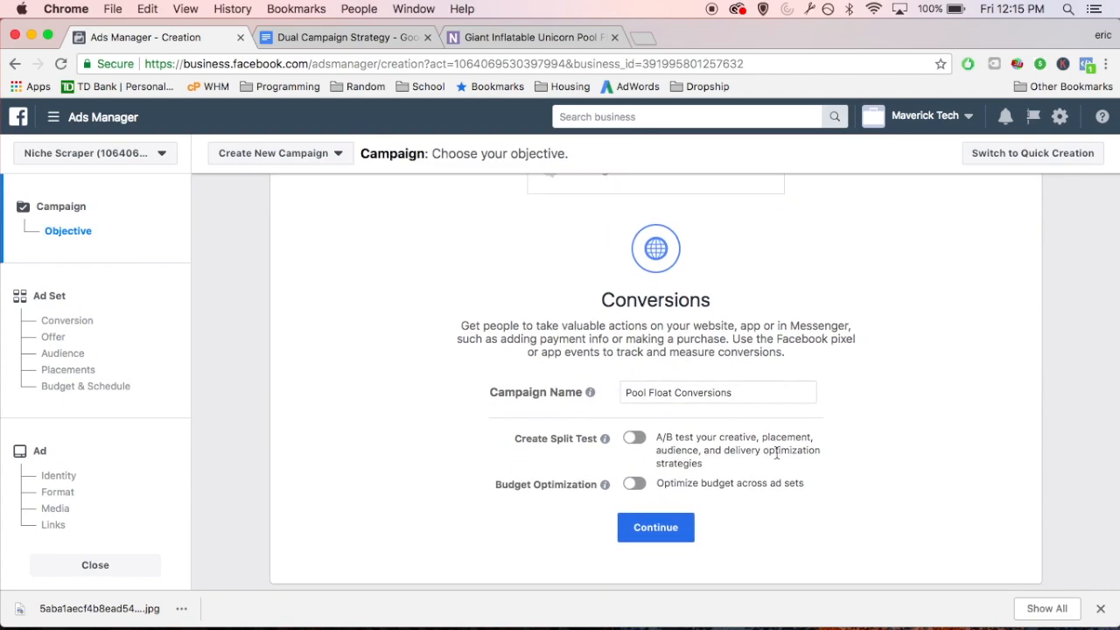
click(674, 533)
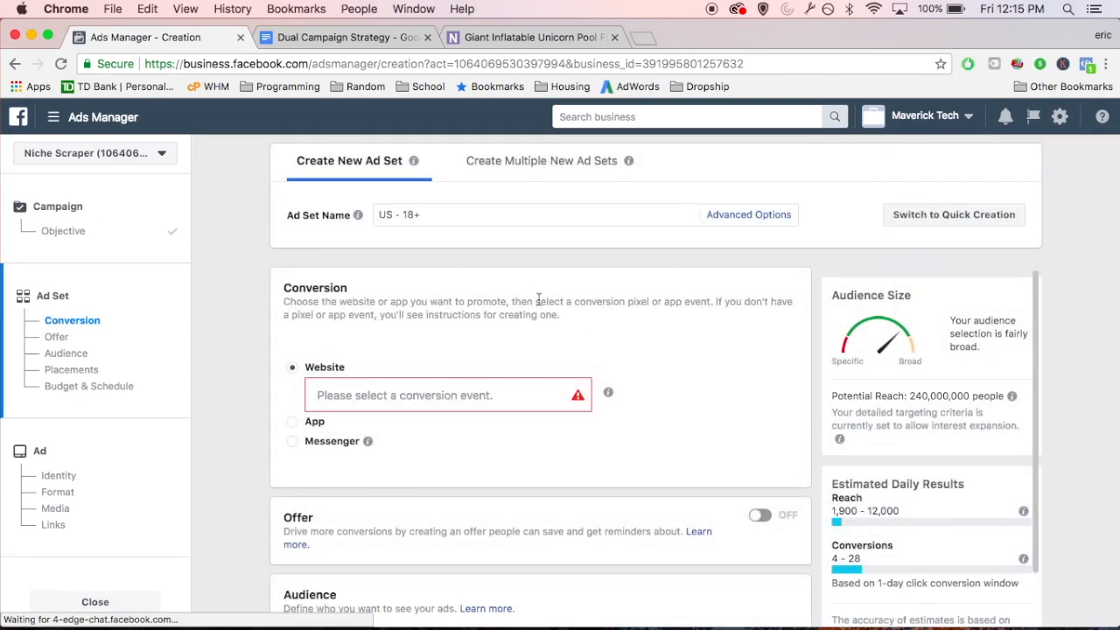
Set the ad set's website conversion event to Add To Cart
scroll(360, 350, down, 1)
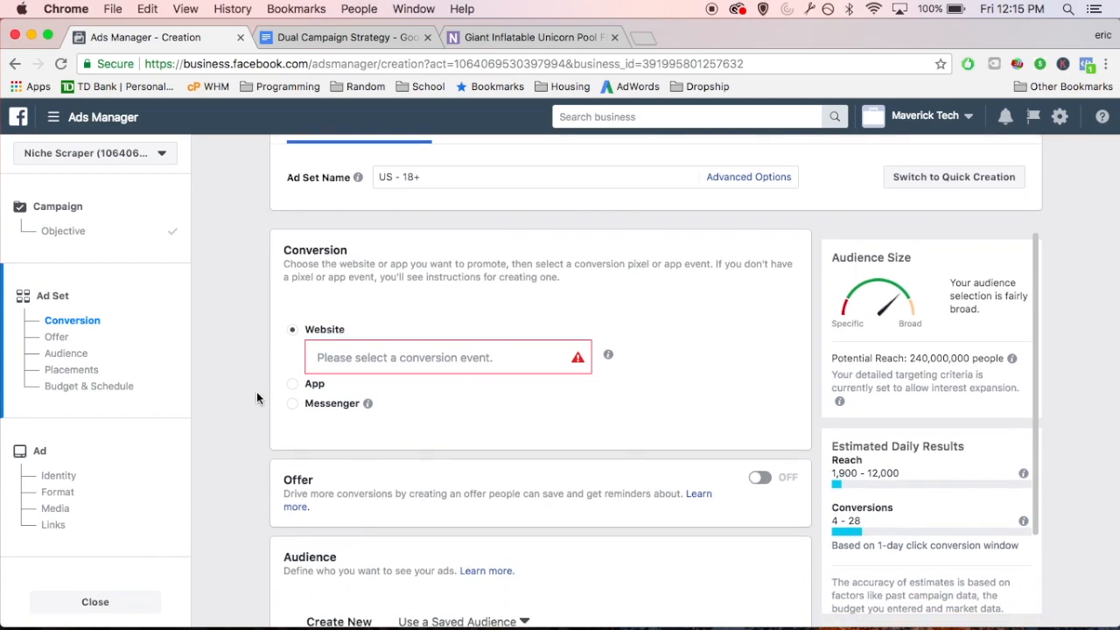
click(395, 359)
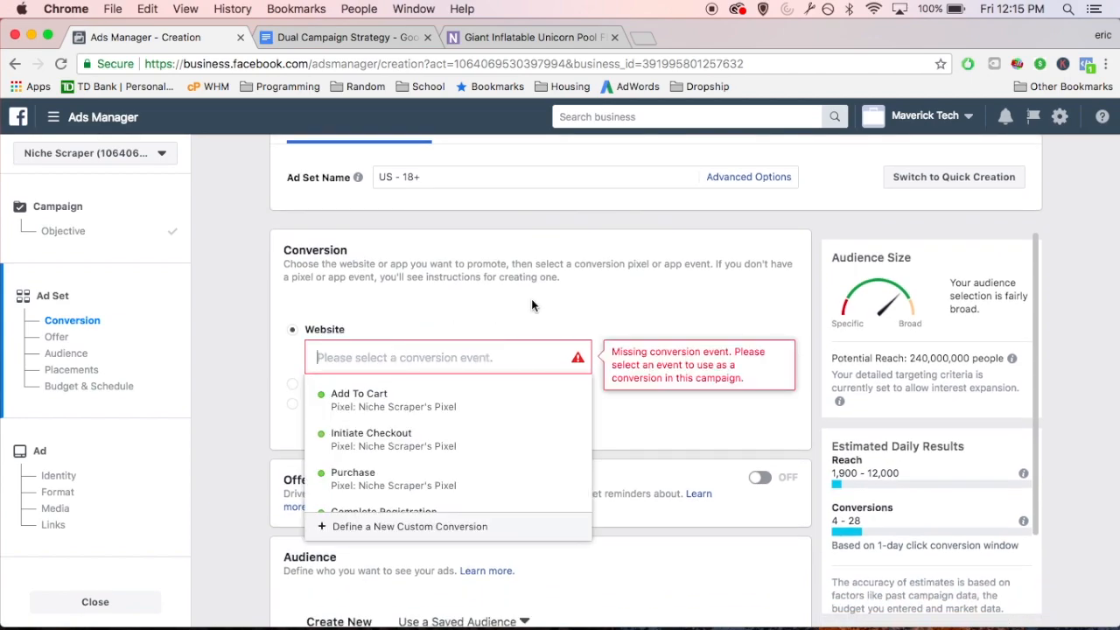
click(505, 397)
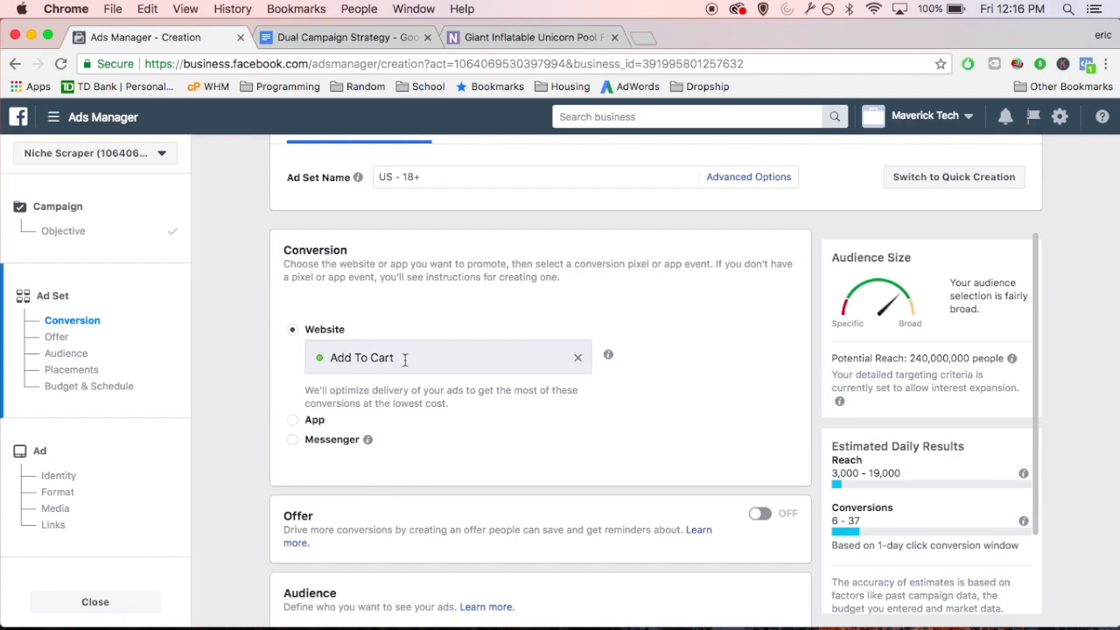
drag(404, 360, 329, 358)
click(348, 355)
triple_click(397, 331)
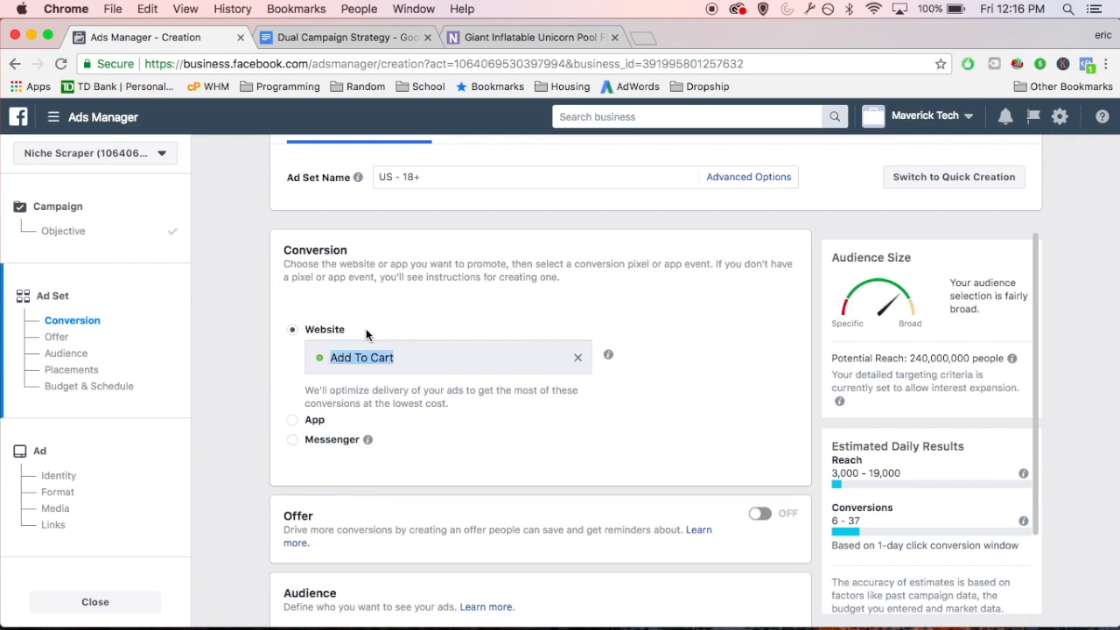
click(556, 279)
drag(418, 363, 331, 342)
click(409, 303)
drag(448, 180, 343, 158)
click(465, 271)
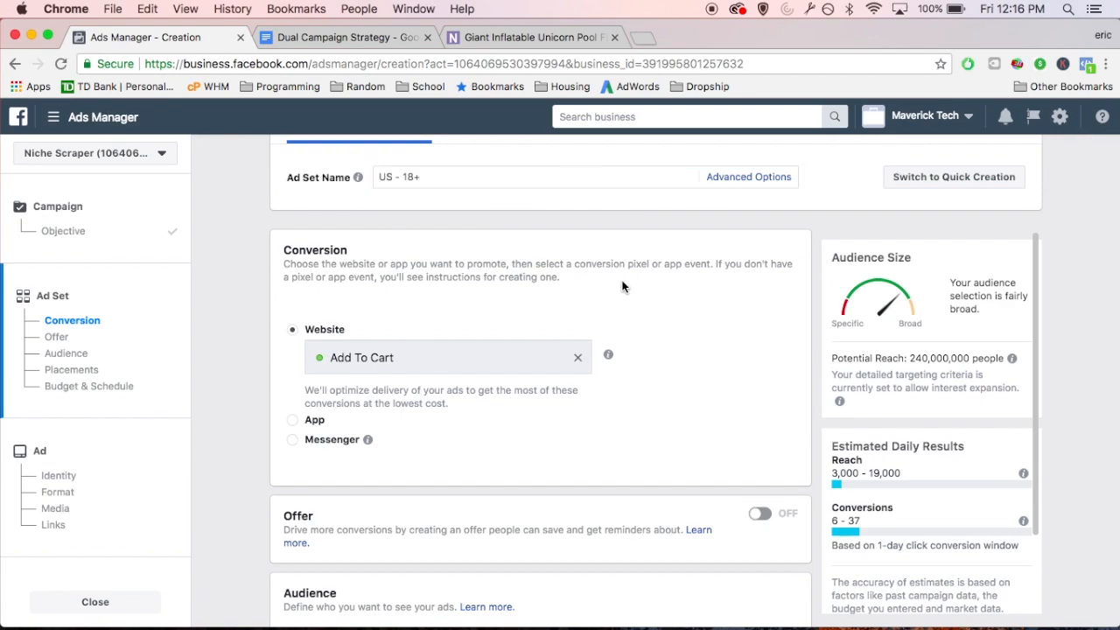
scroll(622, 287, down, 1)
scroll(622, 287, up, 2)
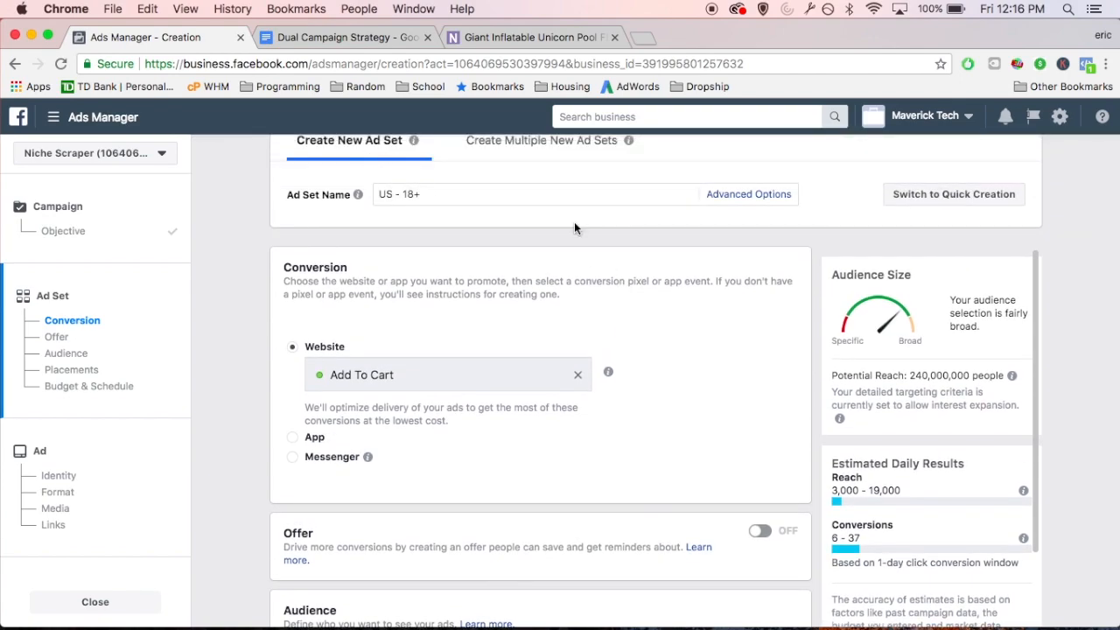
Look up the pool float's recommended targeting on its Niche Scraper page and return to the ad set's audience settings
scroll(575, 228, down, 5)
scroll(574, 228, down, 2)
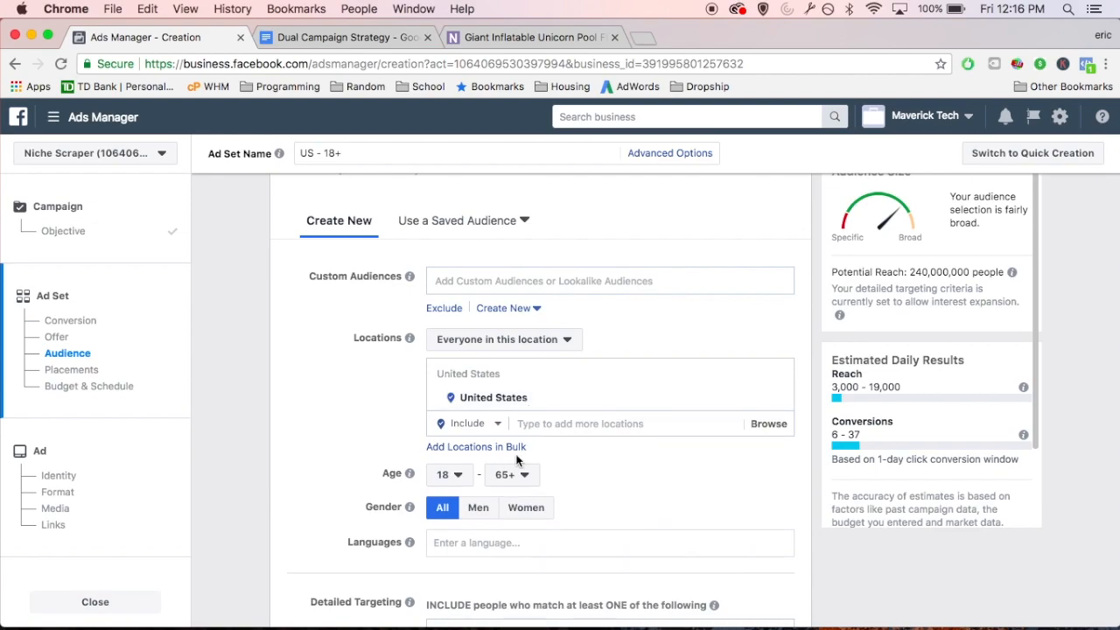
click(495, 38)
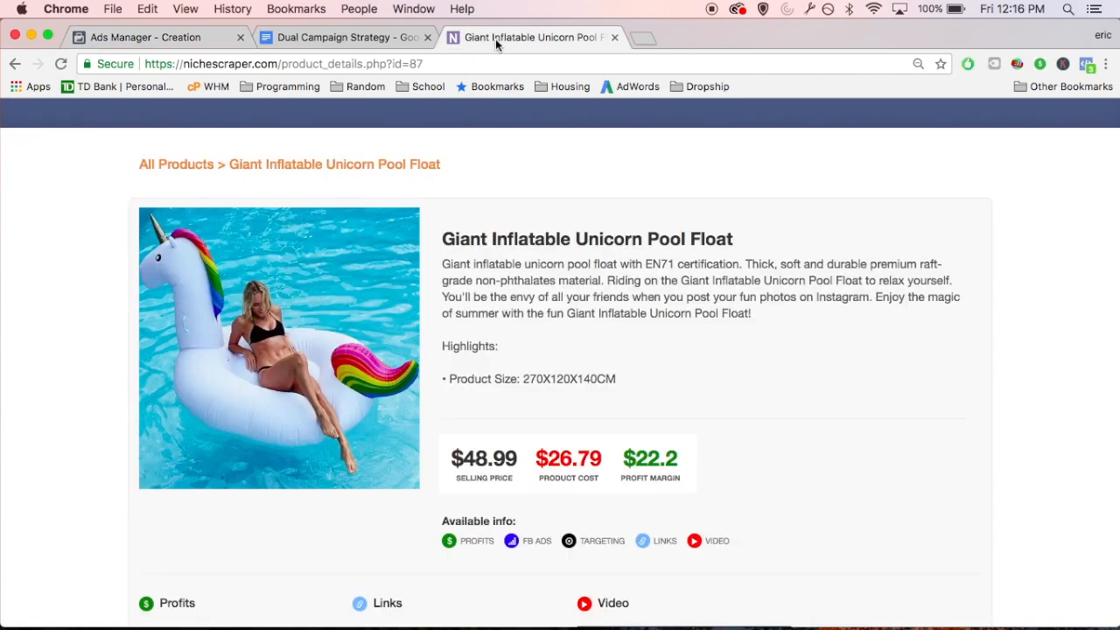
scroll(577, 240, down, 5)
scroll(573, 245, down, 3)
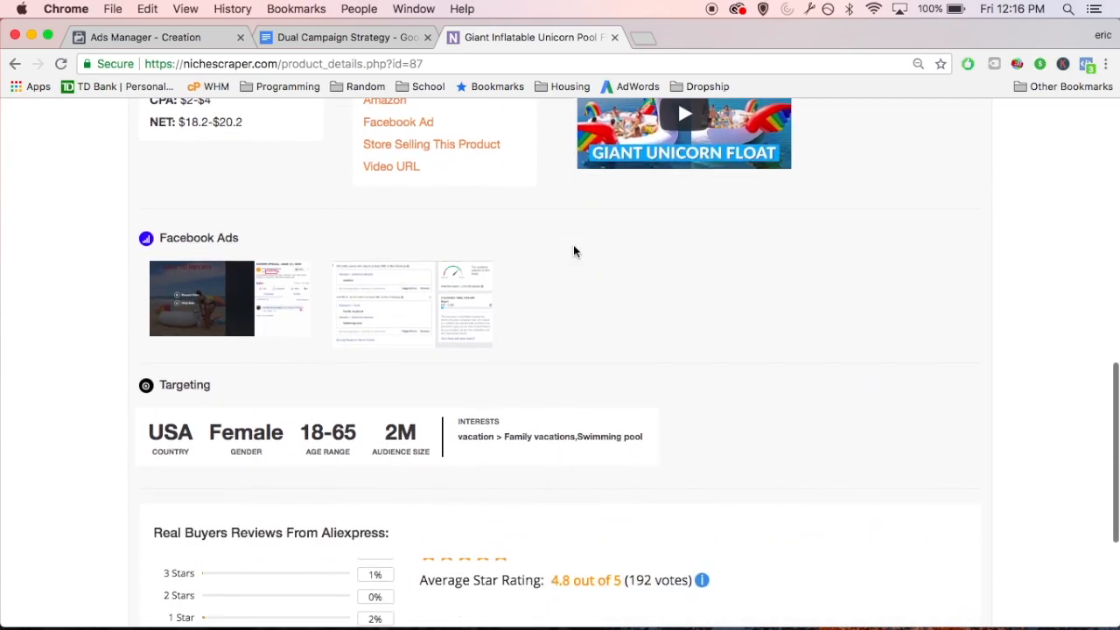
click(145, 37)
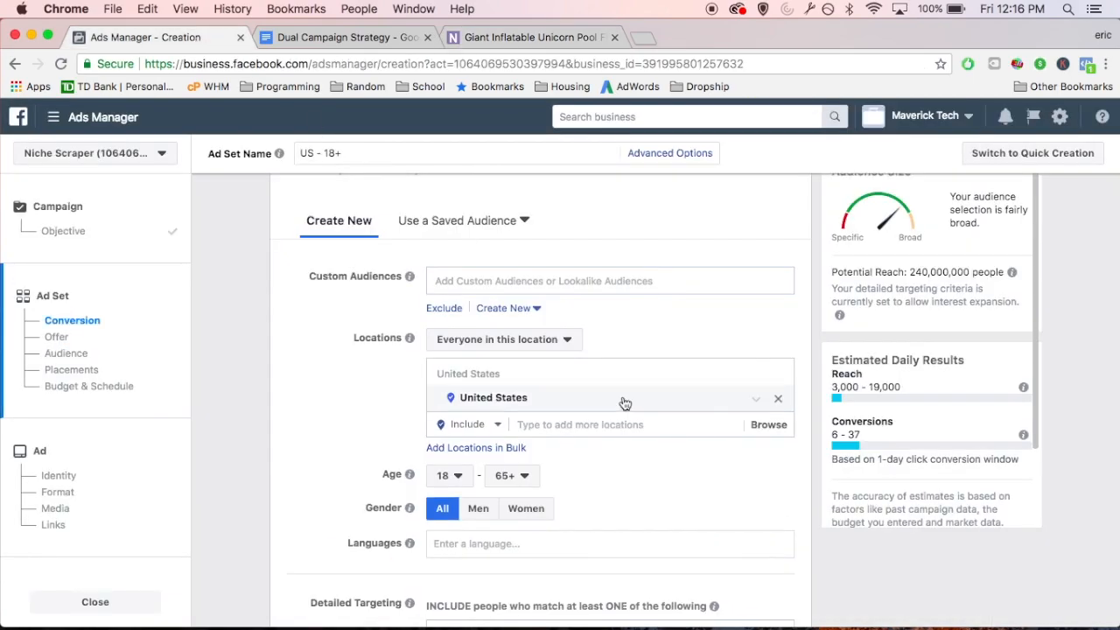
Check the recommended gender on the pool float's Niche Scraper page and set the ad set's audience gender to Women
scroll(622, 399, down, 2)
click(508, 35)
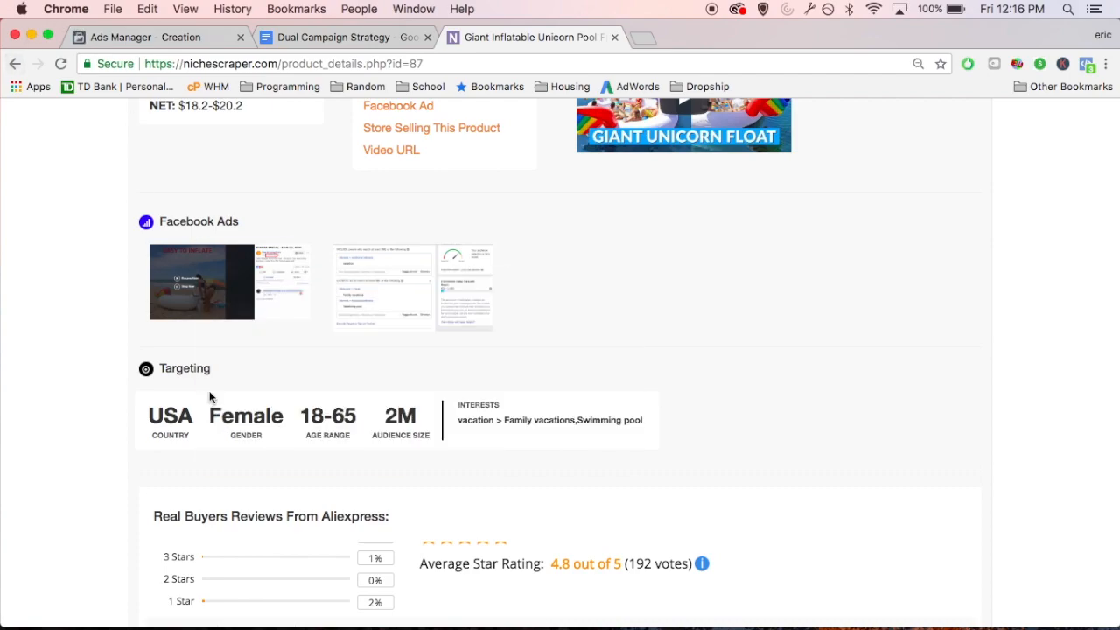
click(171, 35)
click(526, 429)
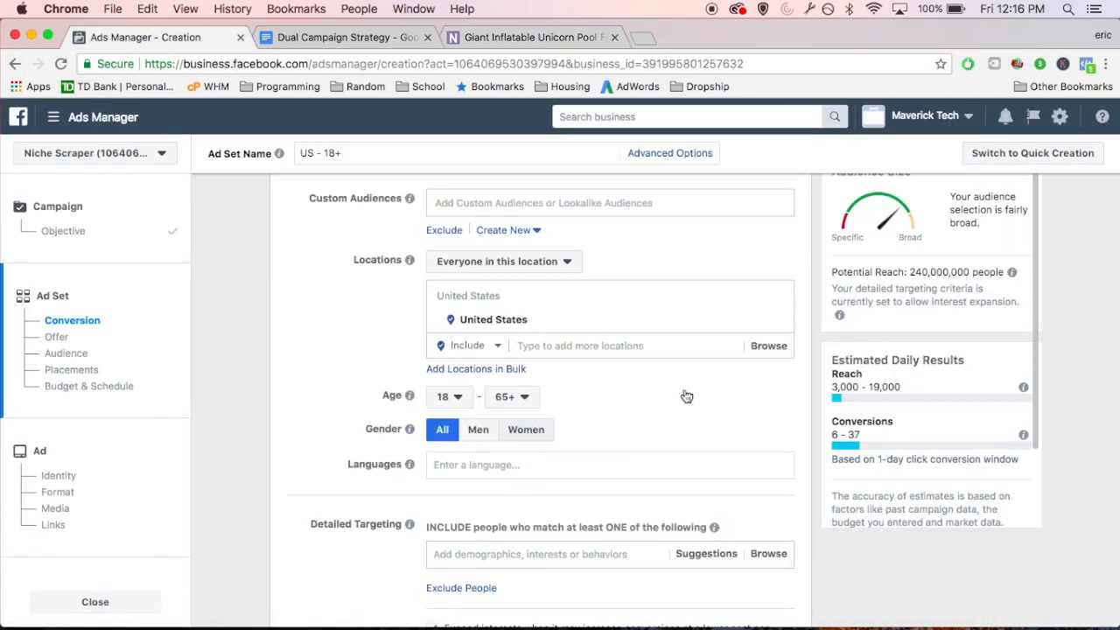
Check the recommended interests on the Niche Scraper page and add the interest "vacation" to the ad set's detailed targeting
scroll(684, 395, down, 2)
scroll(684, 388, down, 3)
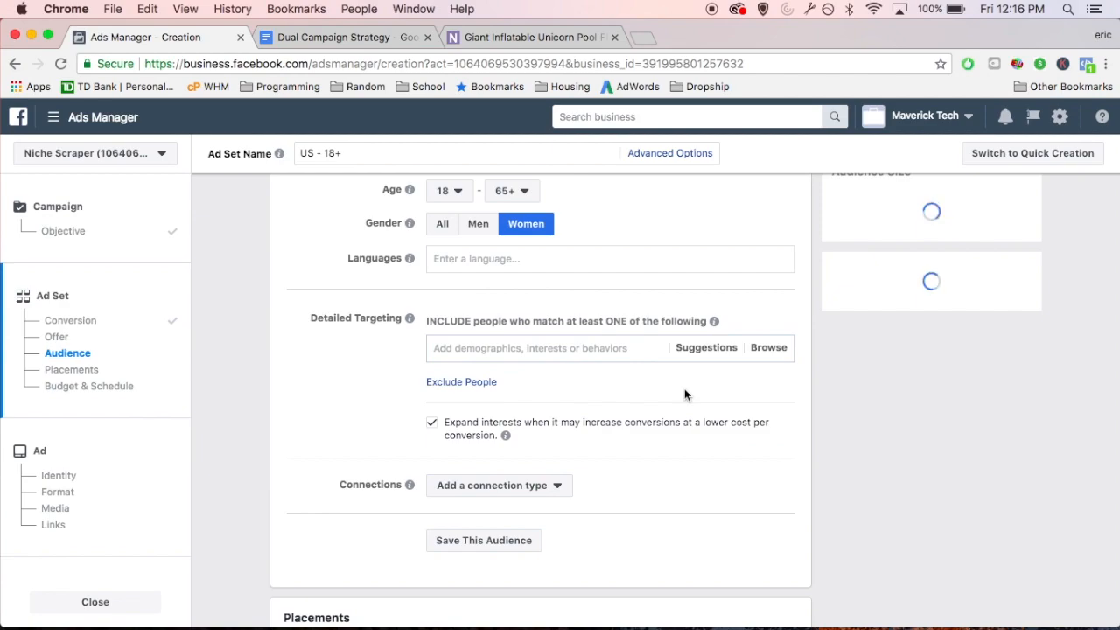
click(505, 38)
click(200, 40)
click(469, 352)
text(vacation)
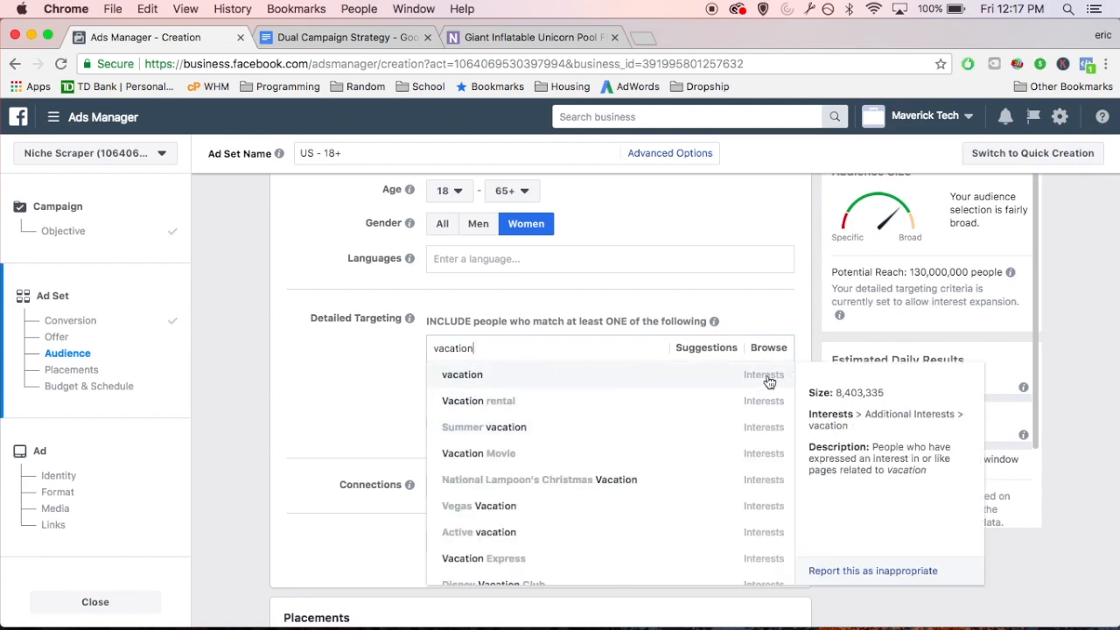
click(739, 383)
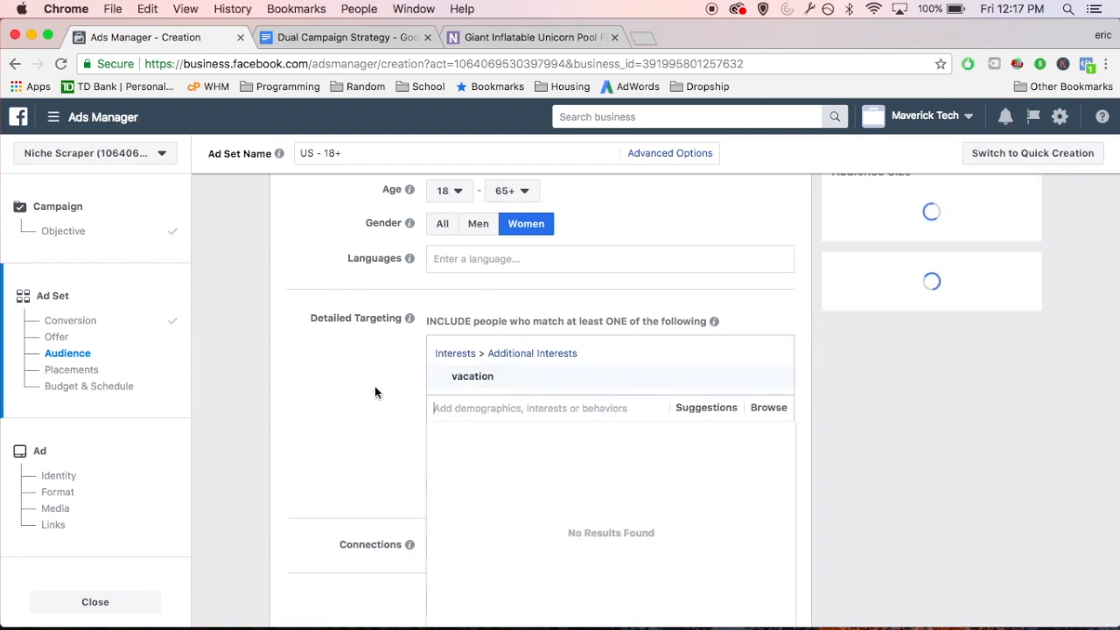
Narrow the audience so people must also match the interest "Family Vacations", as recommended on the Niche Scraper page
scroll(375, 385, down, 1)
scroll(374, 391, down, 1)
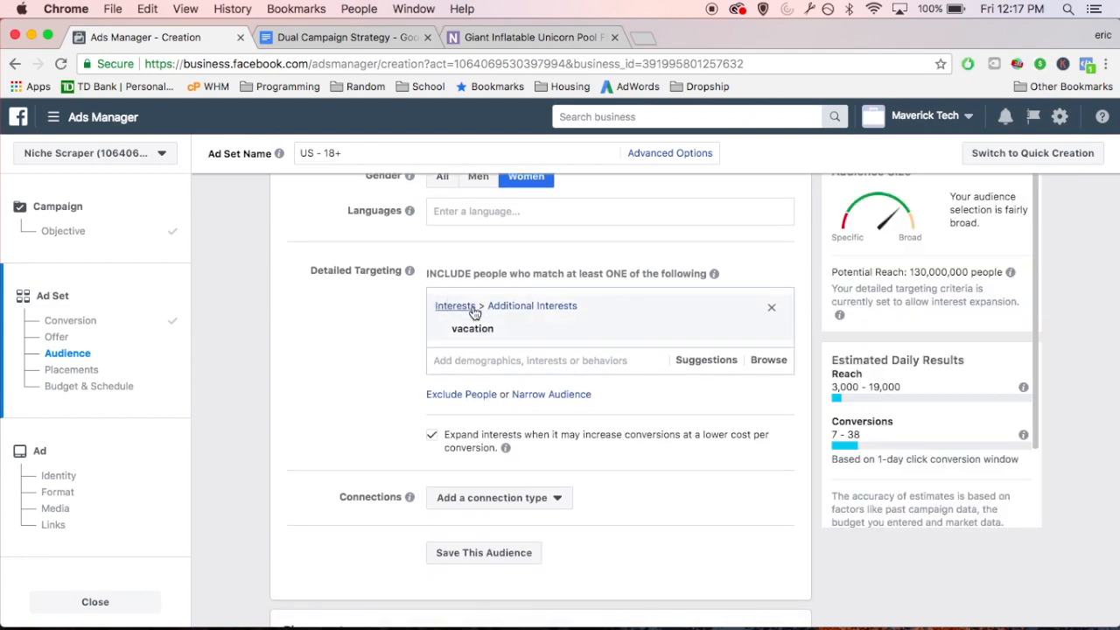
click(546, 396)
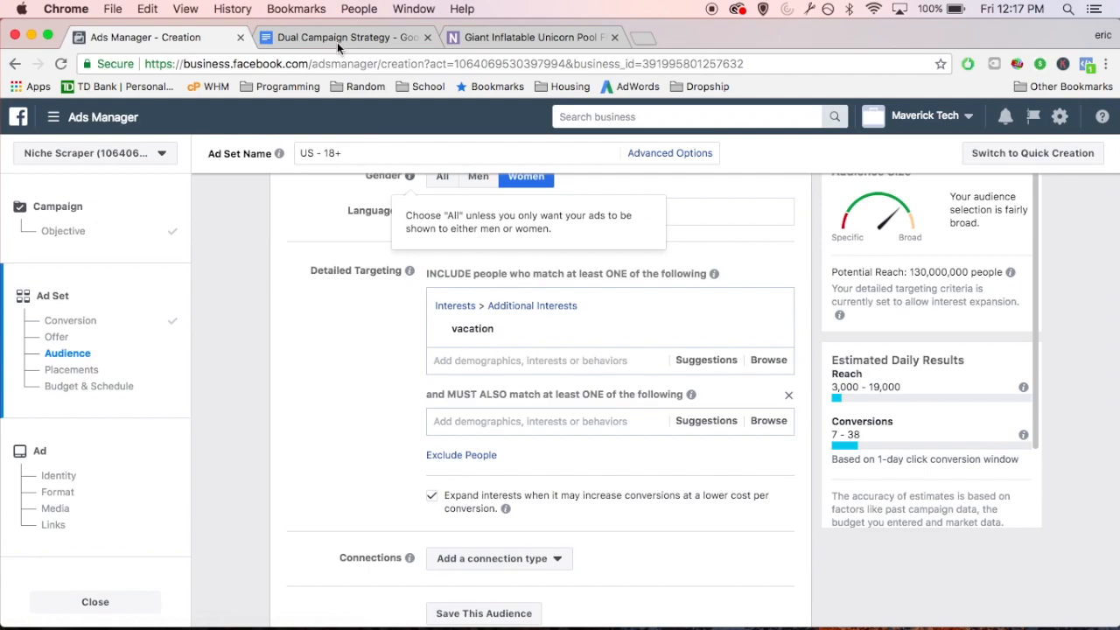
click(478, 41)
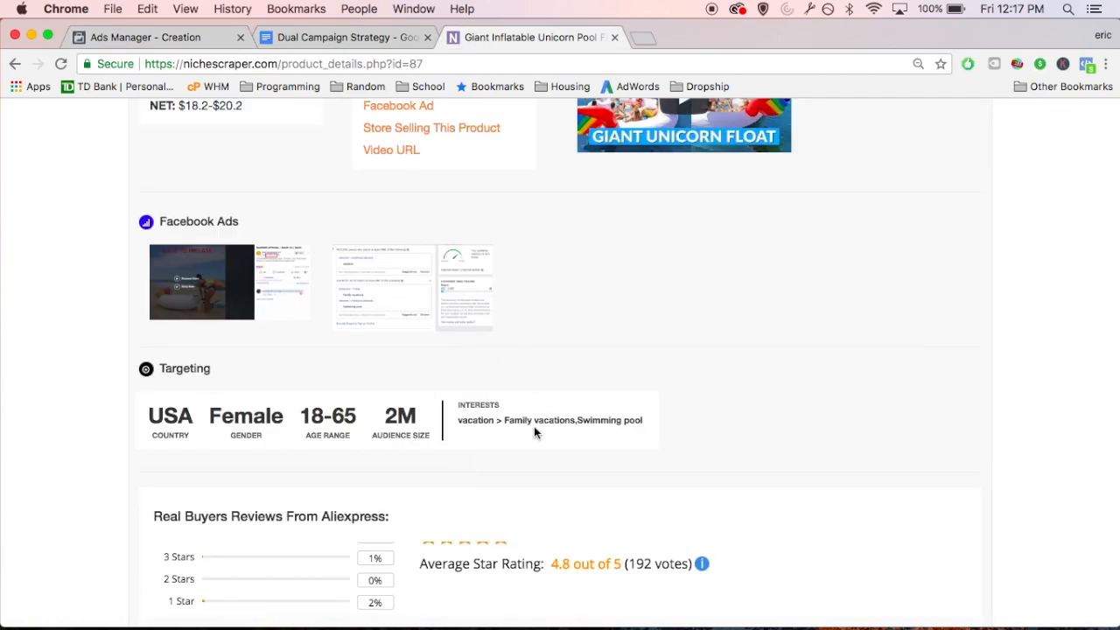
click(166, 44)
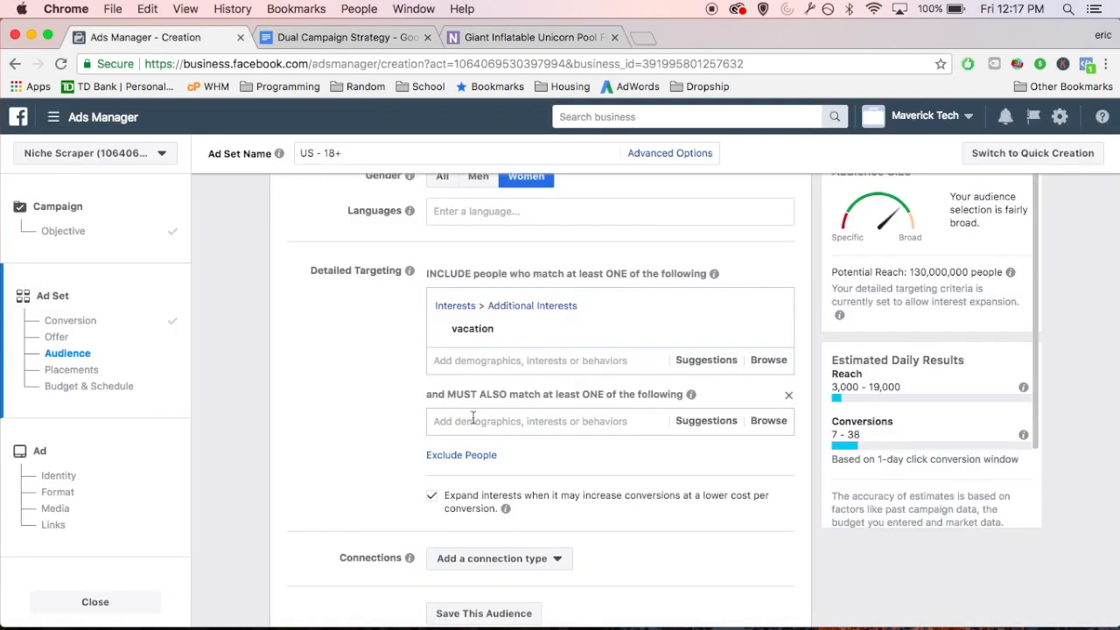
click(472, 419)
text(family vacations)
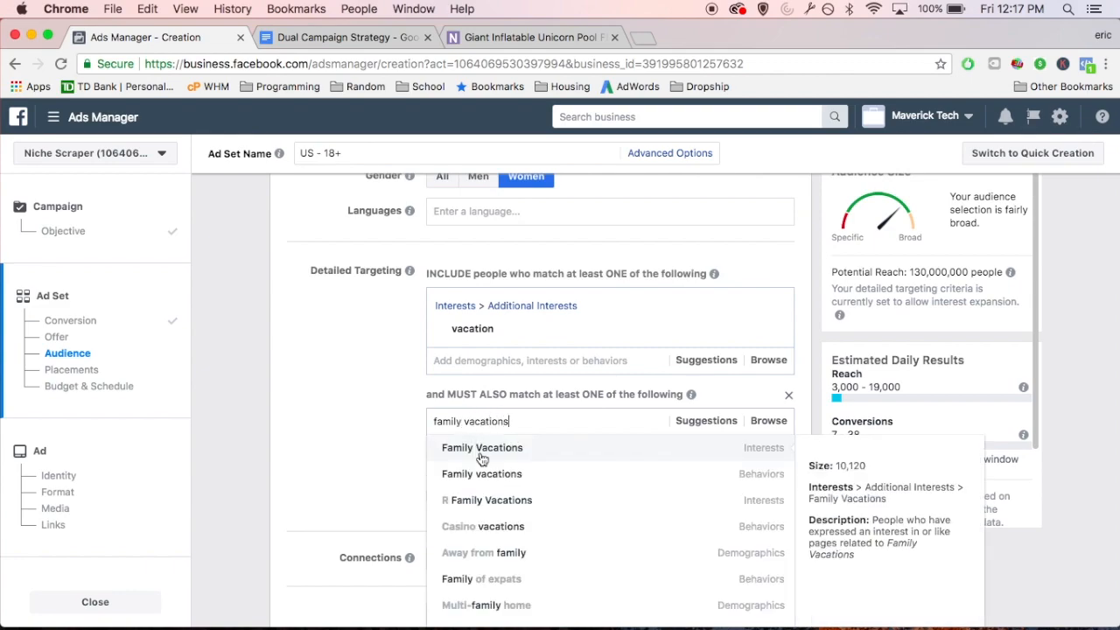
click(484, 450)
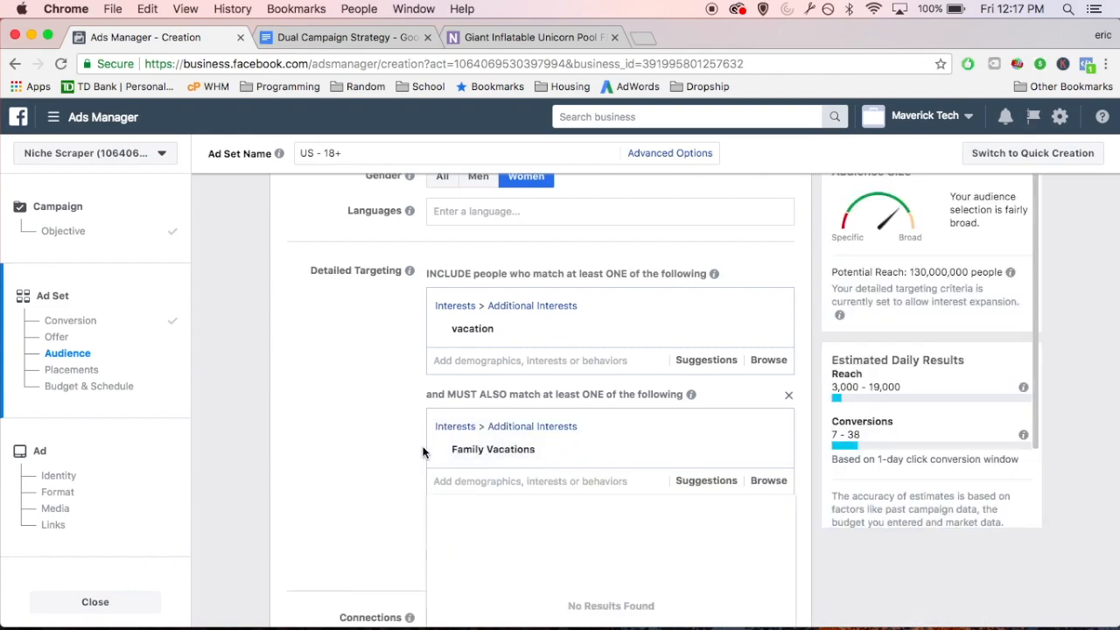
Recheck the Niche Scraper interests and add "Swimming pool" to the must-also-match group alongside Family Vacations
scroll(404, 468, down, 1)
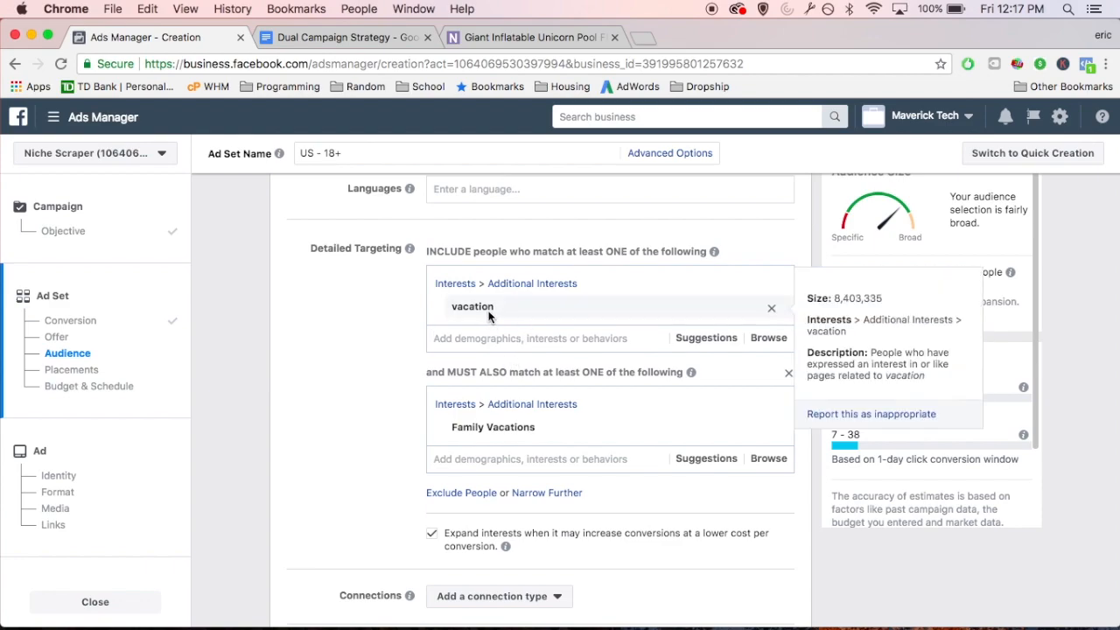
mouse_move(538, 432)
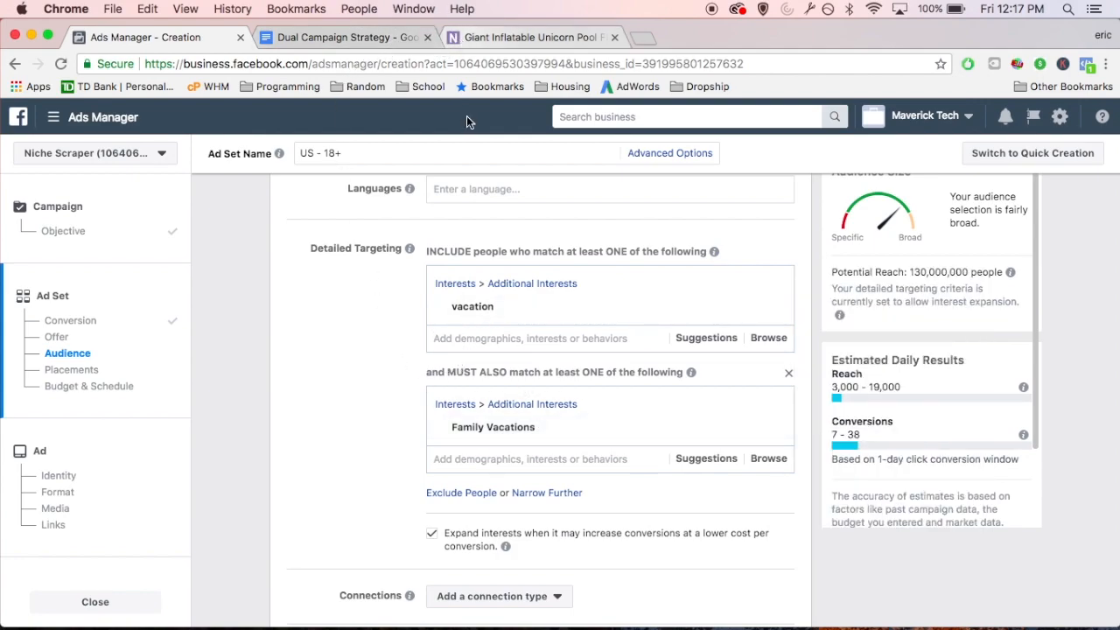
click(526, 38)
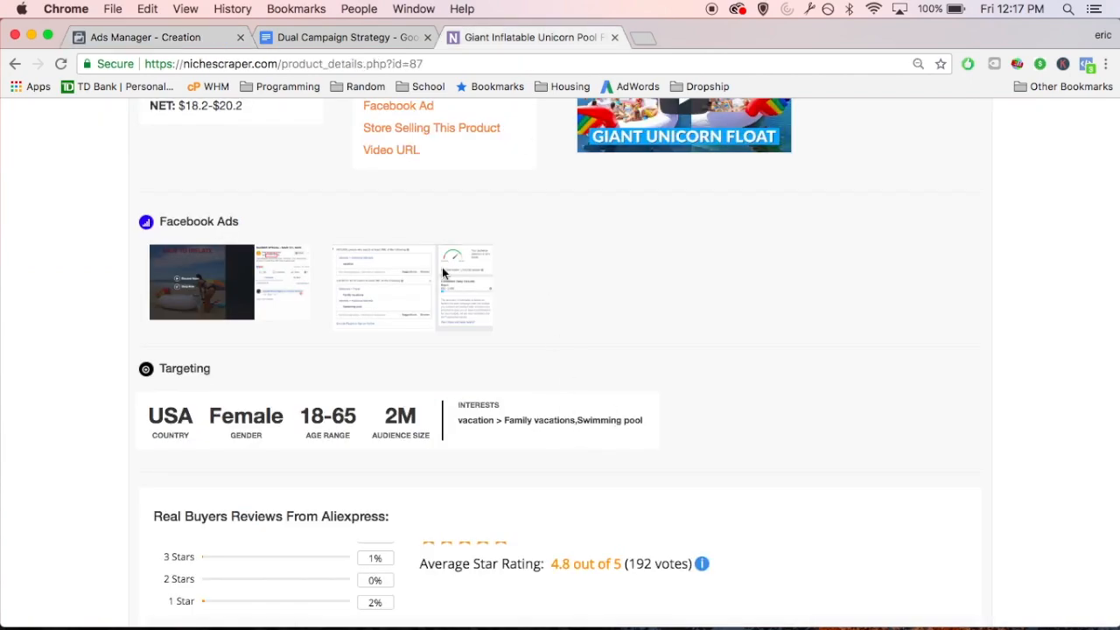
click(122, 37)
text(swimming pool)
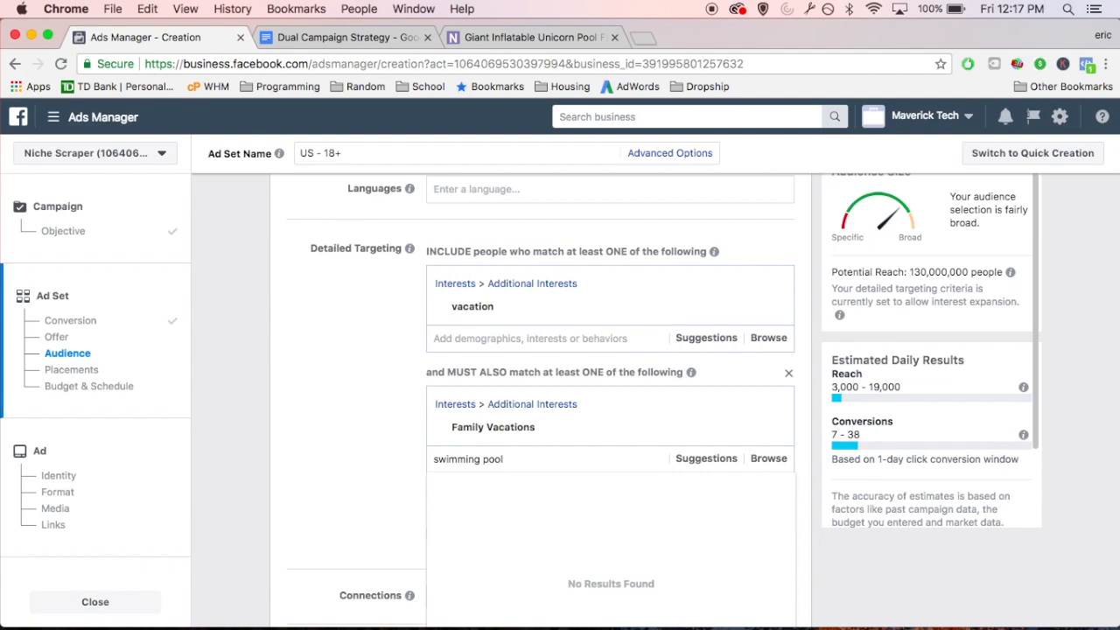
click(492, 490)
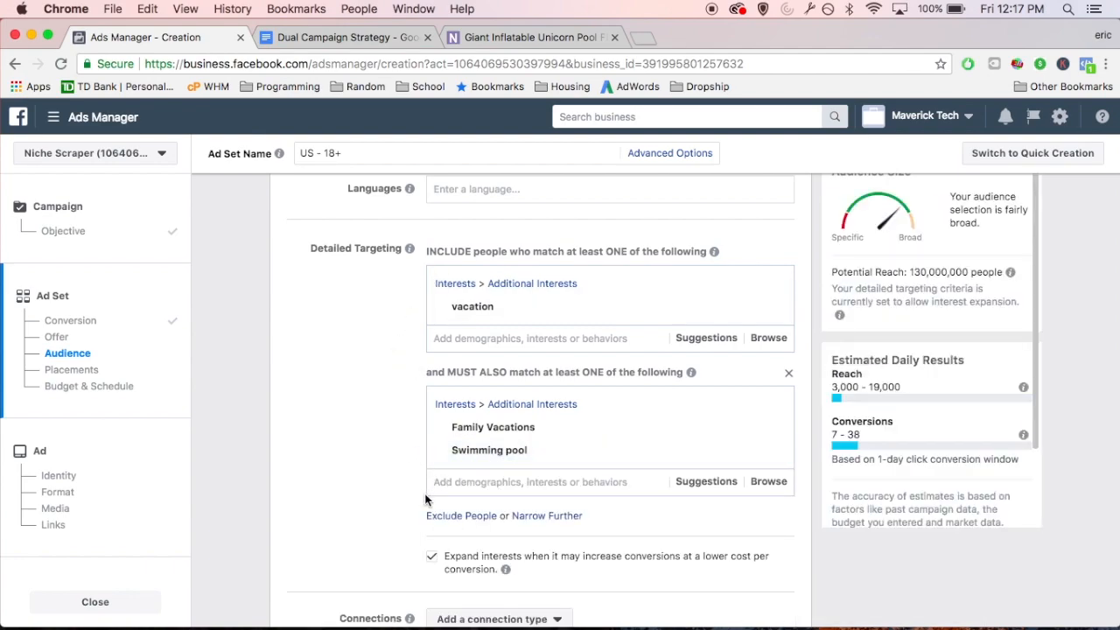
Turn off interest expansion for the audience and check its potential reach and estimated daily conversions
click(433, 556)
click(432, 558)
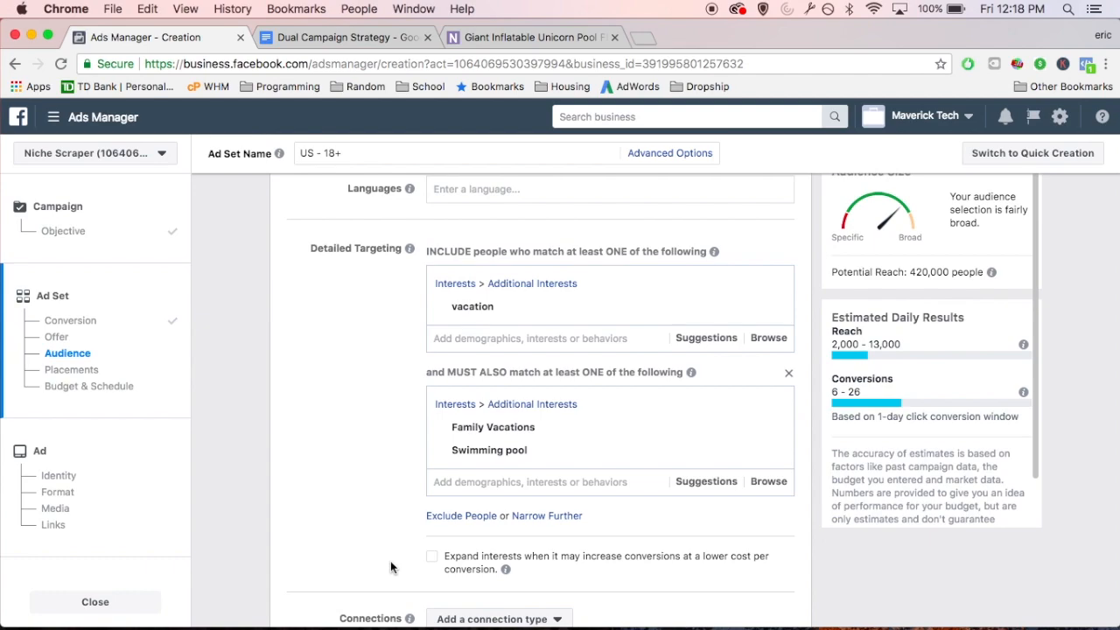
drag(911, 276, 939, 275)
scroll(945, 272, down, 2)
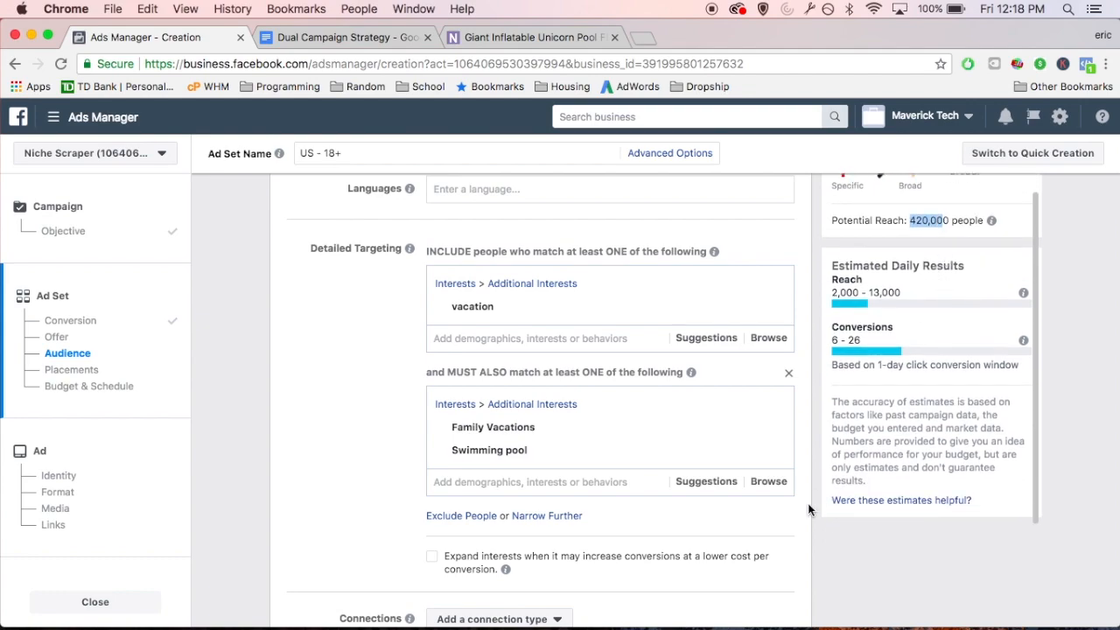
scroll(808, 503, down, 1)
drag(875, 342, 832, 340)
click(831, 343)
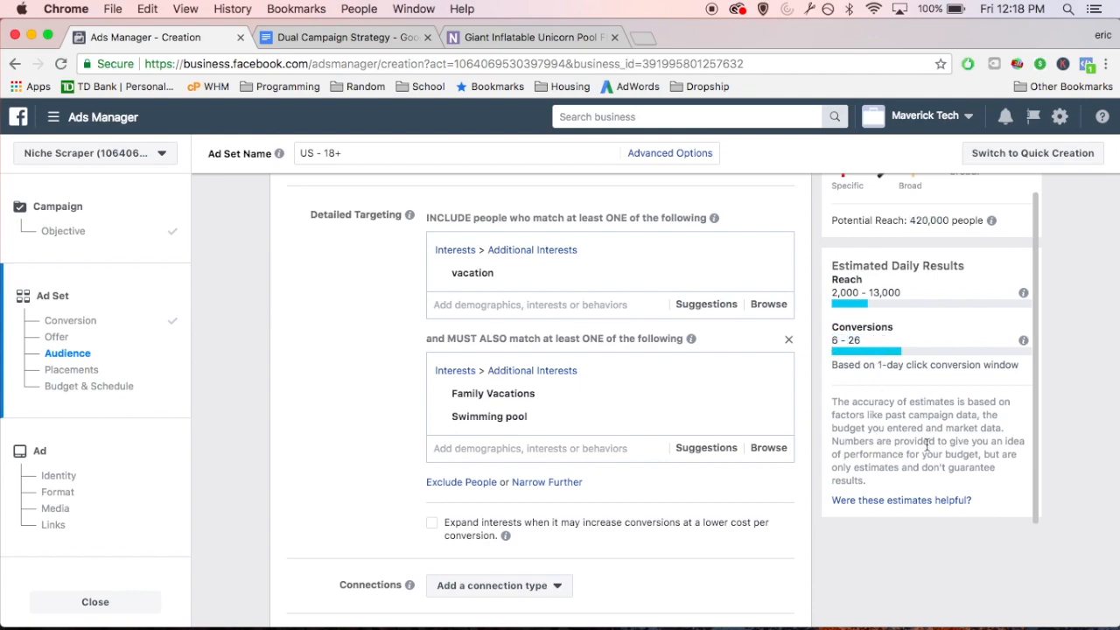
Switch the ad set from automatic placements to Edit Placements
scroll(820, 461, down, 5)
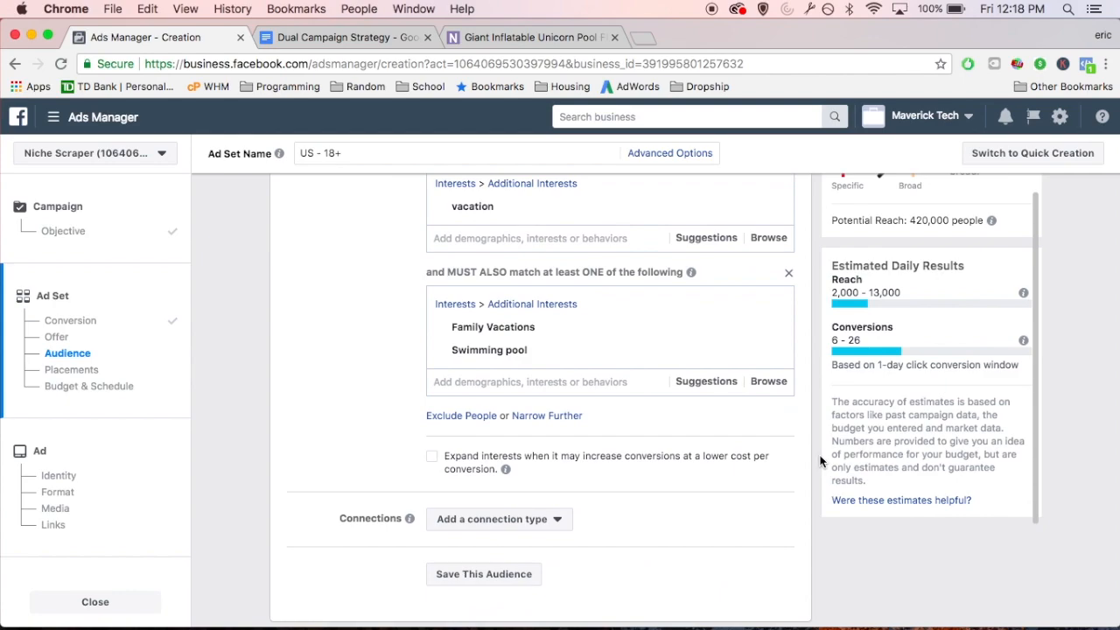
scroll(820, 462, down, 4)
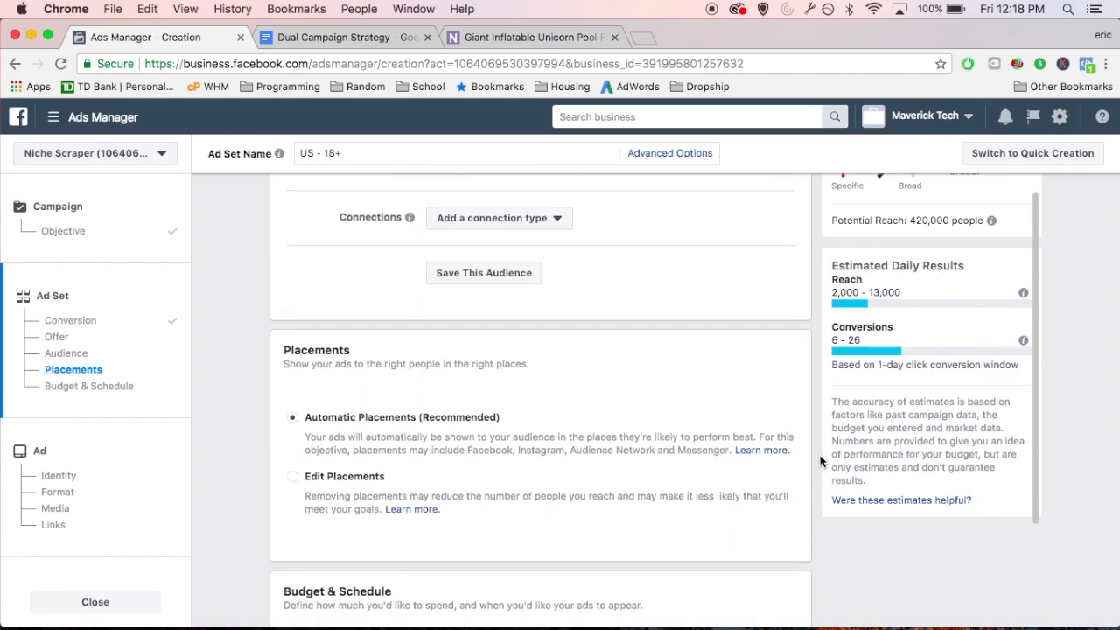
click(292, 410)
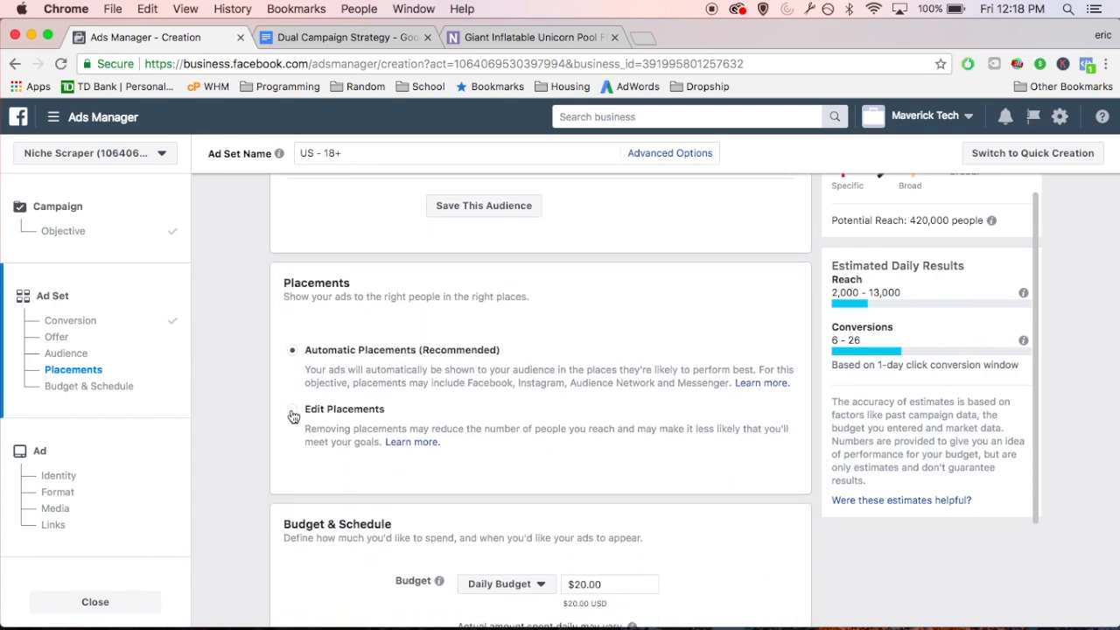
Remove Messenger, Audience Network and Instagram from the placement platforms, keeping only Facebook, and review its remaining placements
scroll(251, 497, down, 5)
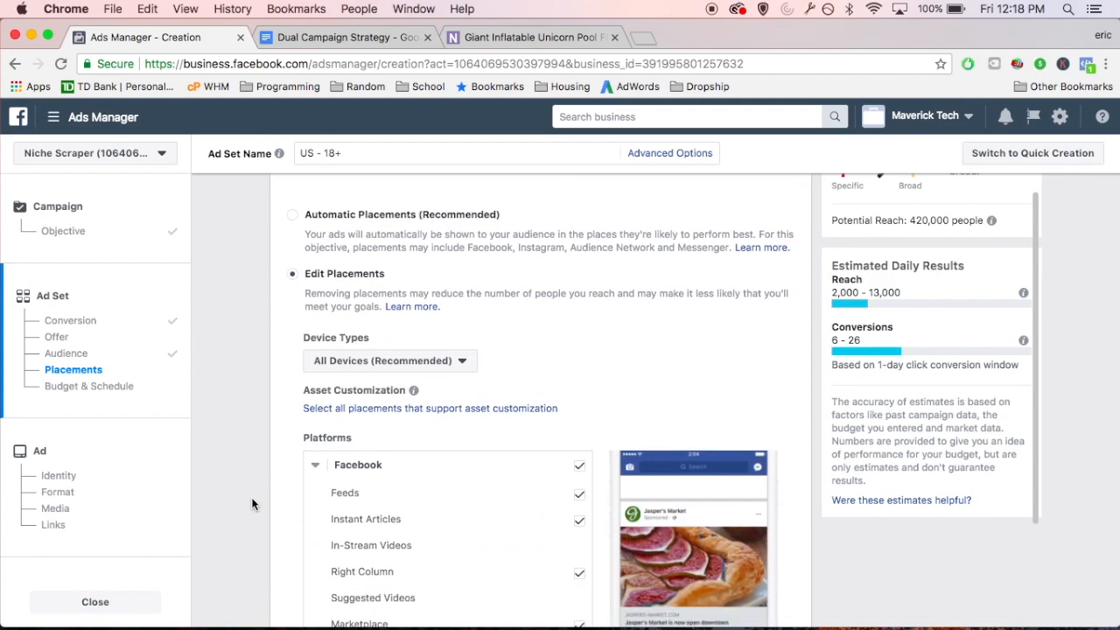
scroll(251, 497, down, 2)
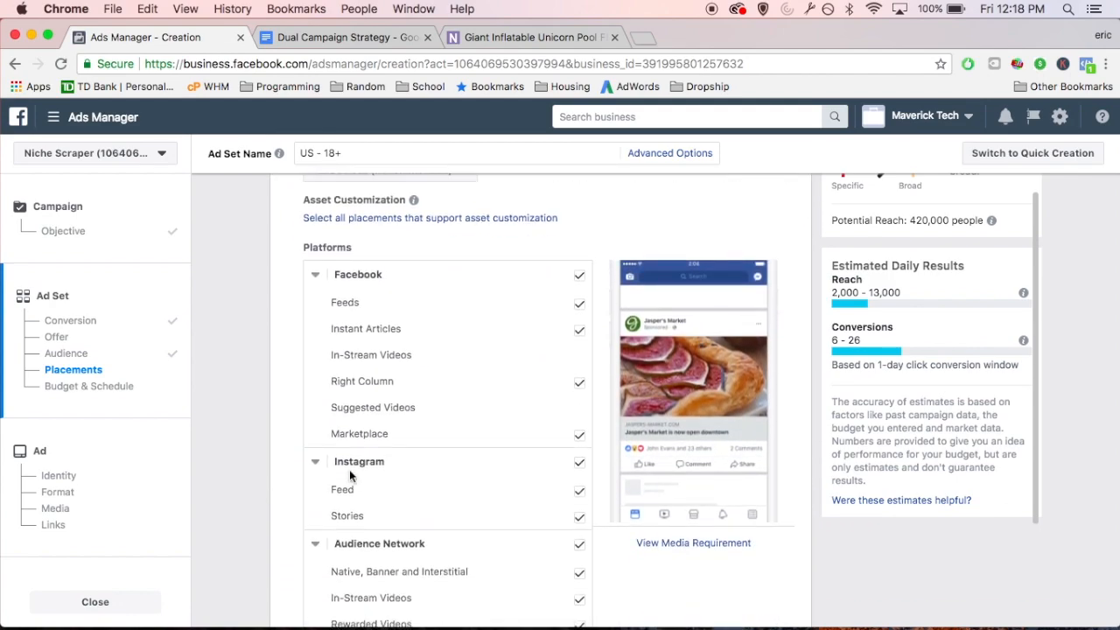
scroll(598, 524, down, 1)
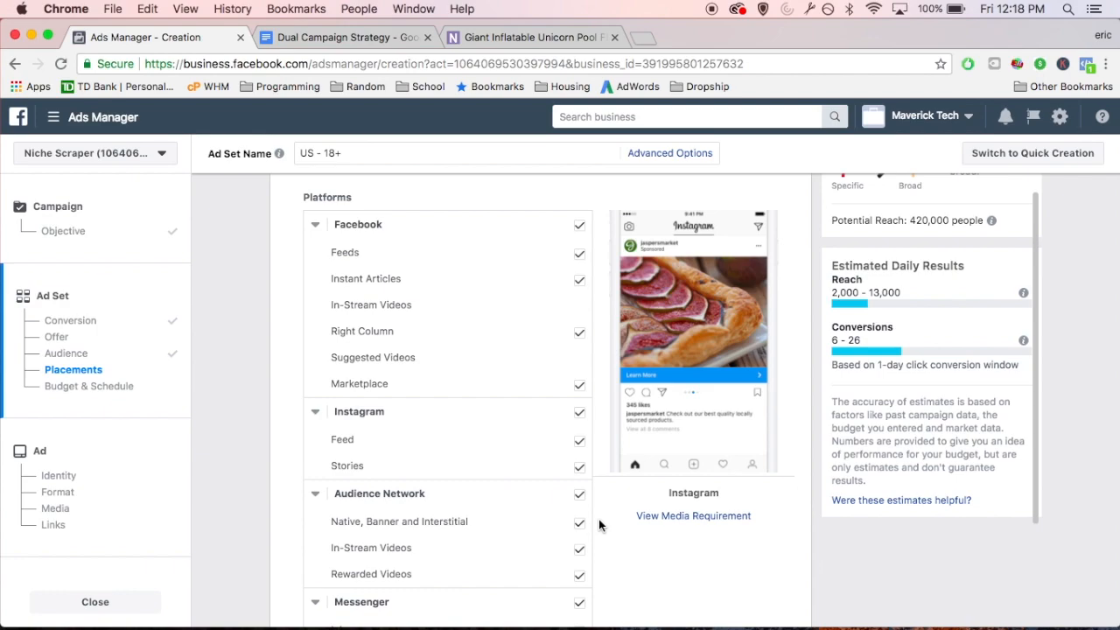
scroll(488, 532, down, 2)
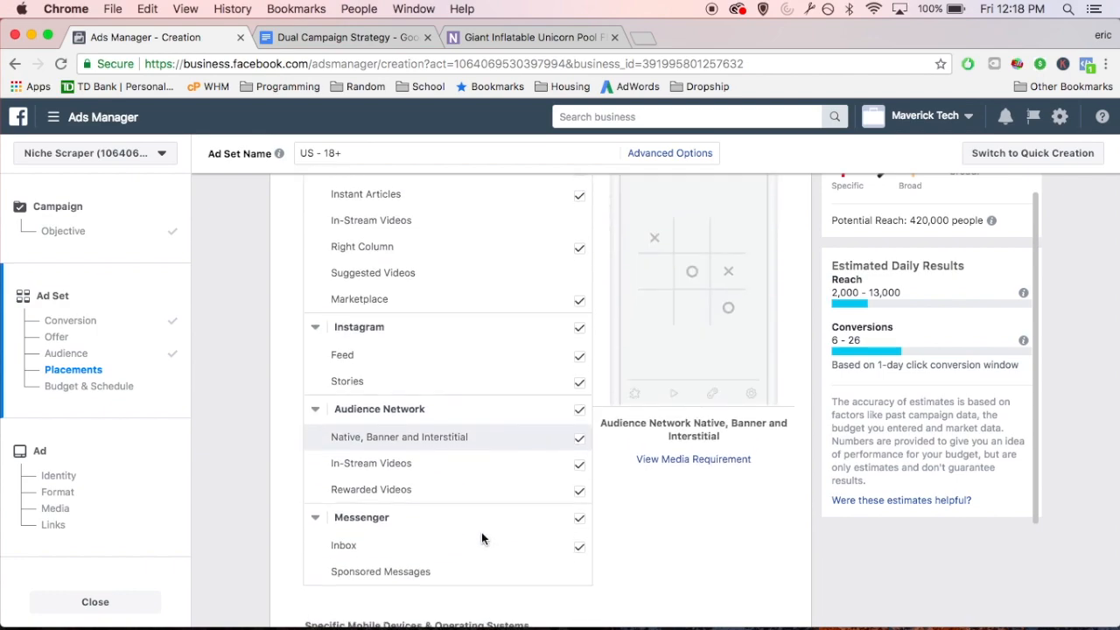
click(580, 519)
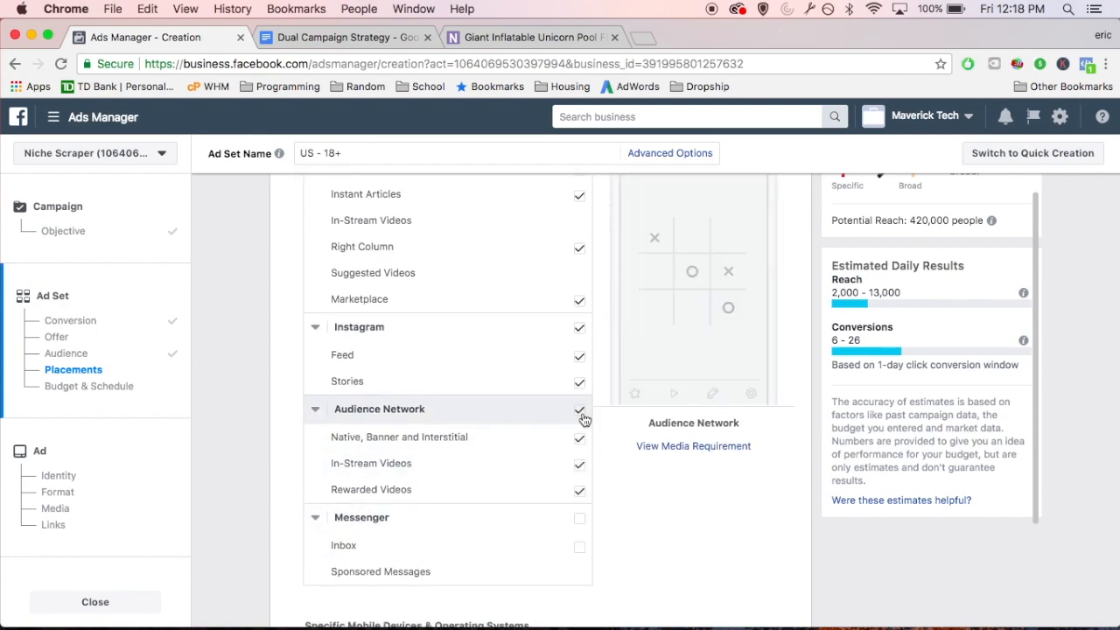
click(580, 411)
click(579, 328)
scroll(603, 393, up, 3)
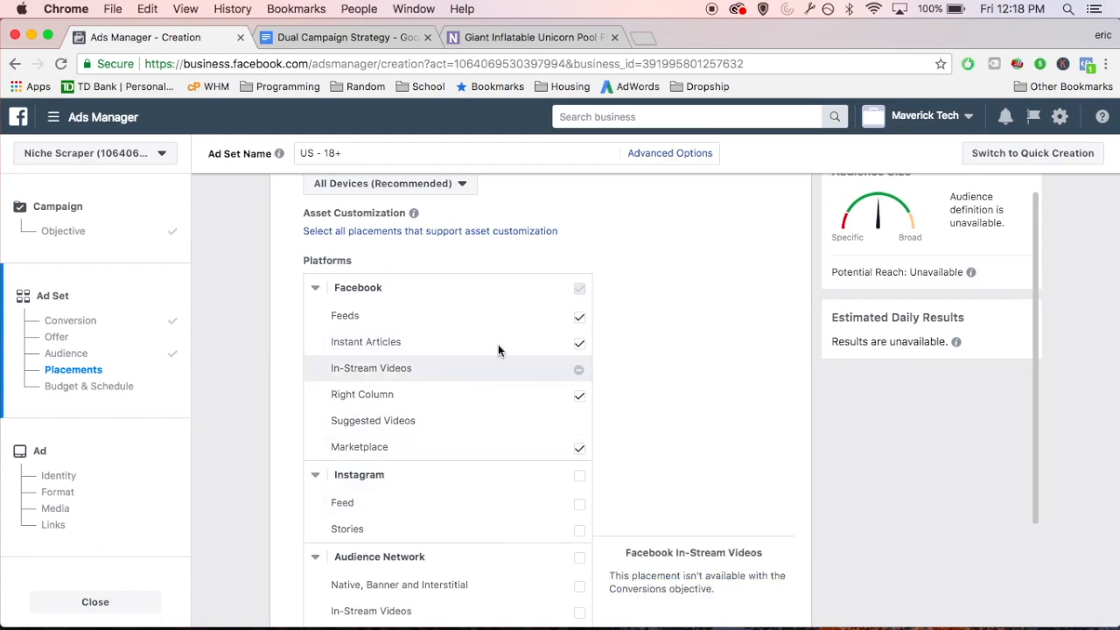
scroll(608, 453, down, 2)
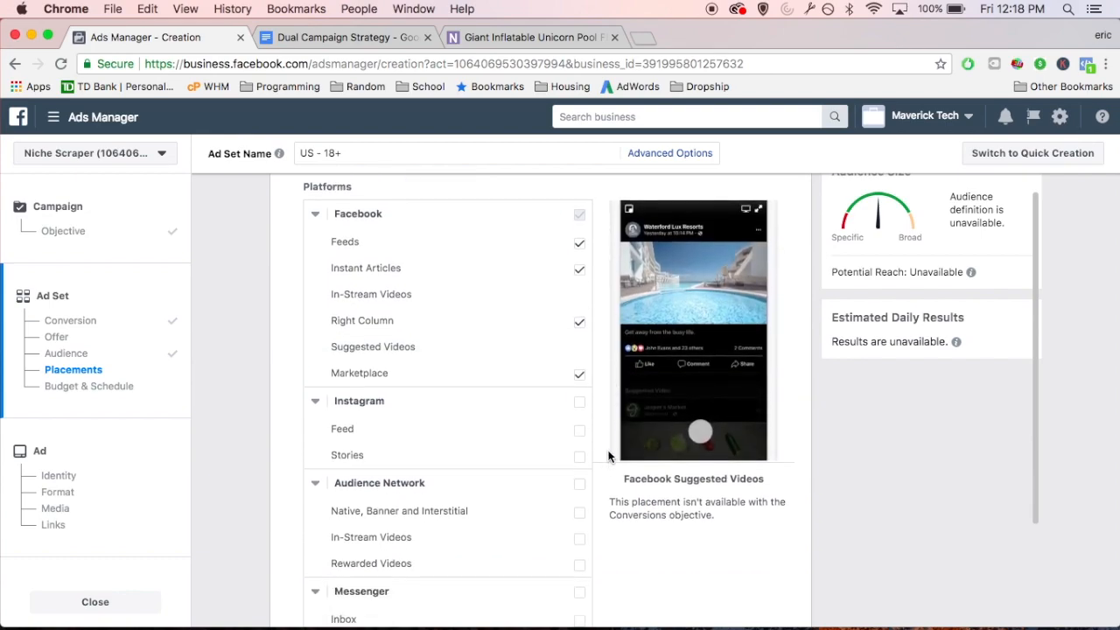
Look up the conversion campaign's budget in the Dual Campaign Strategy document and set the ad set's daily budget to $5
scroll(608, 455, down, 10)
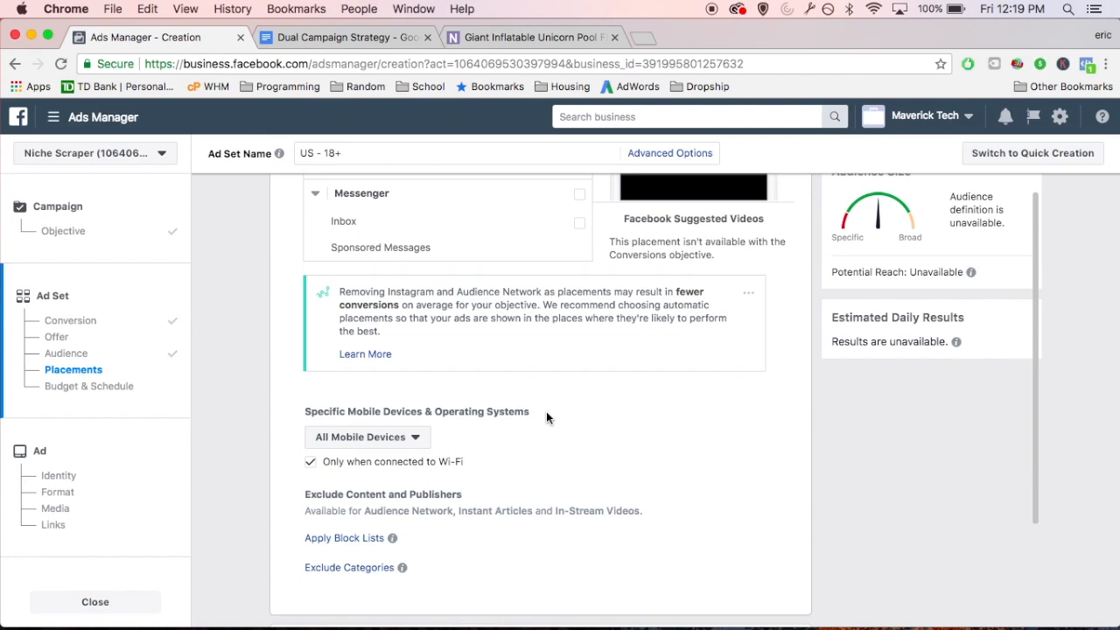
scroll(522, 482, down, 5)
scroll(522, 478, down, 2)
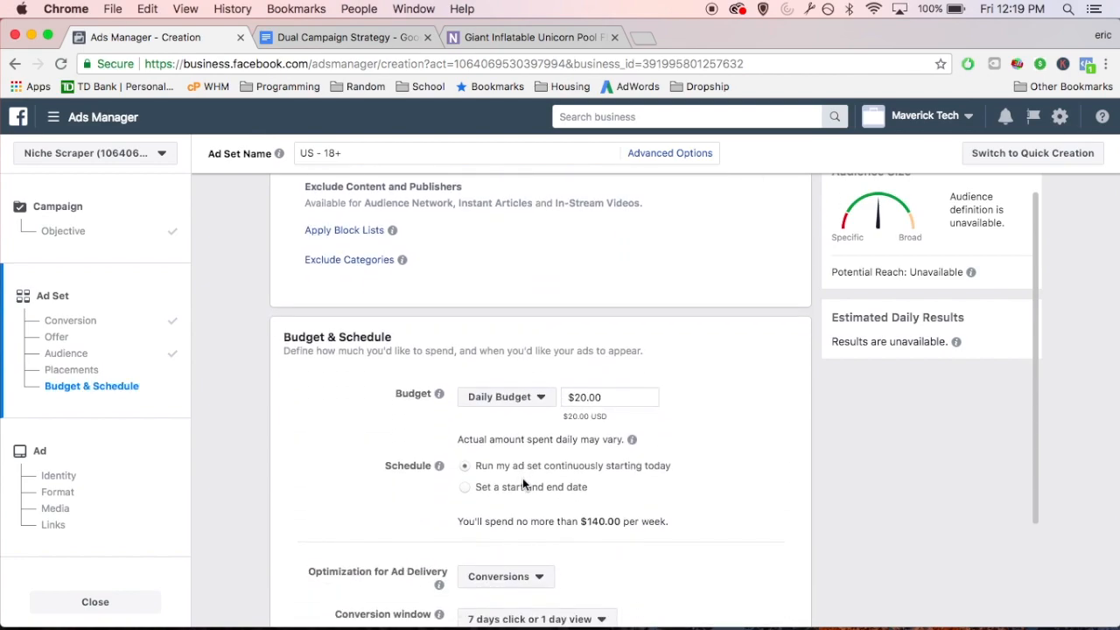
click(332, 37)
click(574, 327)
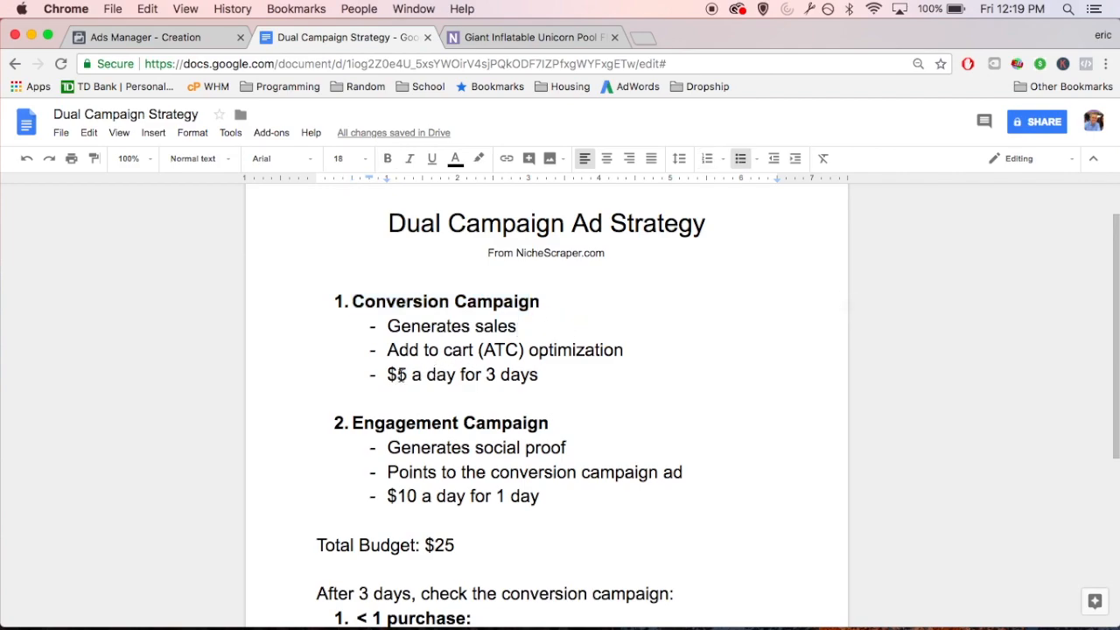
drag(388, 375, 474, 375)
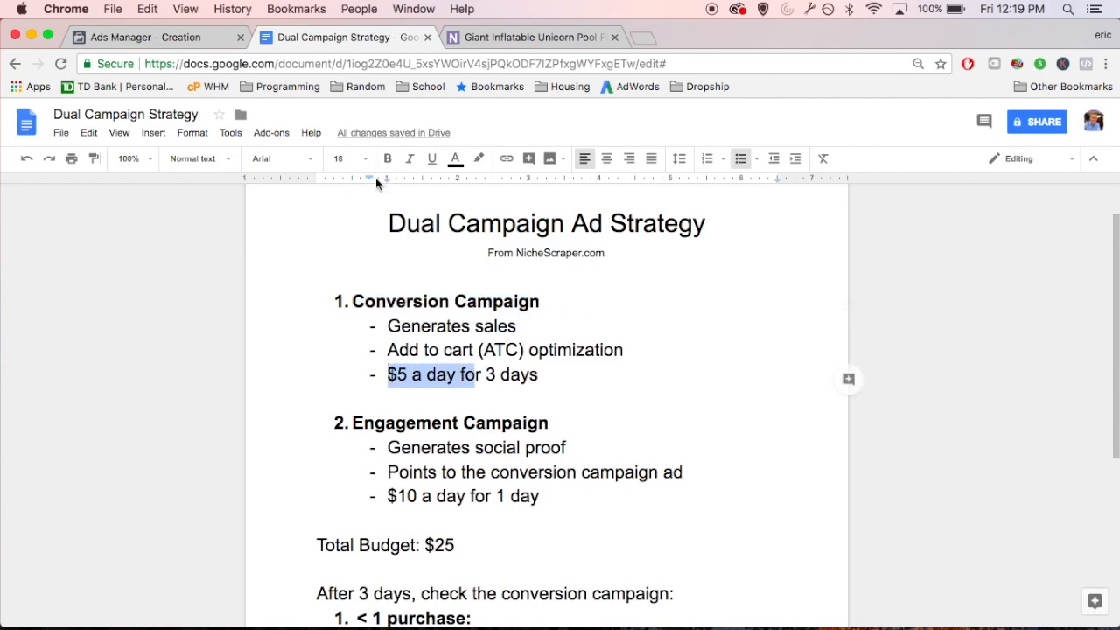
click(197, 39)
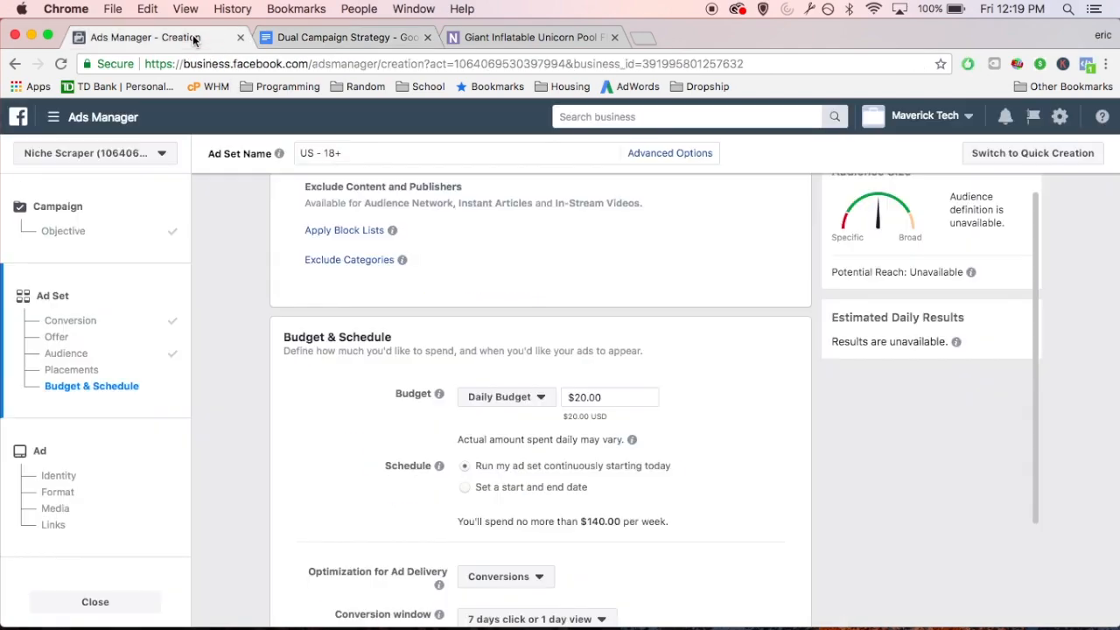
triple_click(611, 401)
text($5)
click(592, 336)
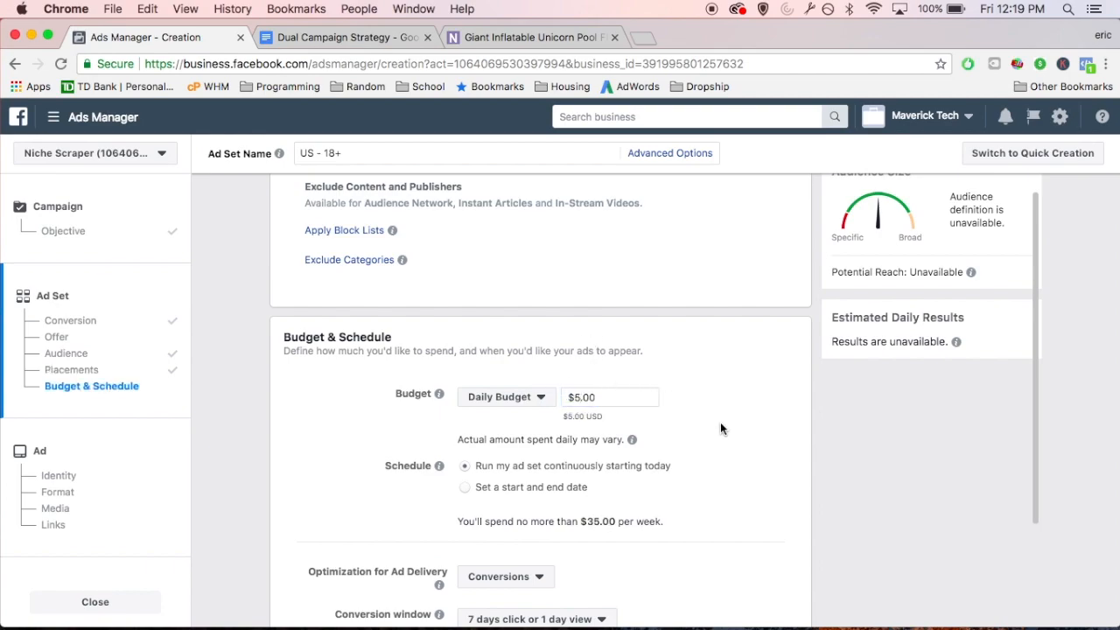
Keep the remaining budget, schedule and bidding settings of the ad set and continue to the ad's creation
scroll(720, 428, down, 3)
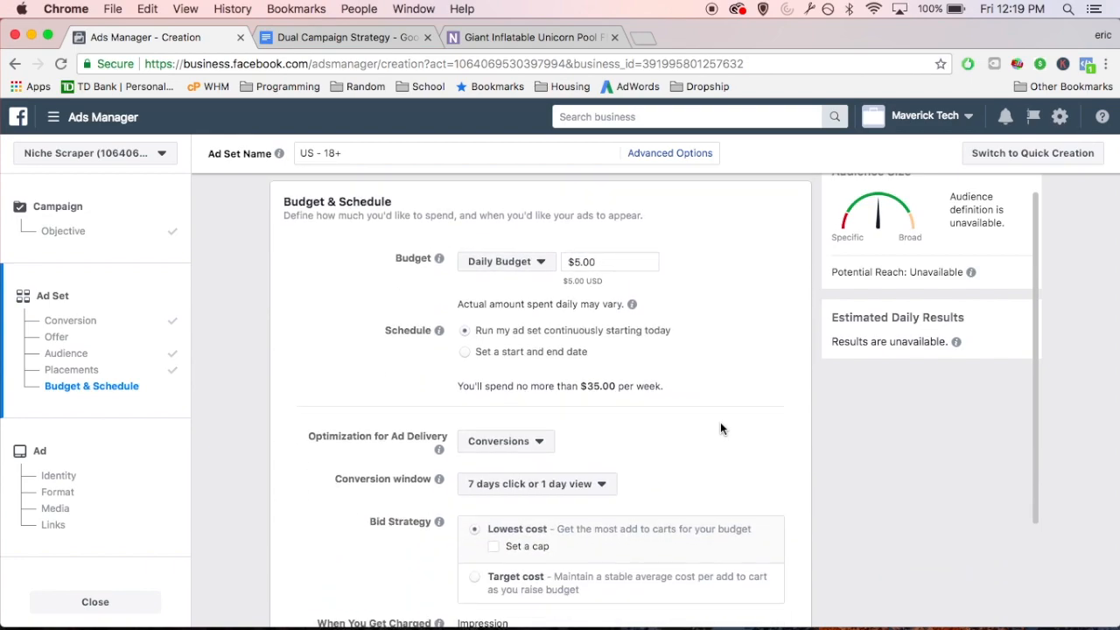
scroll(720, 428, down, 5)
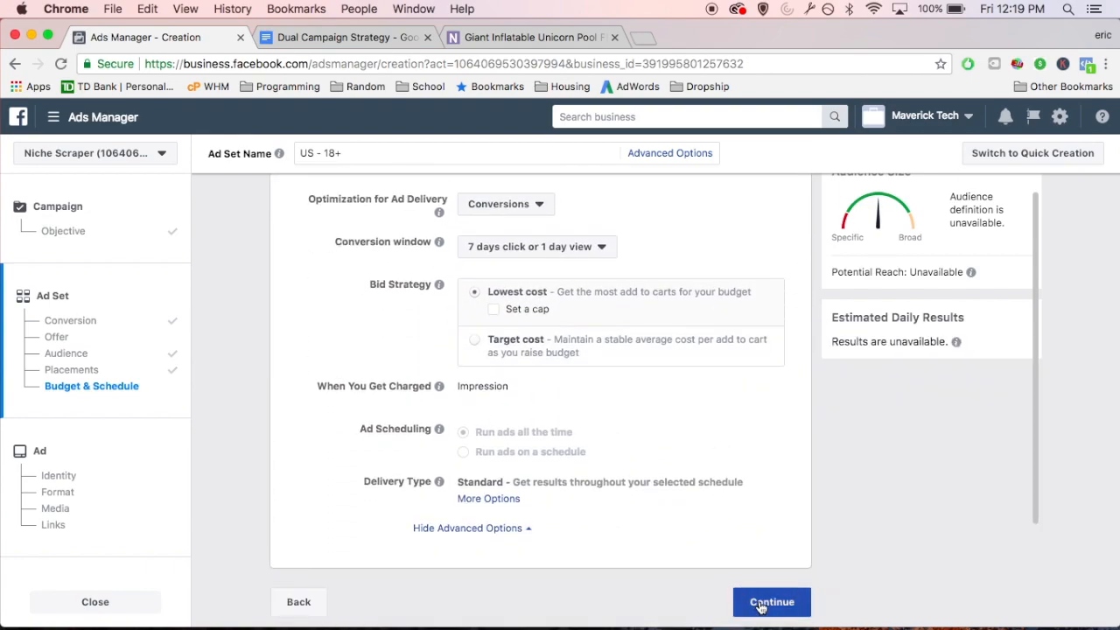
click(761, 603)
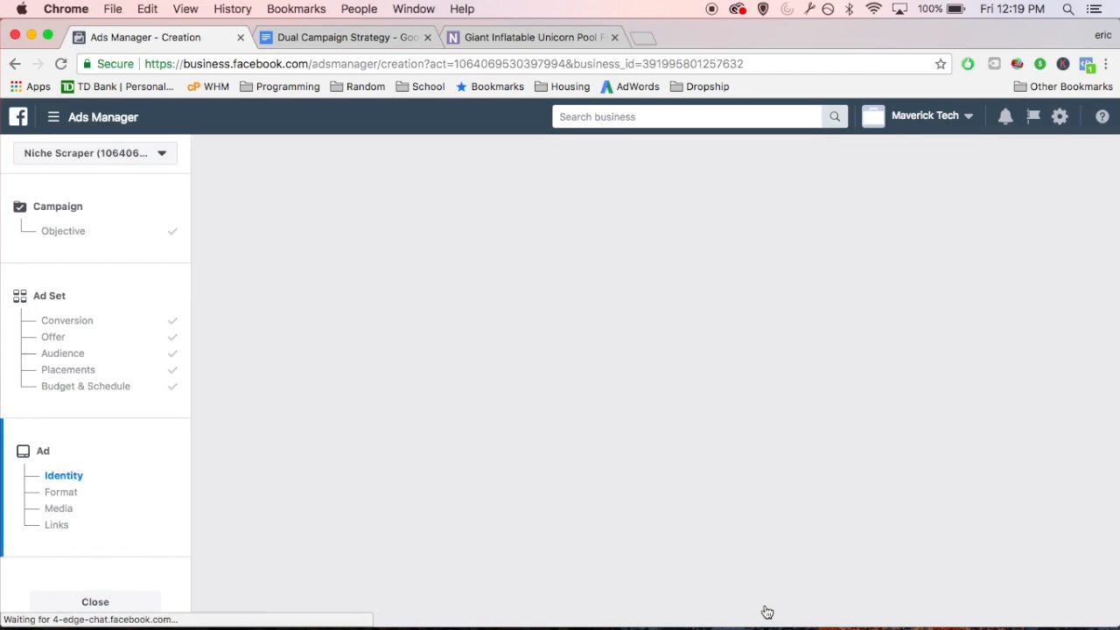
Keep the Single Image format and upload 5aba1aecf4b8ead54e52cda5d2ee3090 (1).jpg from Downloads as the ad's image
scroll(515, 303, down, 1)
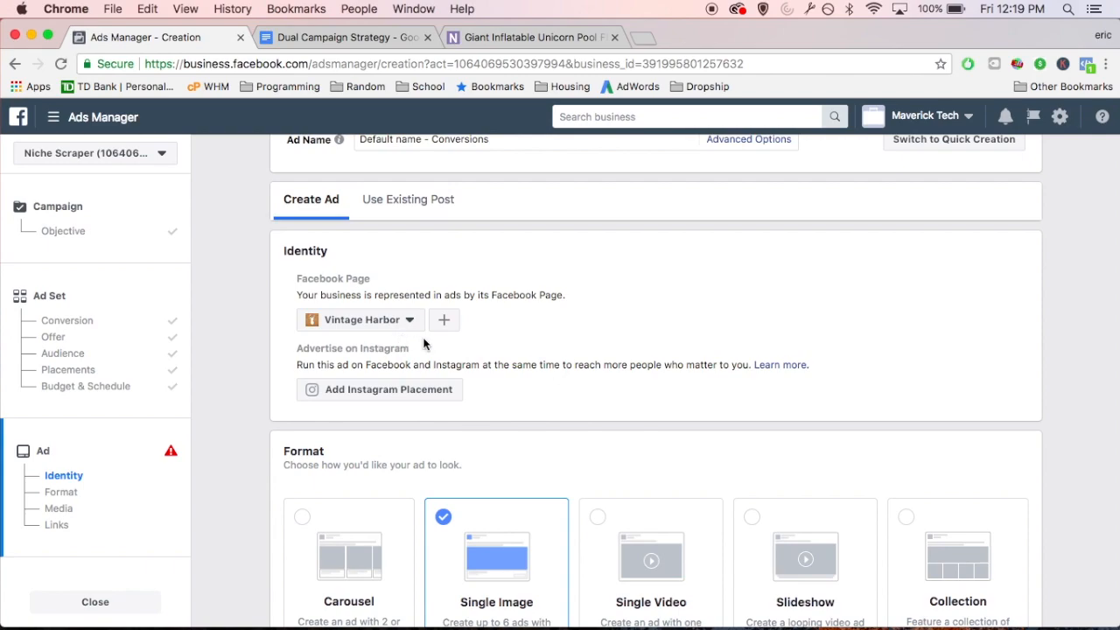
scroll(538, 352, down, 1)
scroll(538, 352, down, 5)
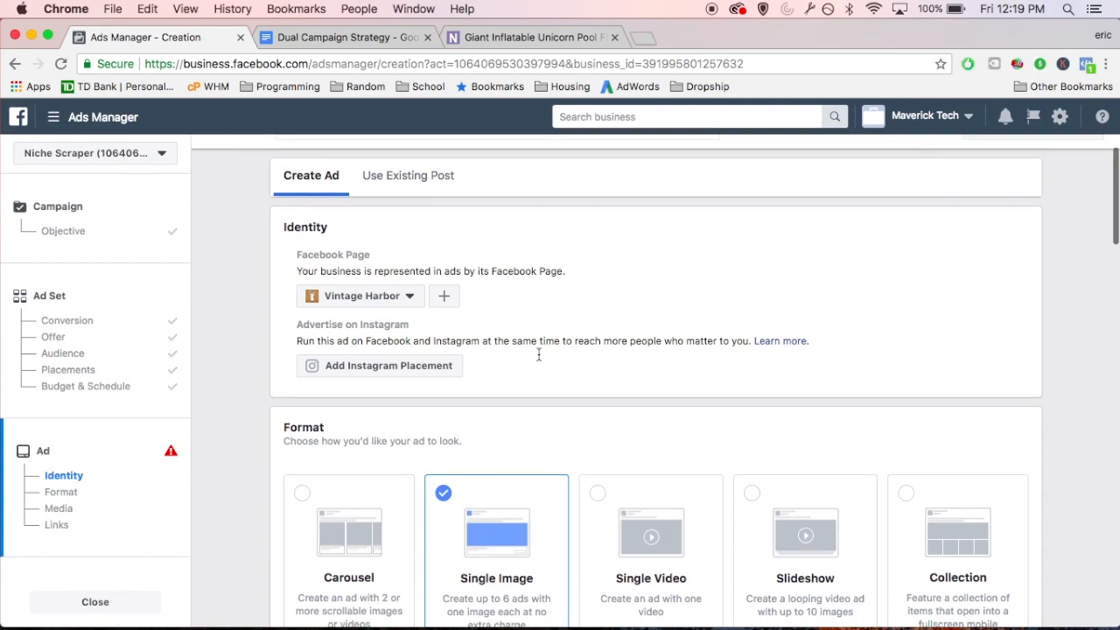
scroll(507, 350, down, 4)
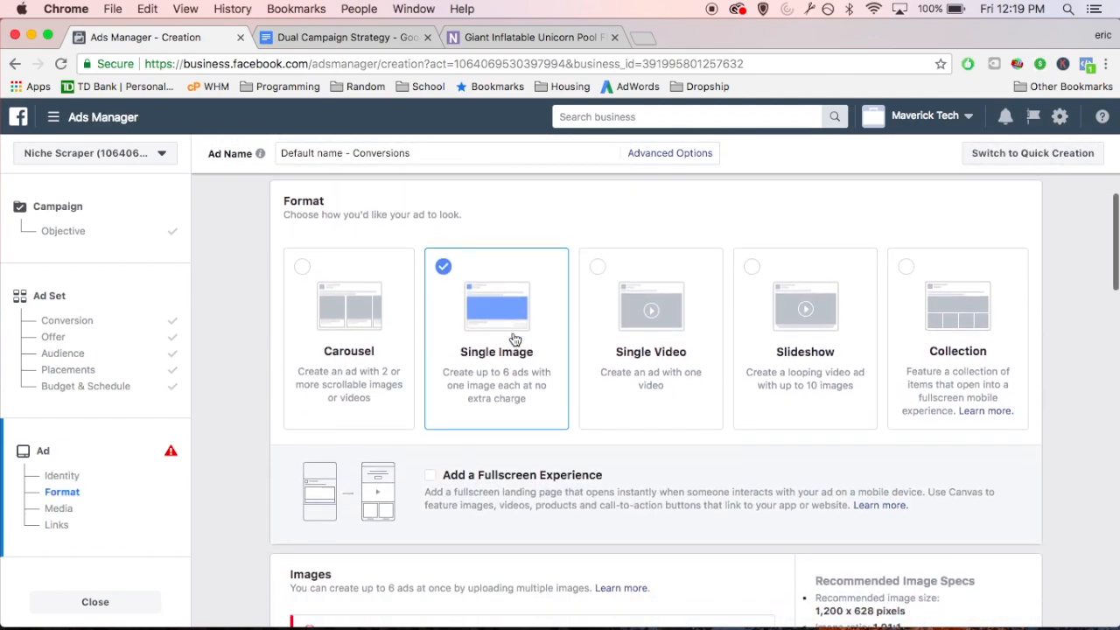
scroll(496, 362, down, 5)
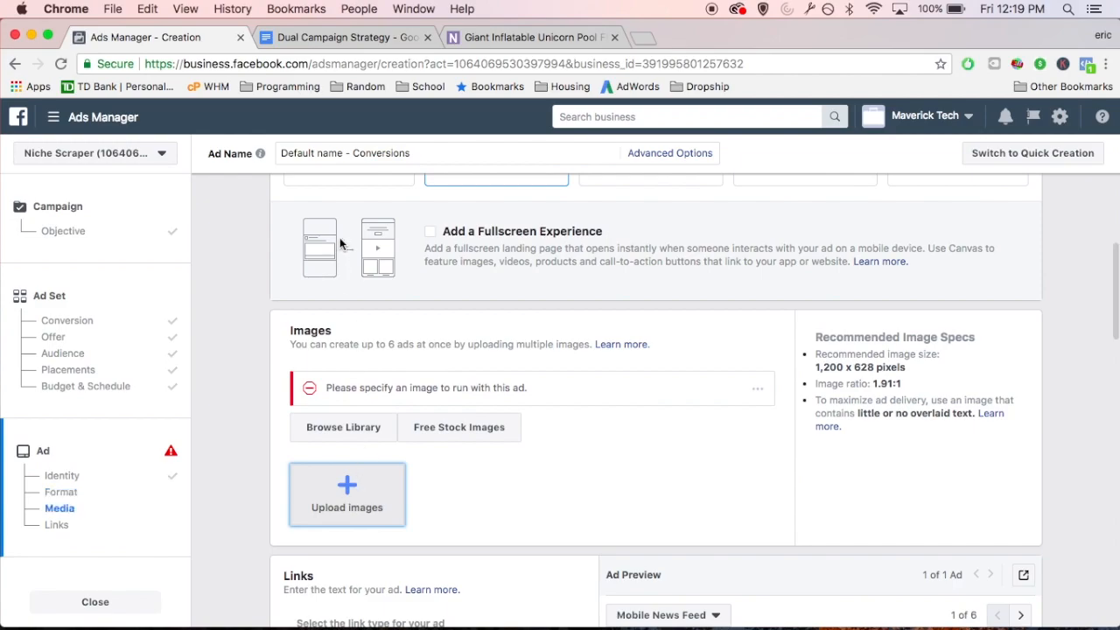
click(359, 495)
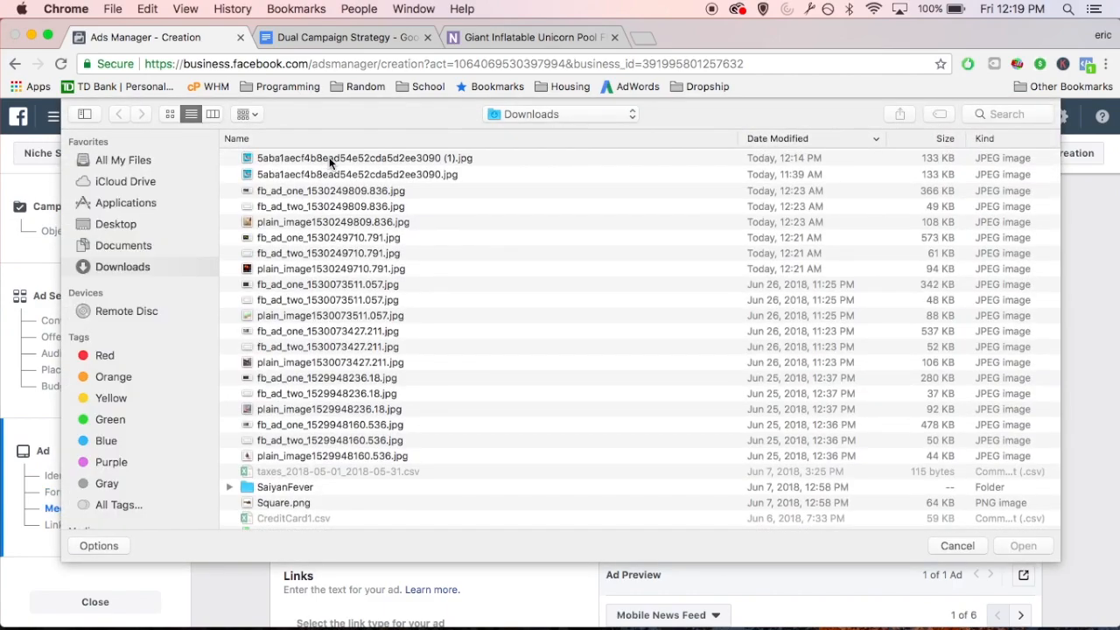
double_click(320, 157)
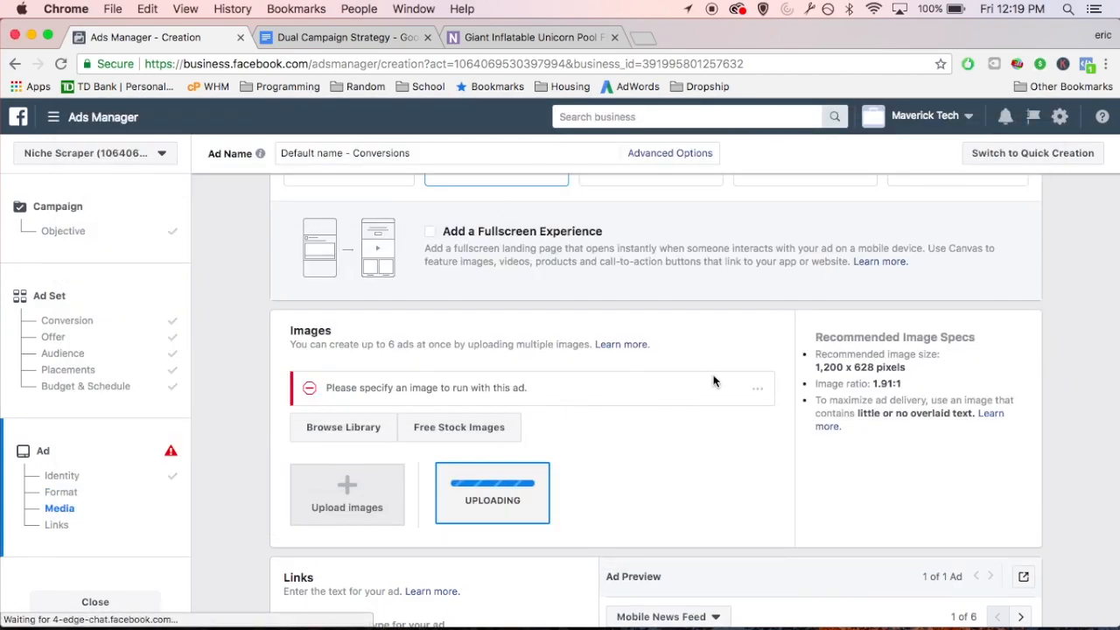
Enter the ad text "Summer is here! Get your own giant inflatable unicorn pool float"
scroll(713, 381, down, 1)
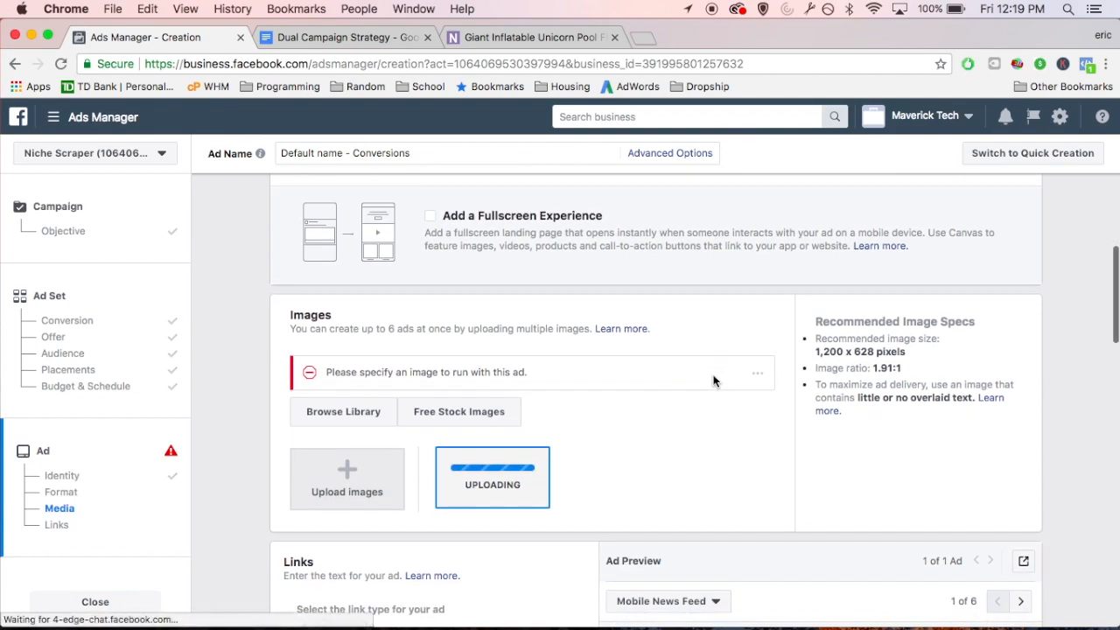
scroll(713, 380, down, 2)
scroll(714, 381, down, 3)
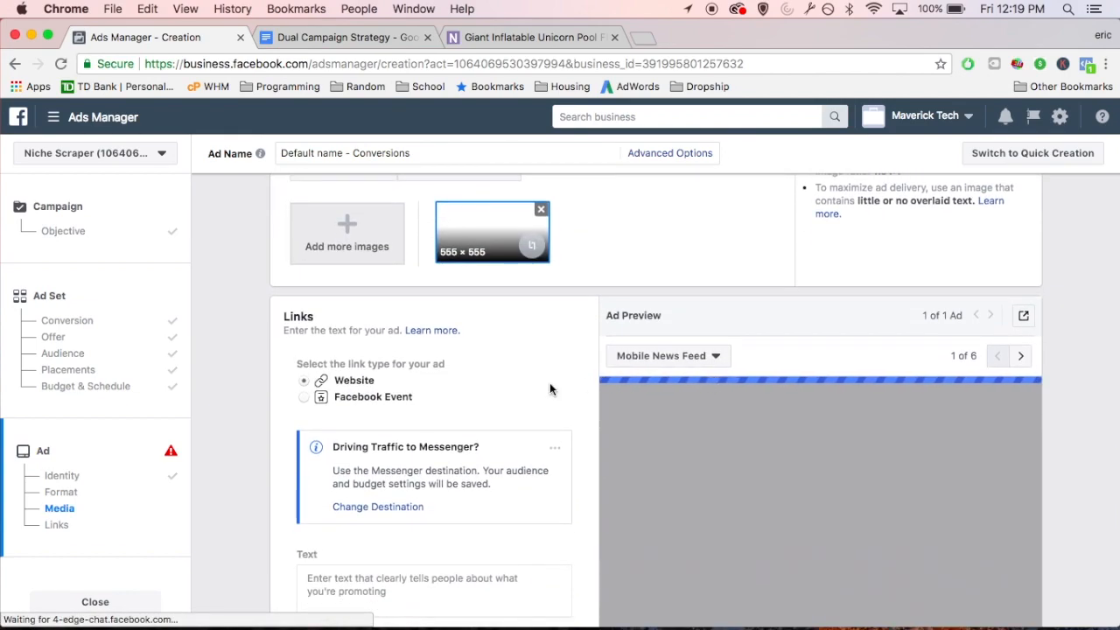
scroll(546, 392, down, 3)
scroll(546, 394, down, 2)
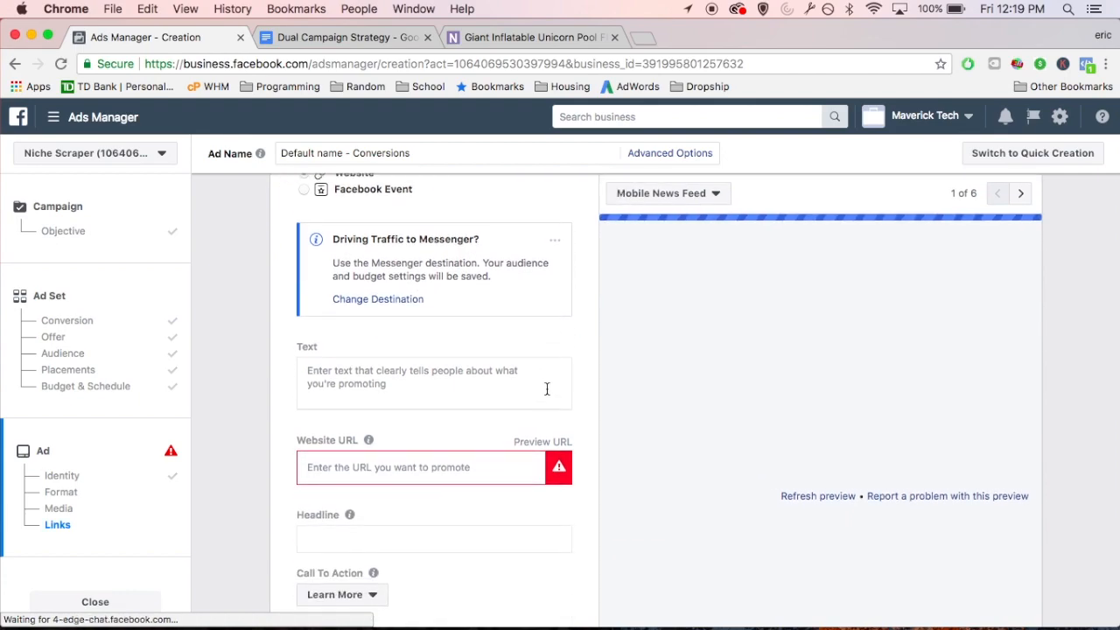
scroll(622, 370, up, 1)
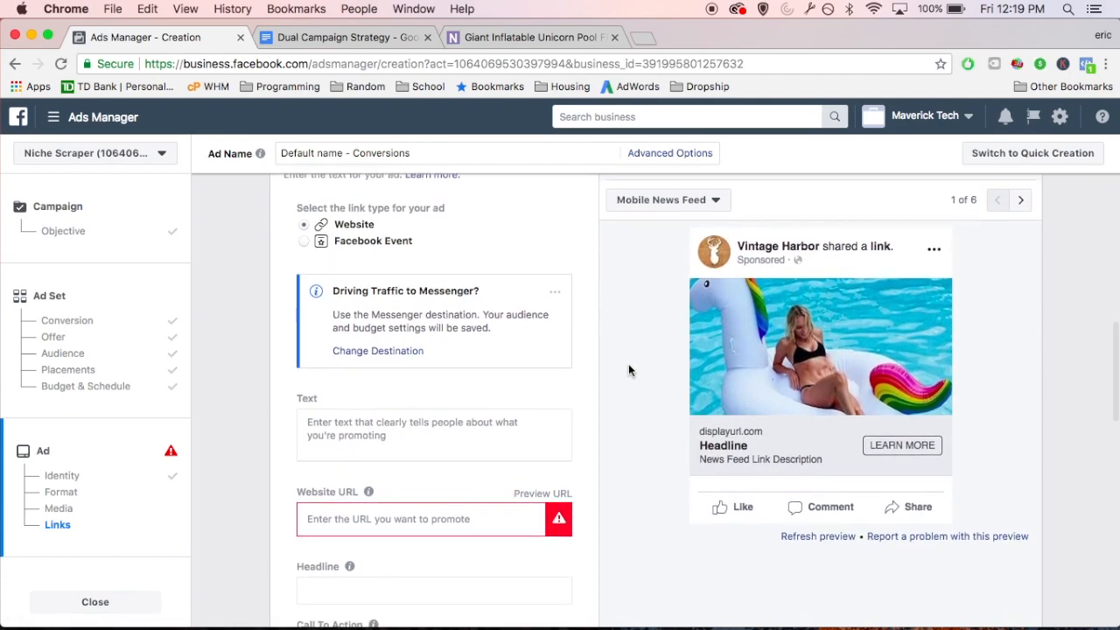
click(466, 439)
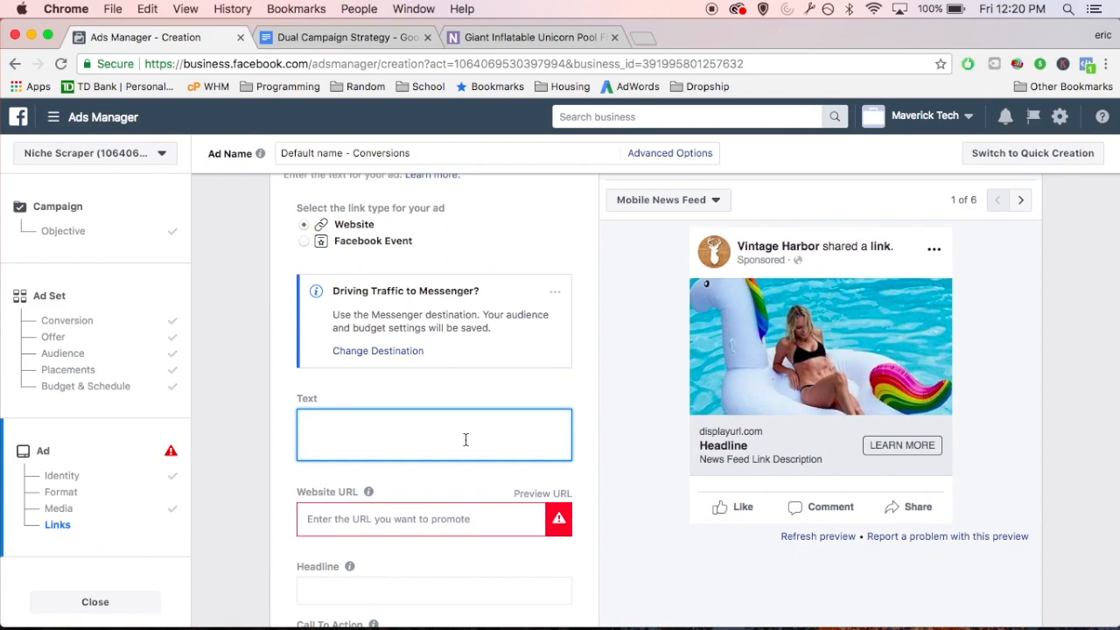
text(Summer is here! Get)
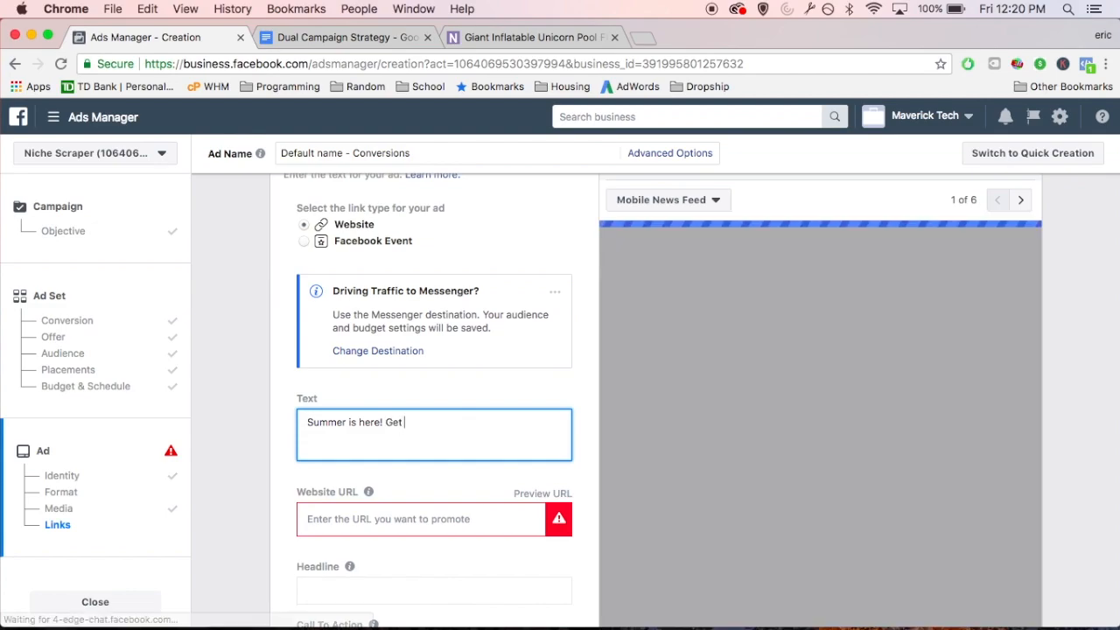
text( your own giant infl)
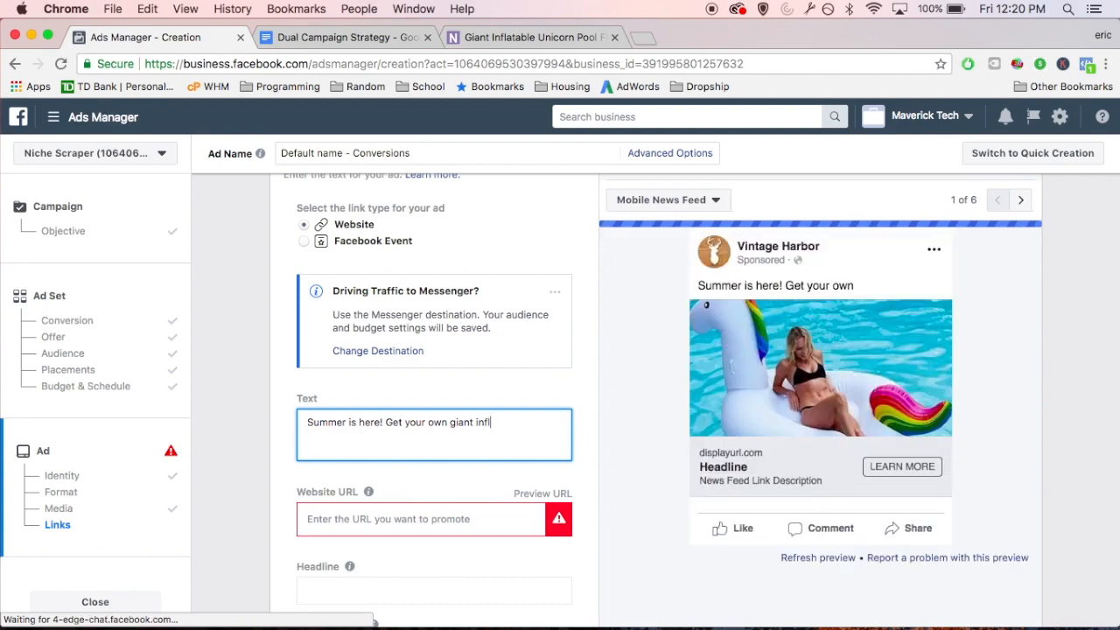
text(atable unicorn pool float)
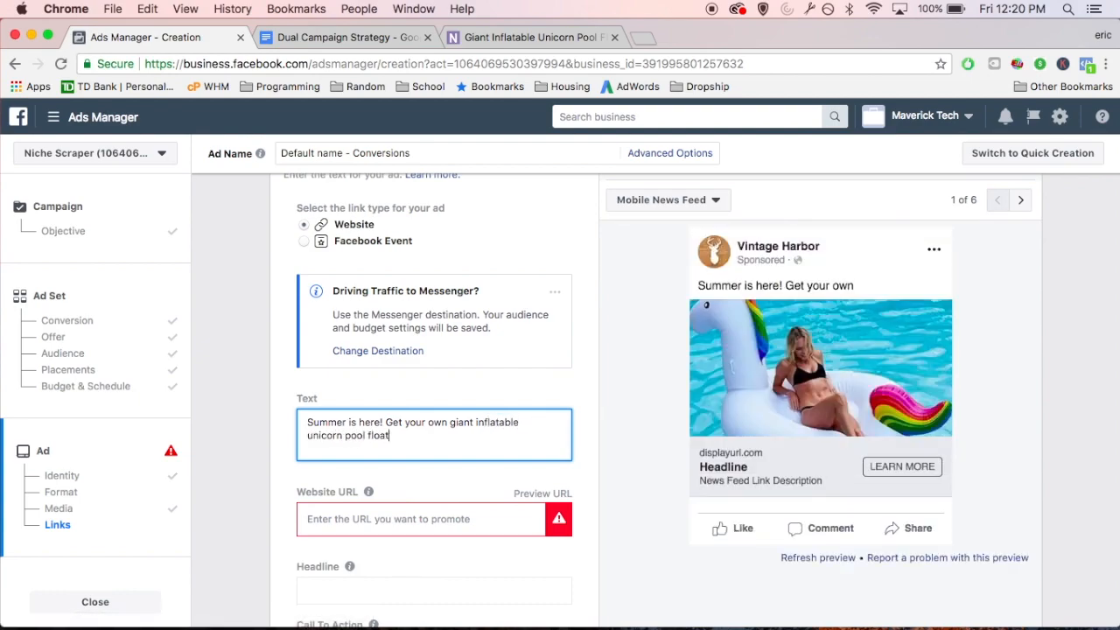
Add a sunglasses smiley and a sun emoji at the end of the ad text
key(ctrl+super+space)
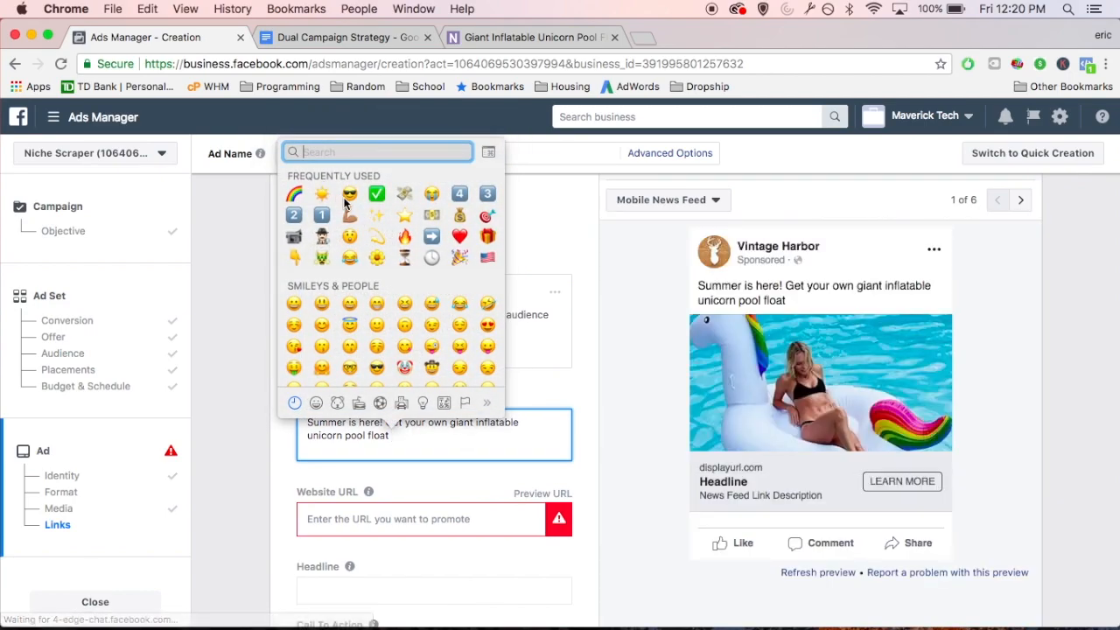
click(345, 198)
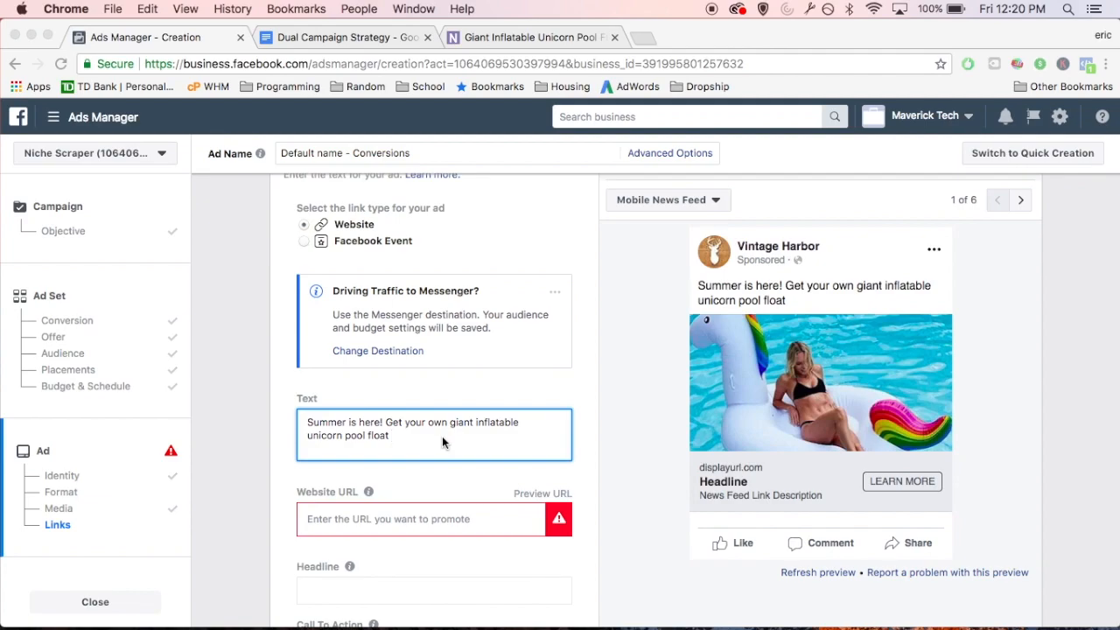
key(ctrl+super+space)
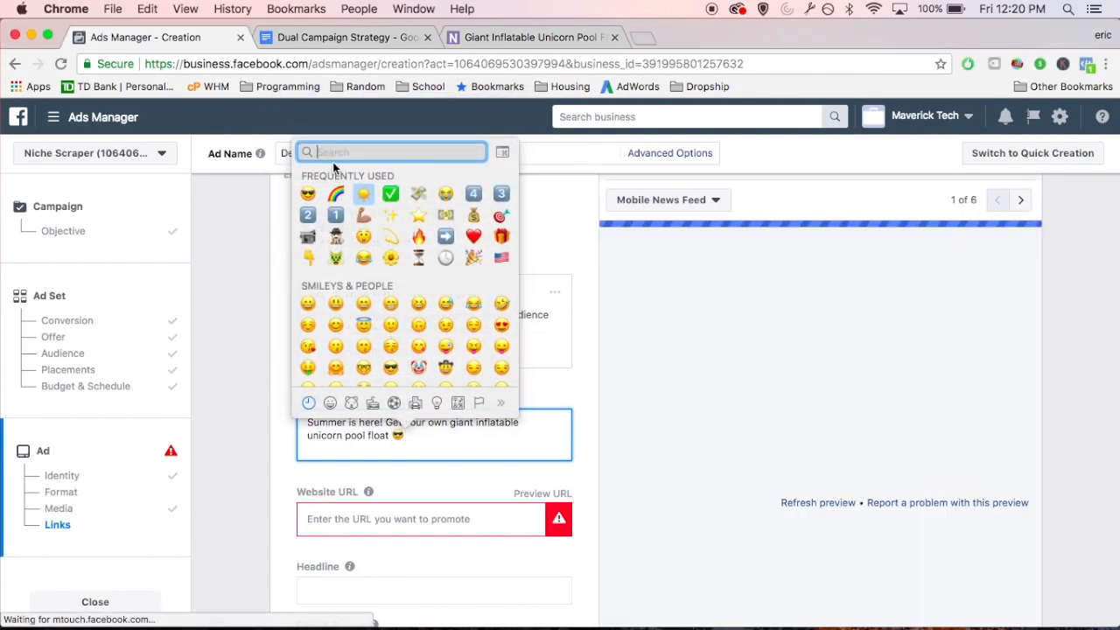
click(365, 198)
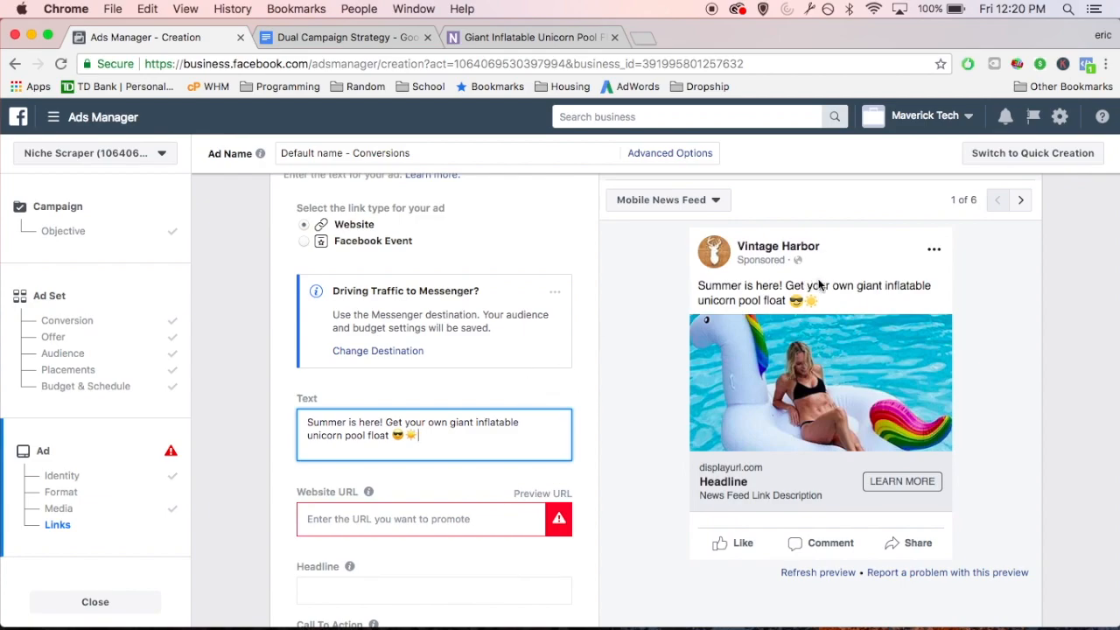
click(670, 335)
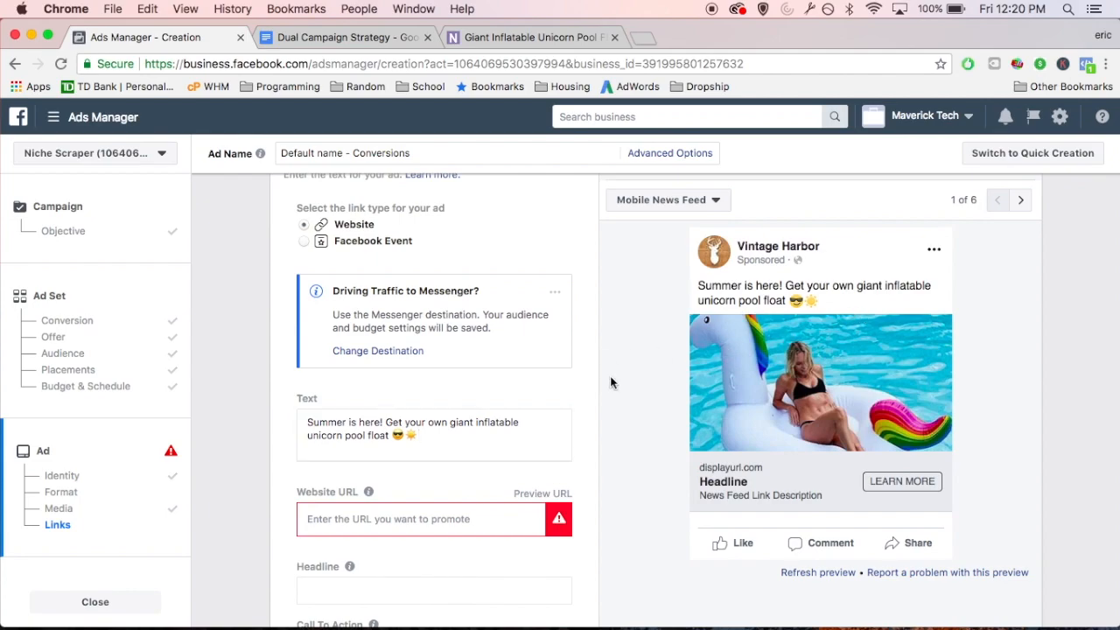
click(484, 440)
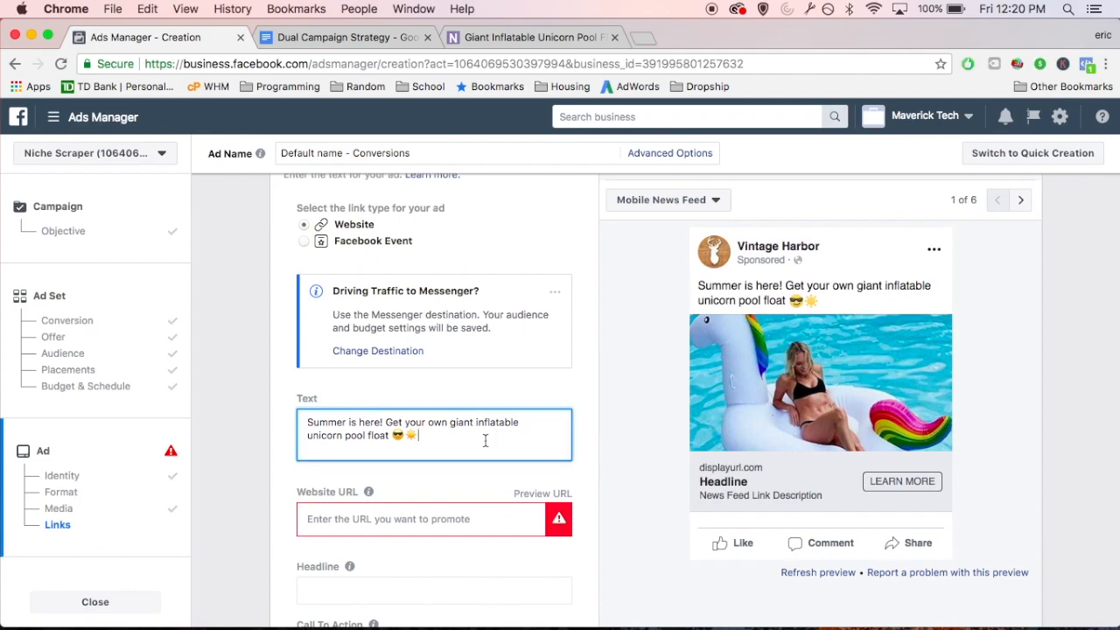
click(575, 385)
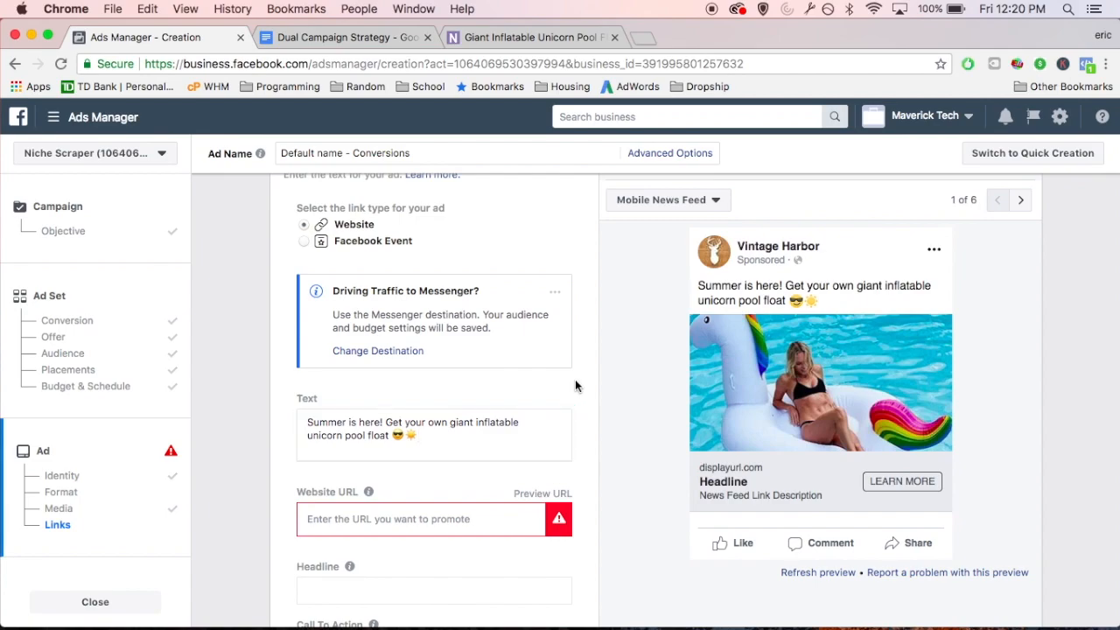
scroll(583, 450, down, 2)
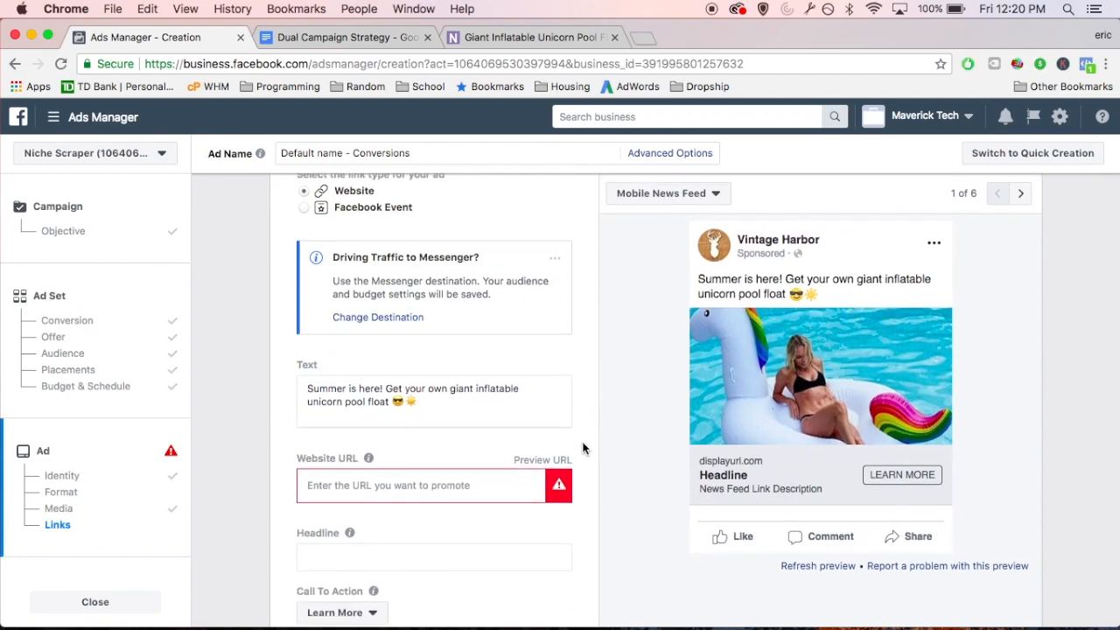
click(435, 481)
click(469, 420)
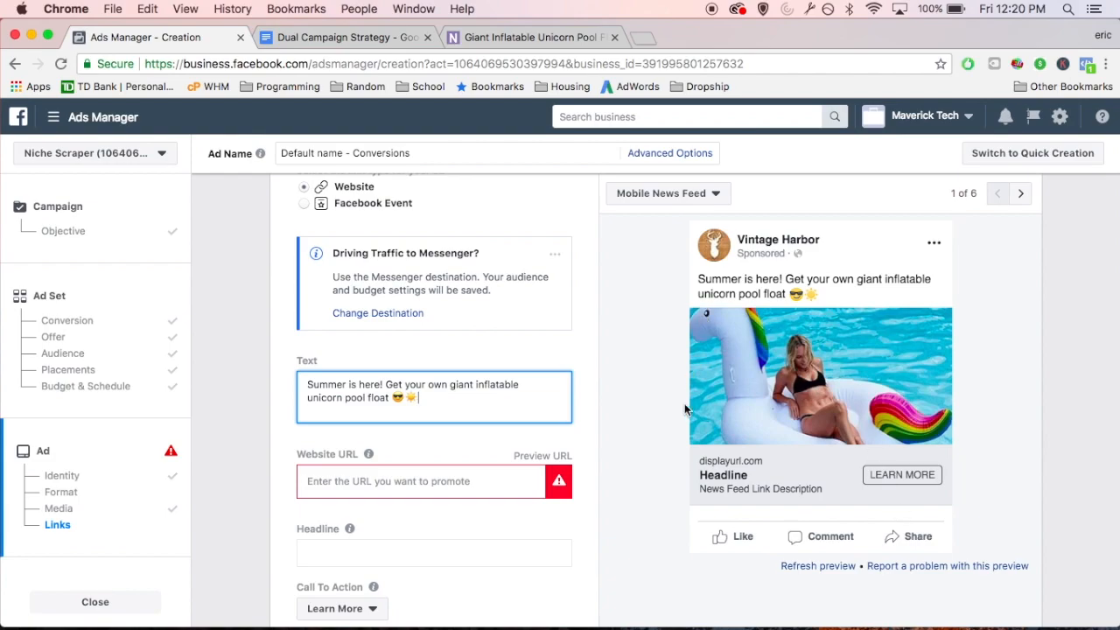
click(472, 477)
text(www.vintab)
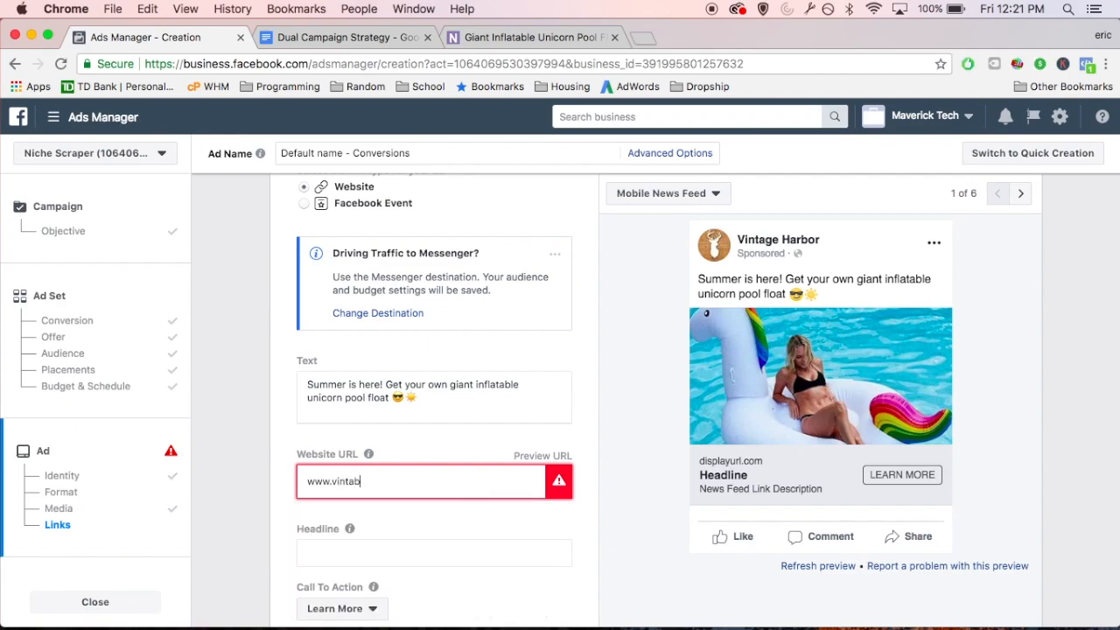
key(BackSpace)
text(geharbor.com/poolfloat)
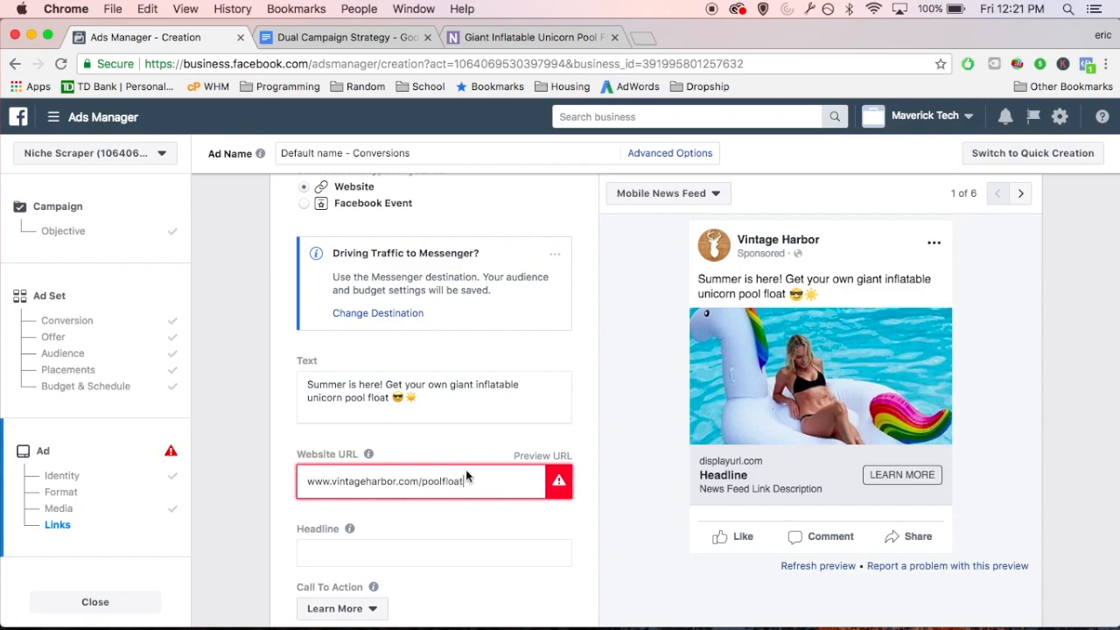
click(596, 420)
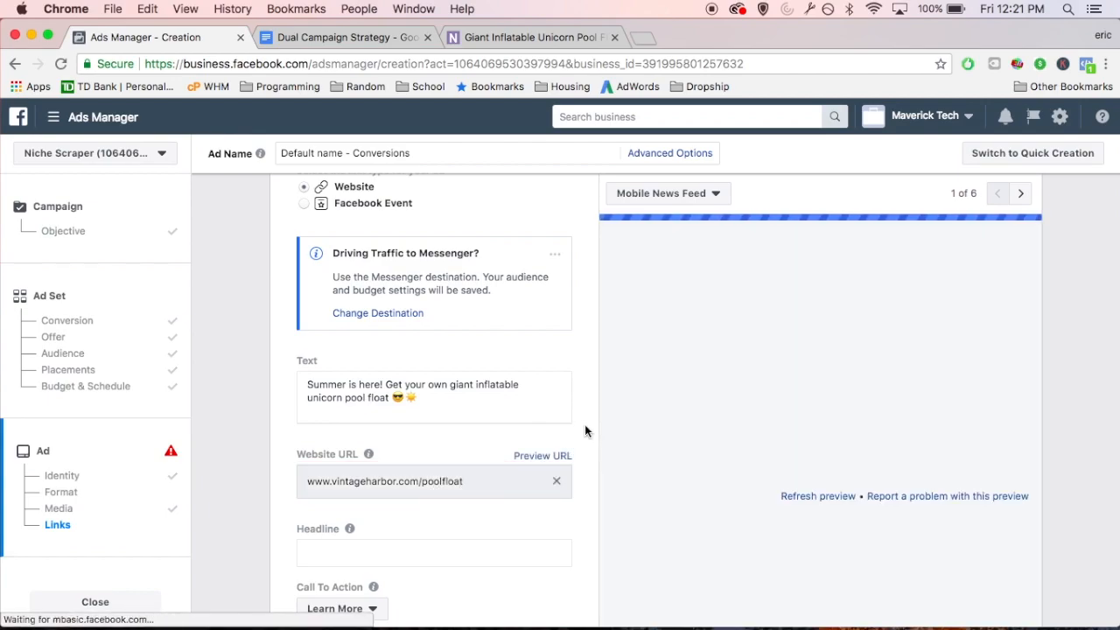
Enter "Unicorn Pool Float" as the ad's headline
scroll(584, 428, down, 2)
click(419, 494)
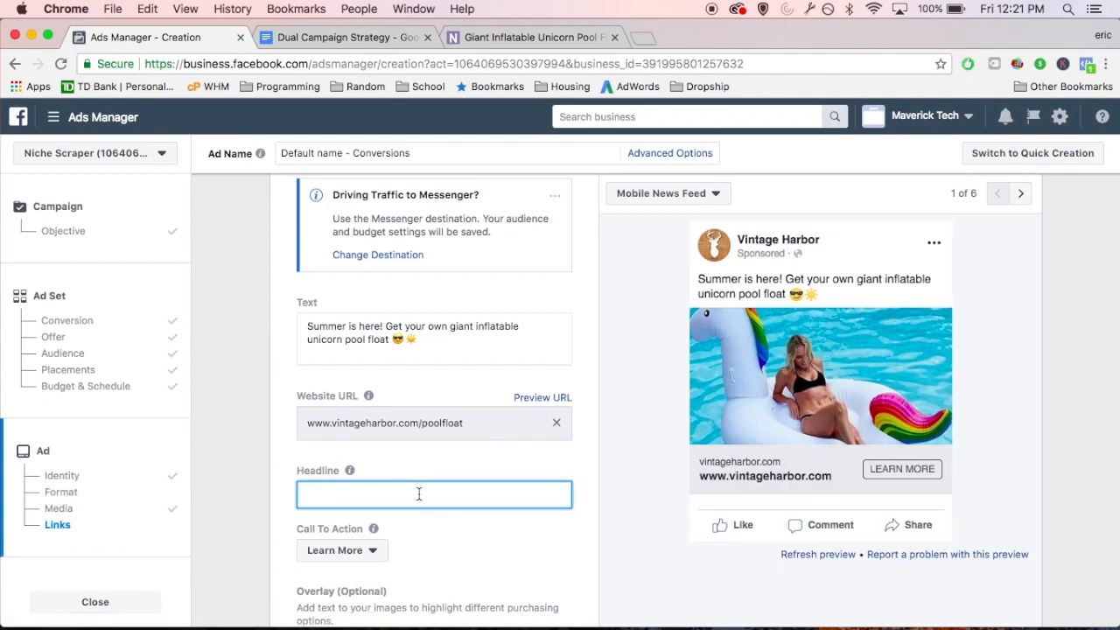
text(Unicorn Pool Float)
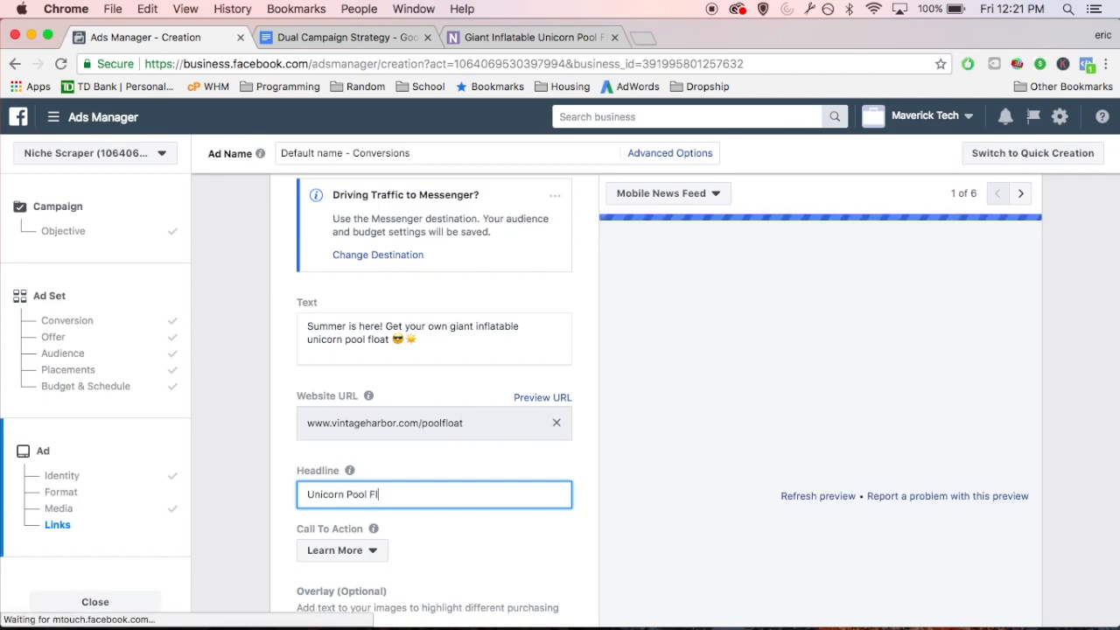
click(309, 496)
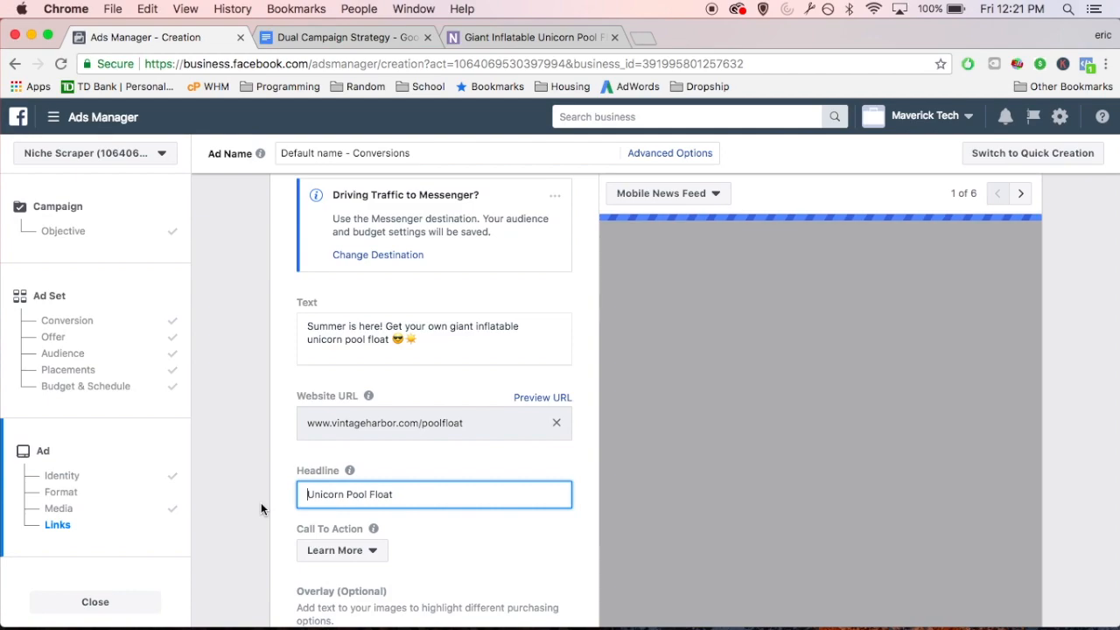
click(340, 529)
Change the ad's call to action to Shop Now
scroll(339, 525, down, 1)
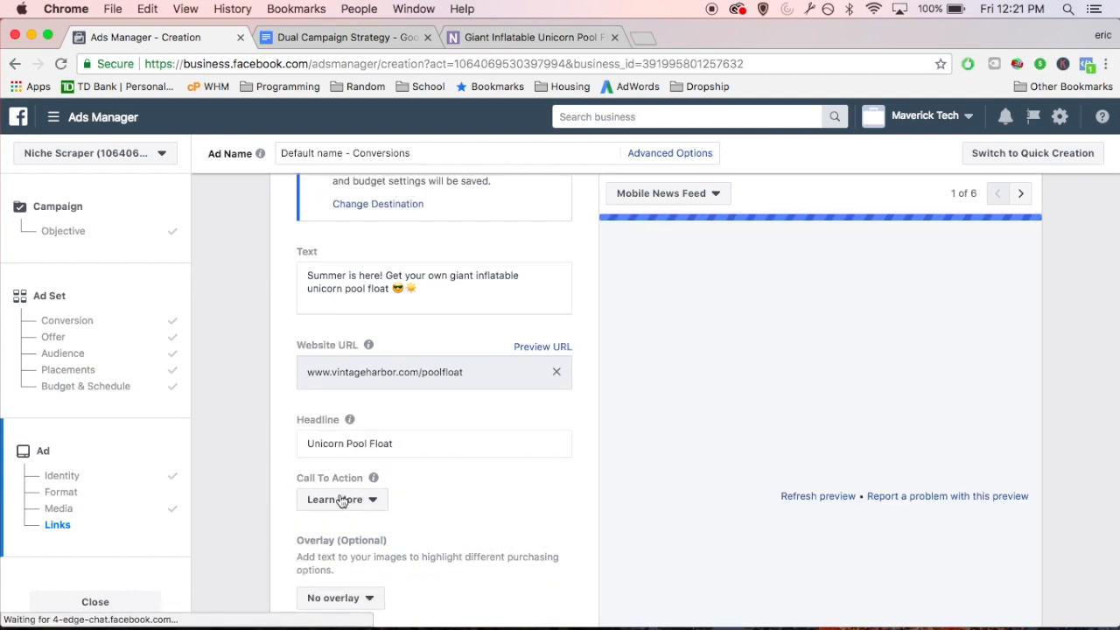
click(341, 499)
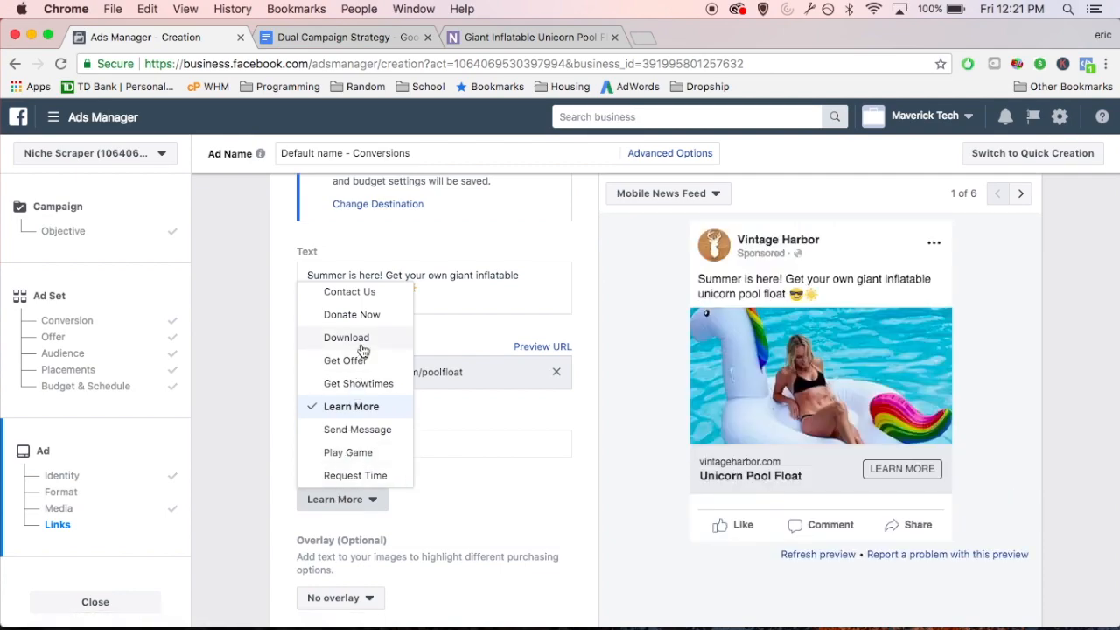
scroll(363, 350, up, 1)
scroll(363, 350, up, 6)
scroll(363, 350, up, 1)
click(354, 318)
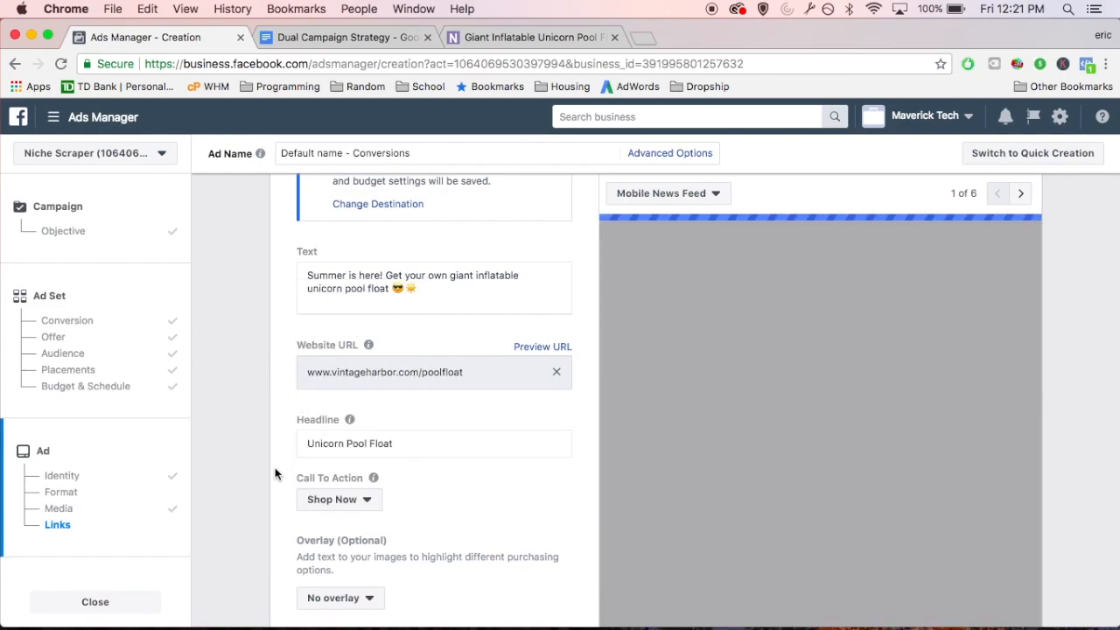
Enter "15% Off This Week" as the ad's News Feed link description
scroll(275, 473, down, 5)
scroll(275, 473, down, 2)
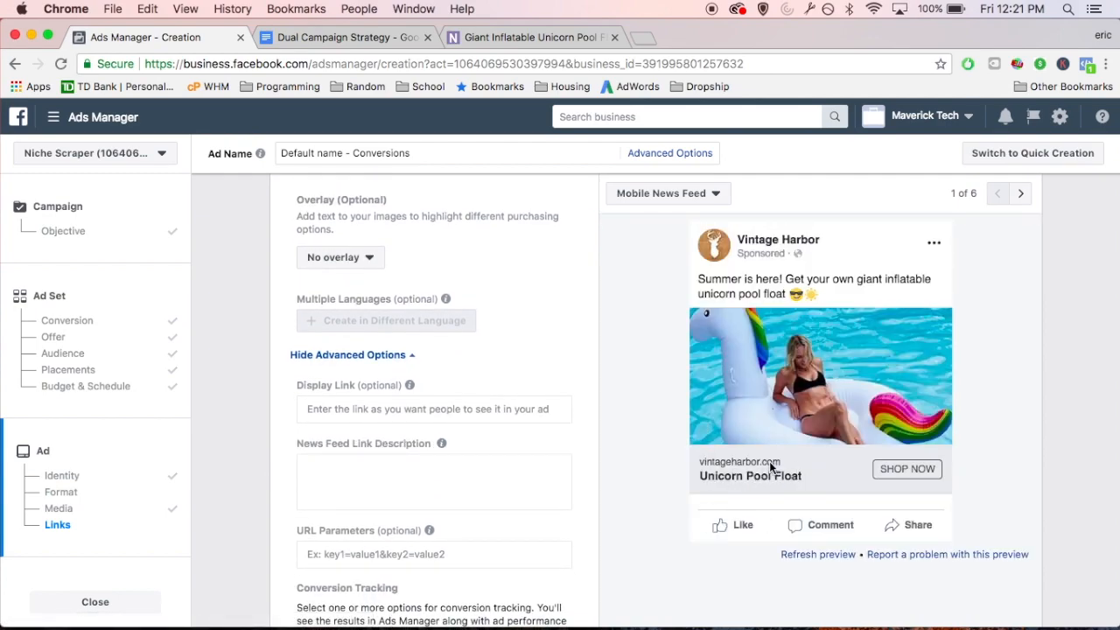
click(372, 485)
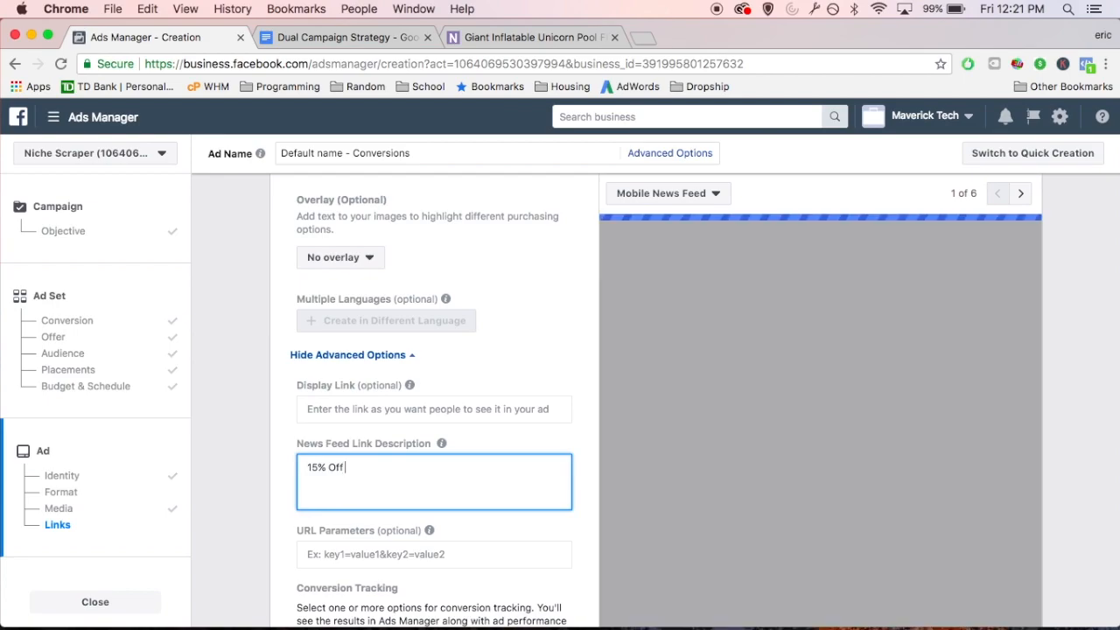
text(15% Off THis)
key(BackSpace)
key(BackSpace)
key(BackSpace)
text(his Week)
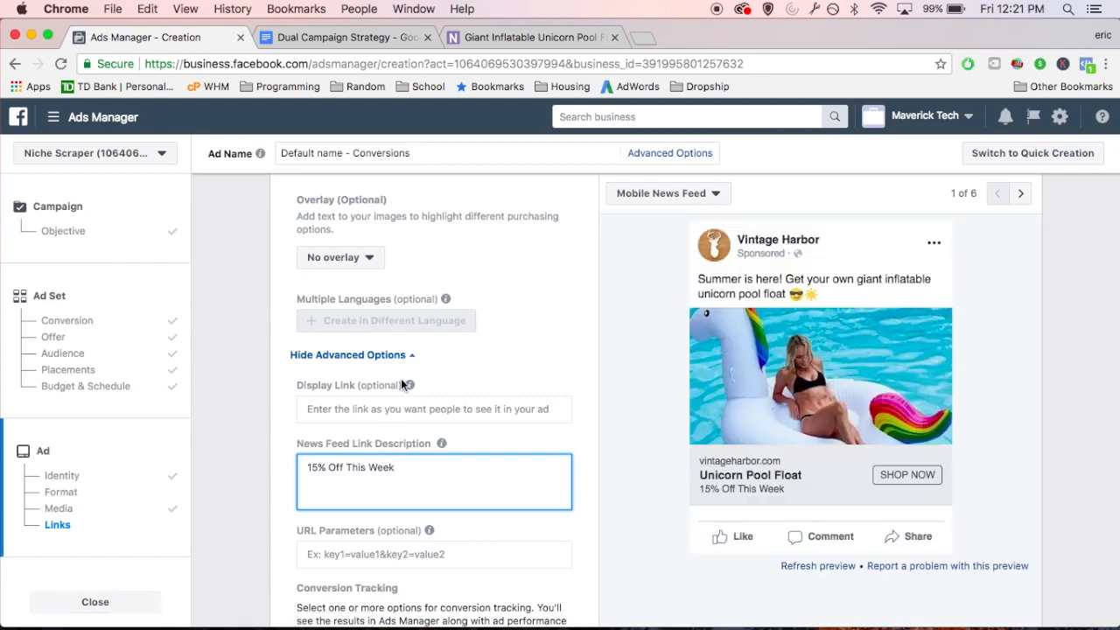
Add a rainbow emoji before the News Feed link description text and submit the finished ad for publishing
key(ctrl+super+space)
click(271, 229)
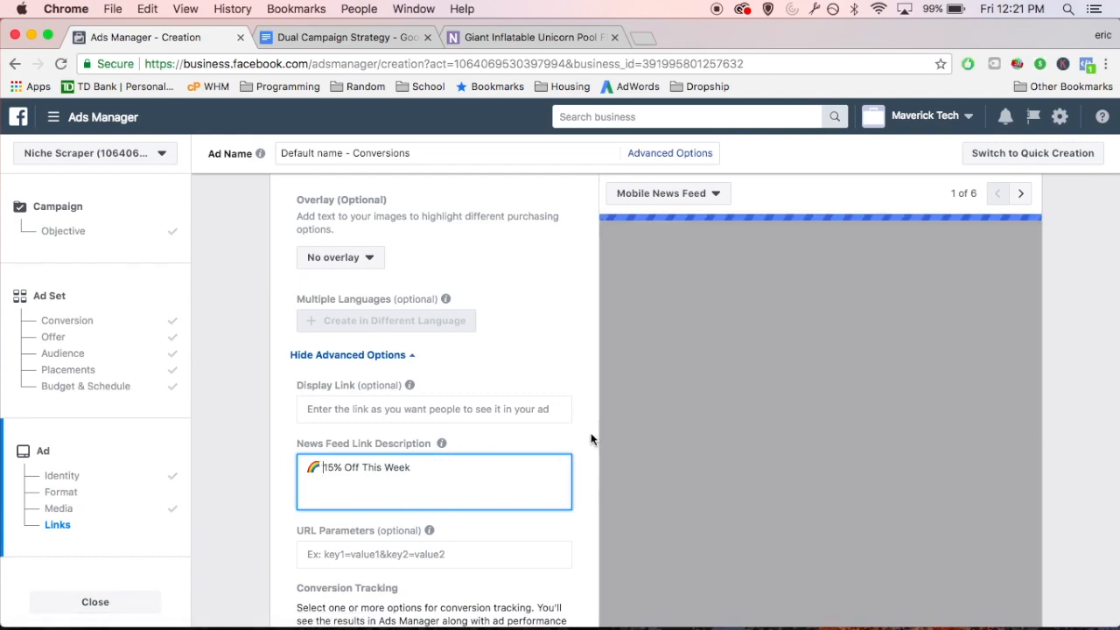
click(591, 438)
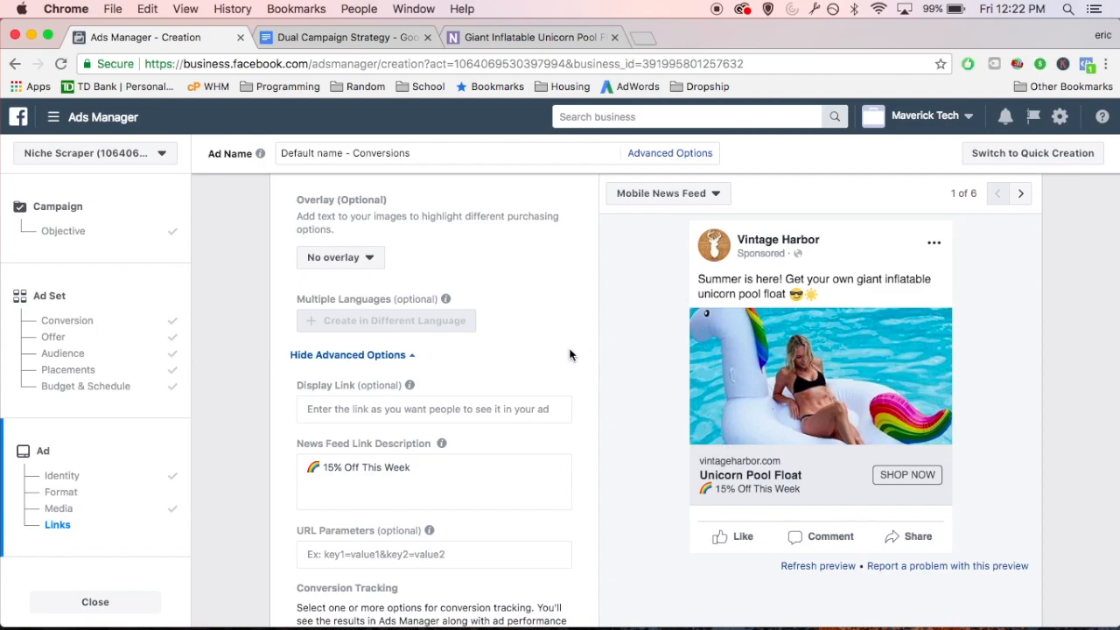
scroll(569, 354, down, 10)
click(1011, 522)
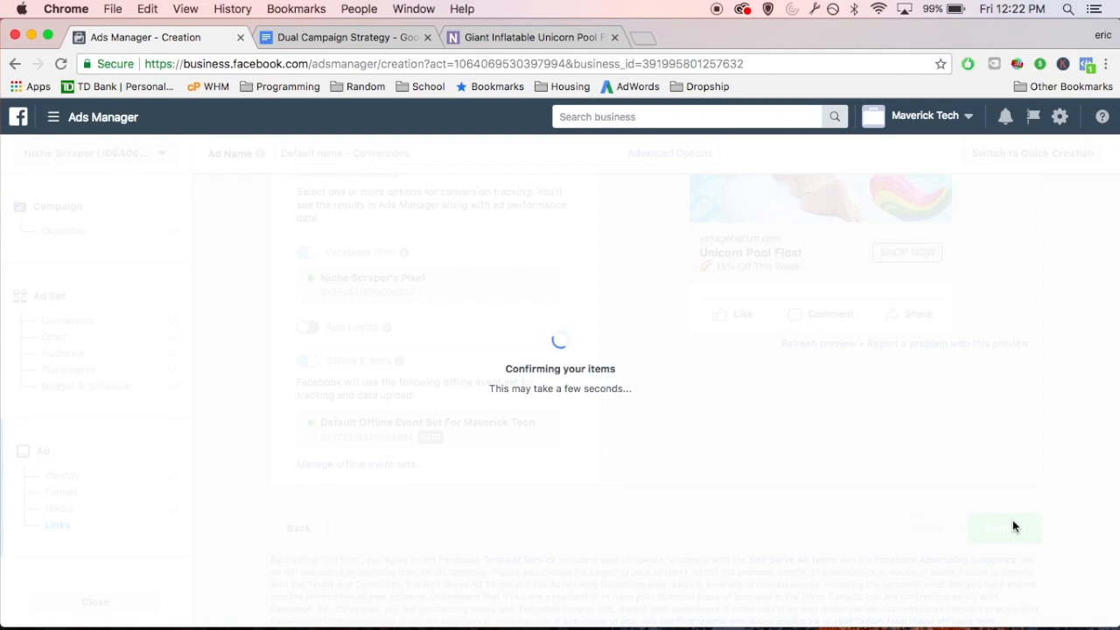
Review the Conversion Campaign and Engagement Campaign sections in the Dual Campaign Strategy document
click(328, 37)
drag(336, 301, 592, 380)
click(593, 380)
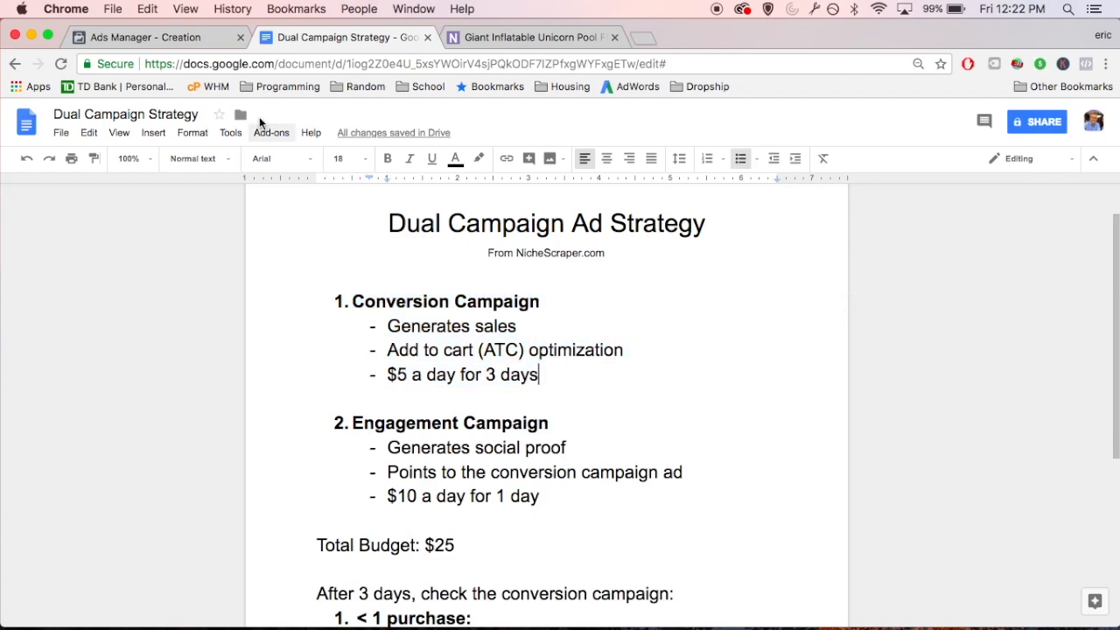
click(197, 43)
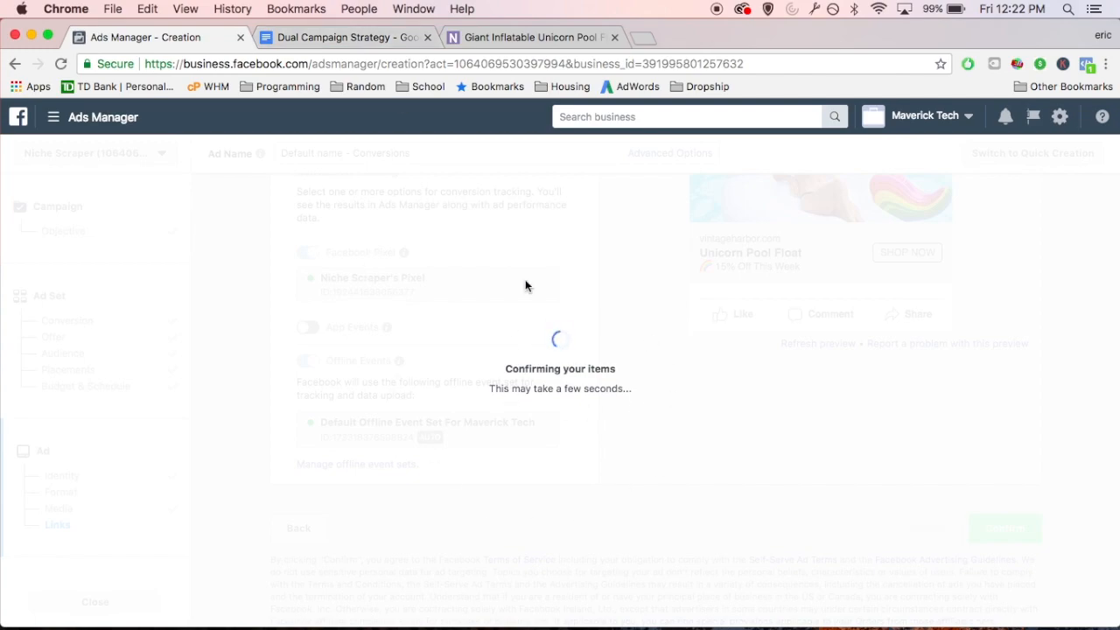
click(368, 38)
click(402, 400)
drag(353, 423, 564, 429)
click(550, 422)
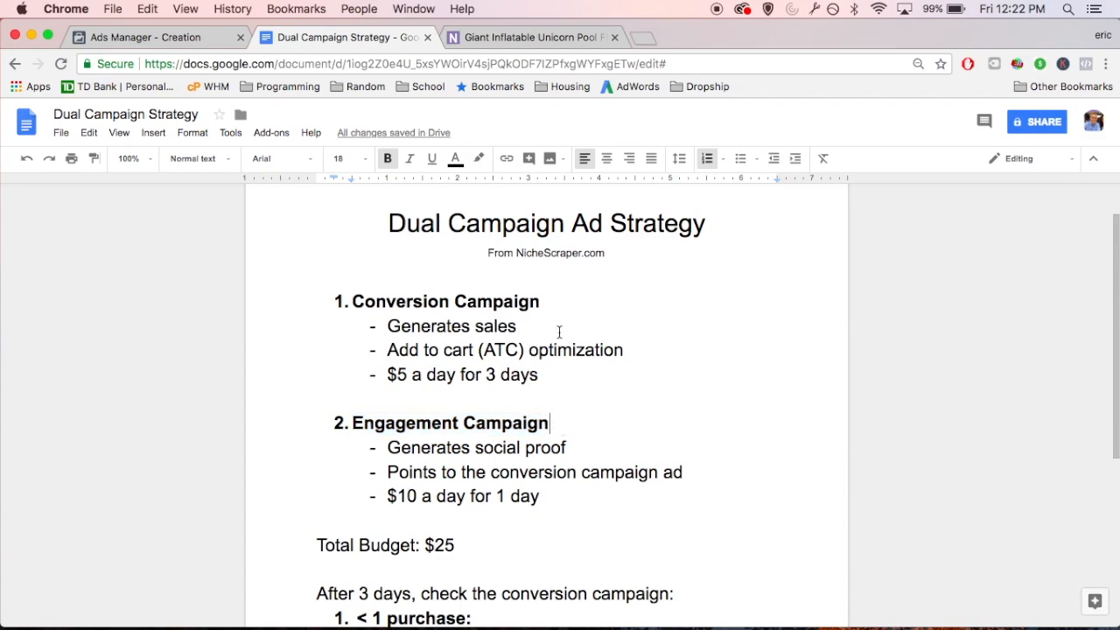
drag(544, 303, 350, 287)
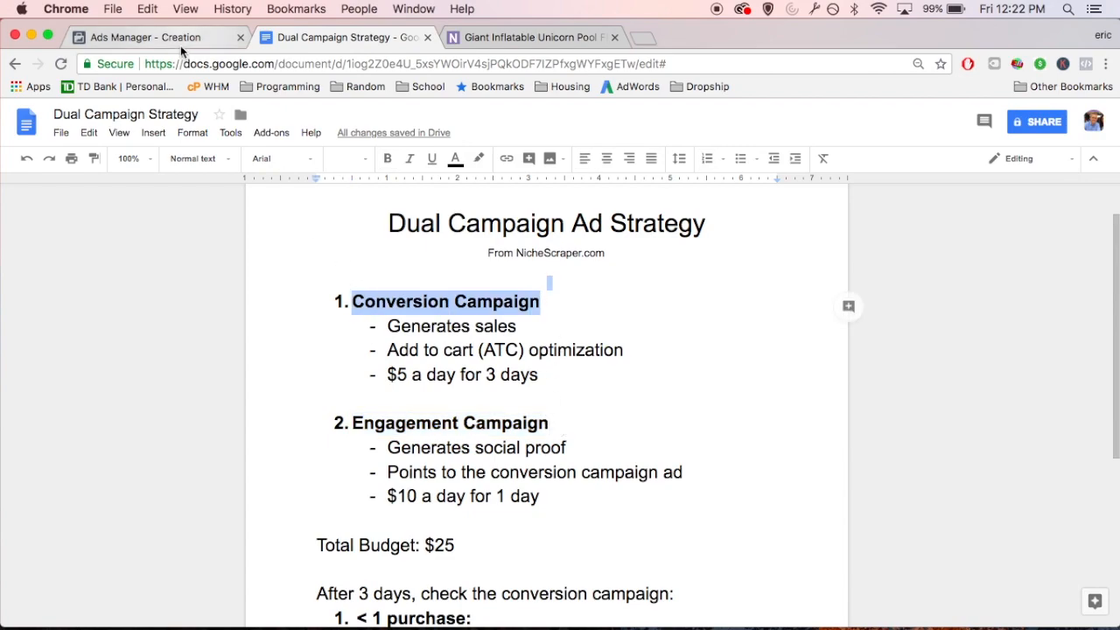
Return to Ads Manager and open the Pool Float Conversions campaign's ad for editing
click(180, 45)
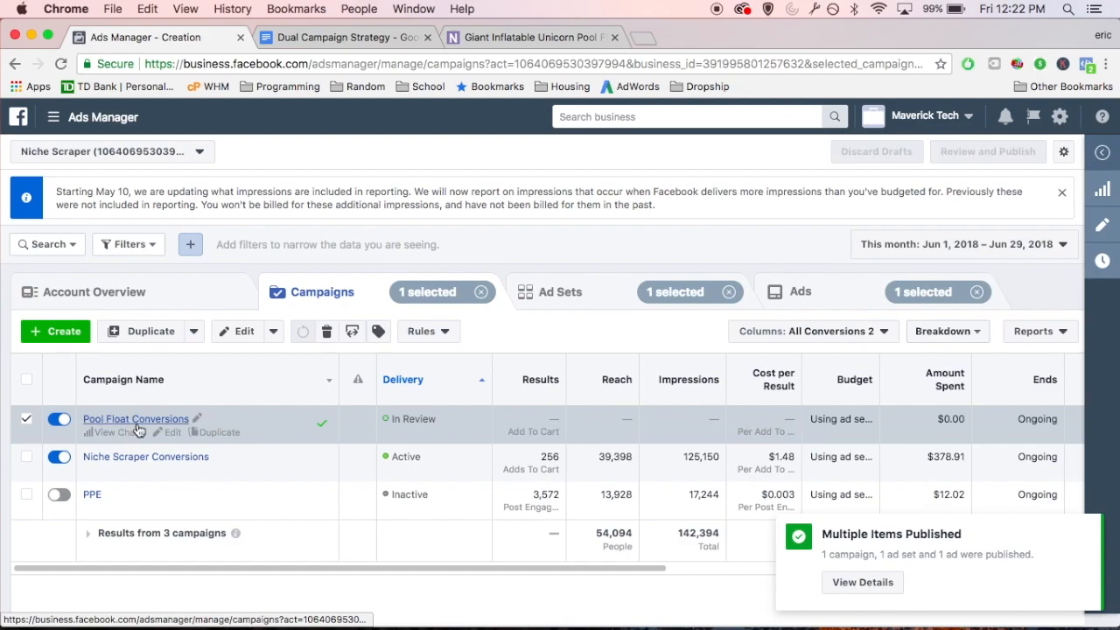
click(142, 421)
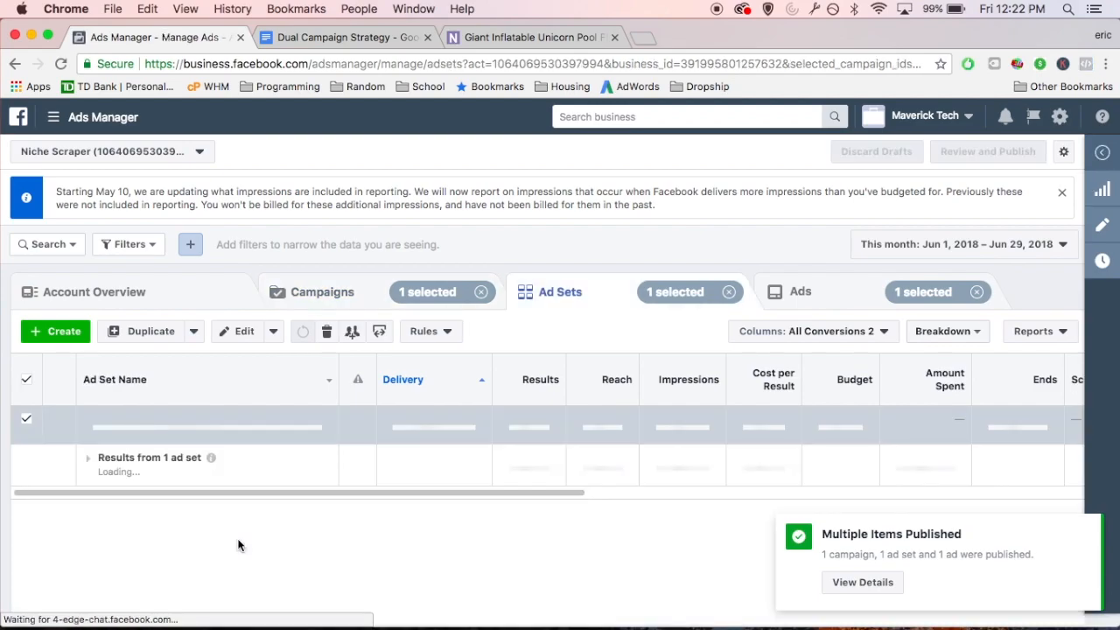
click(106, 421)
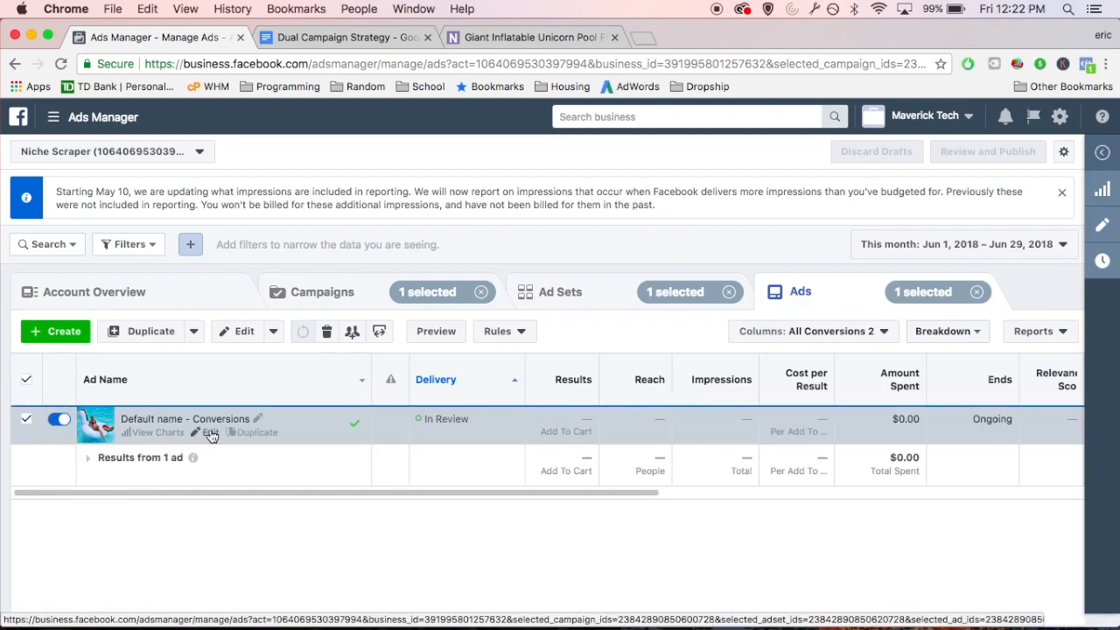
click(211, 433)
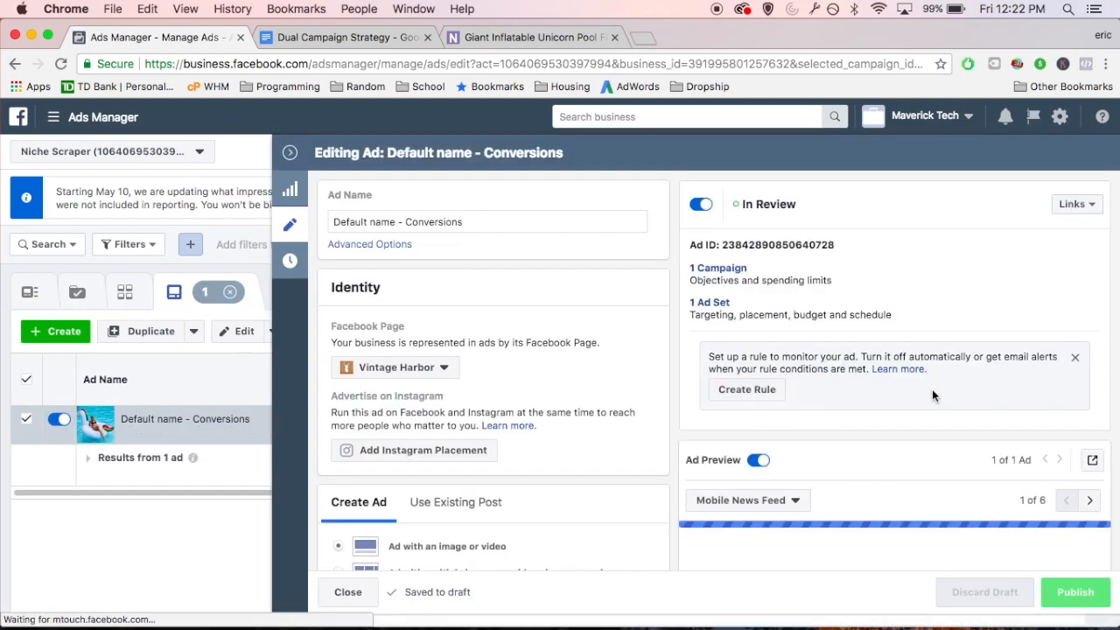
Open the ad as a Facebook post with comments from its preview
scroll(932, 388, down, 4)
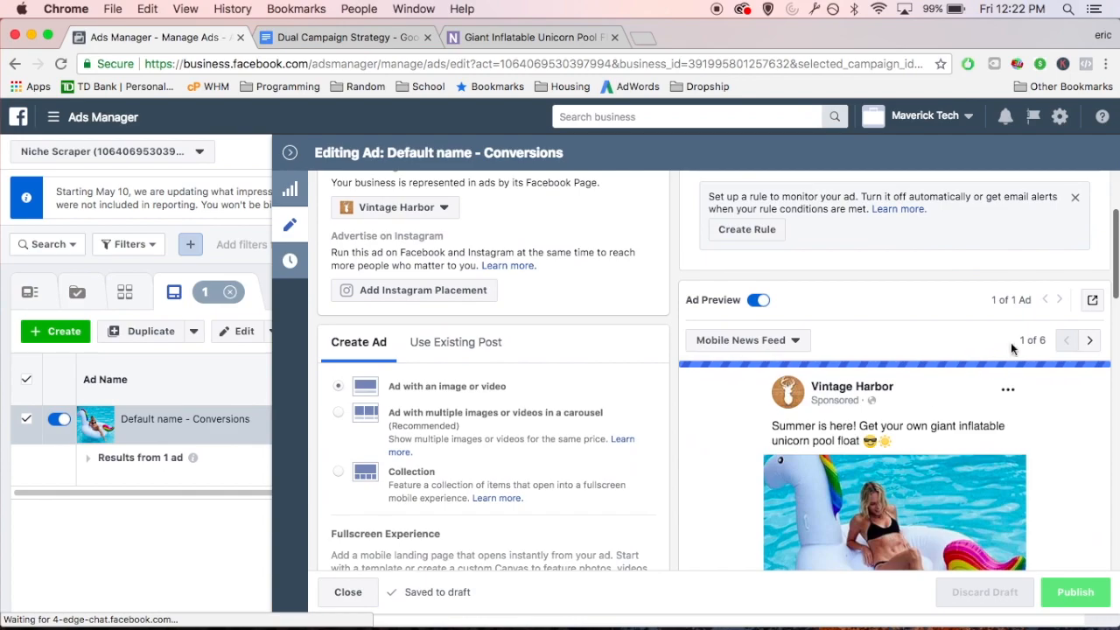
click(1094, 300)
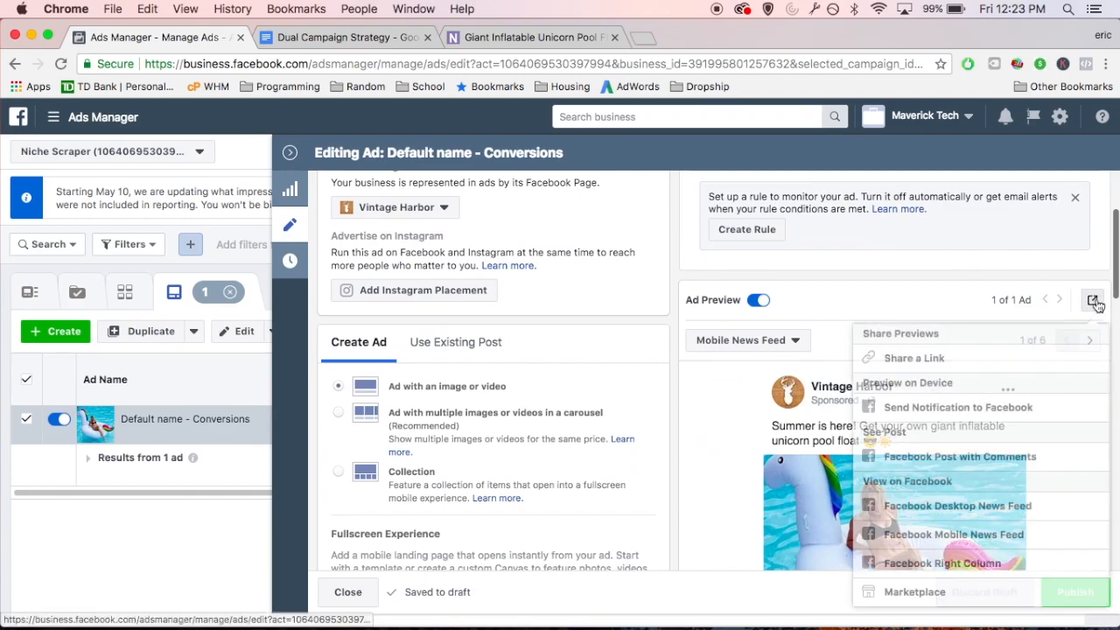
click(980, 458)
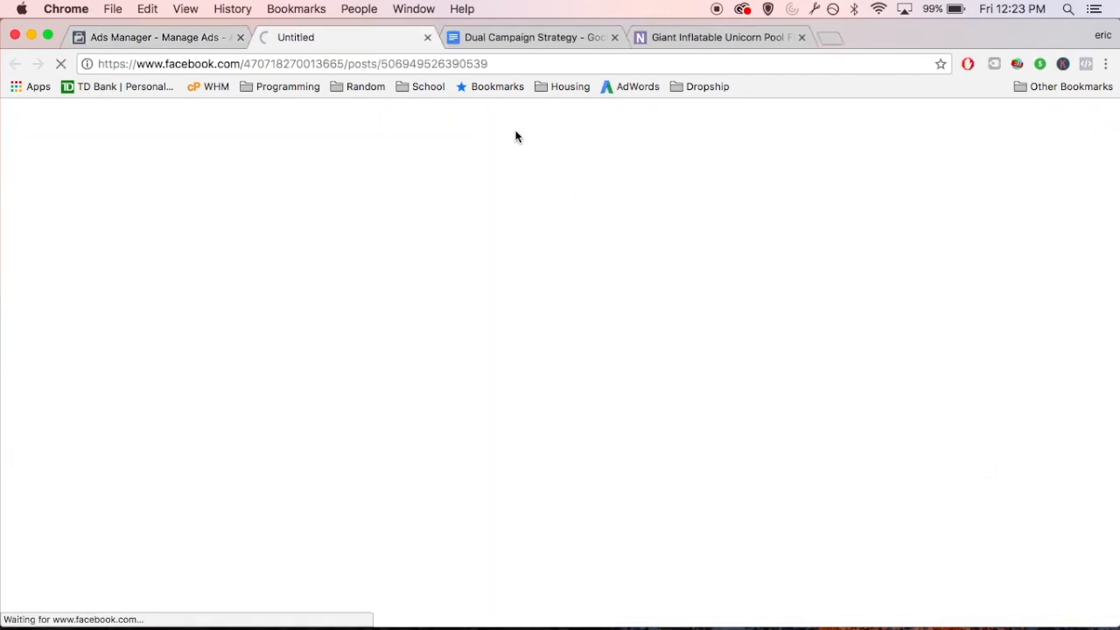
Examine the published post's web address and post ID, and its like, comment and share options
click(400, 64)
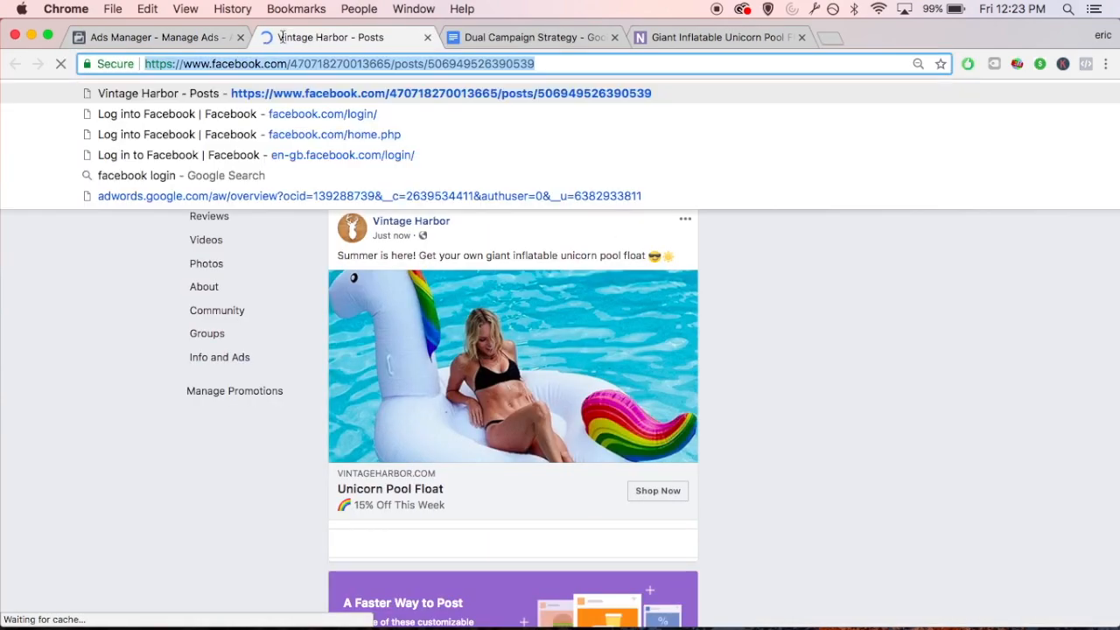
click(455, 64)
click(143, 457)
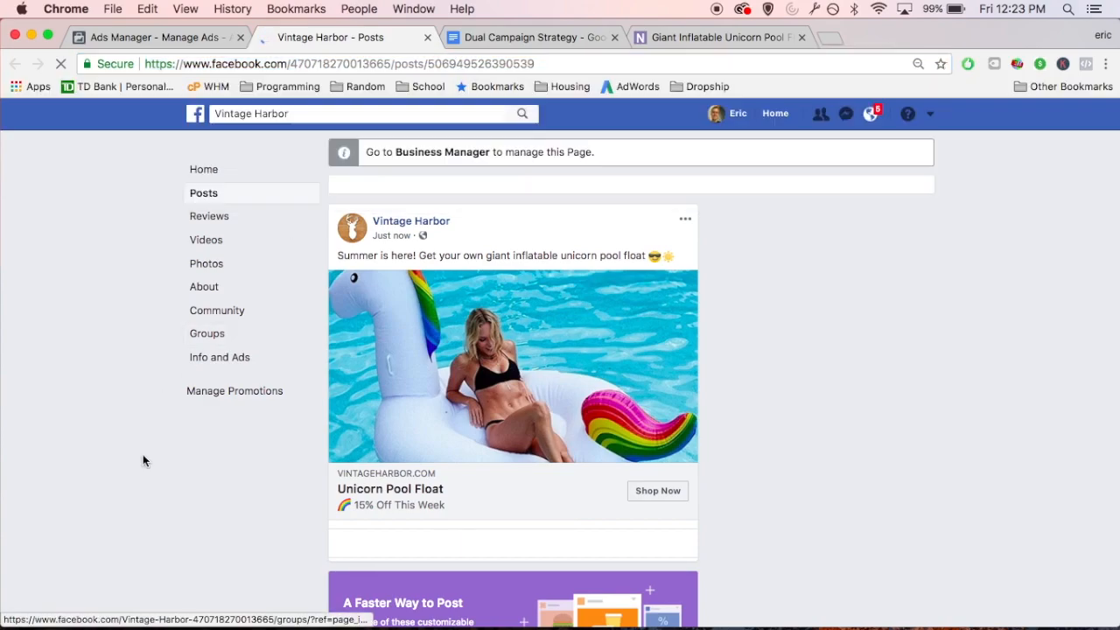
double_click(482, 65)
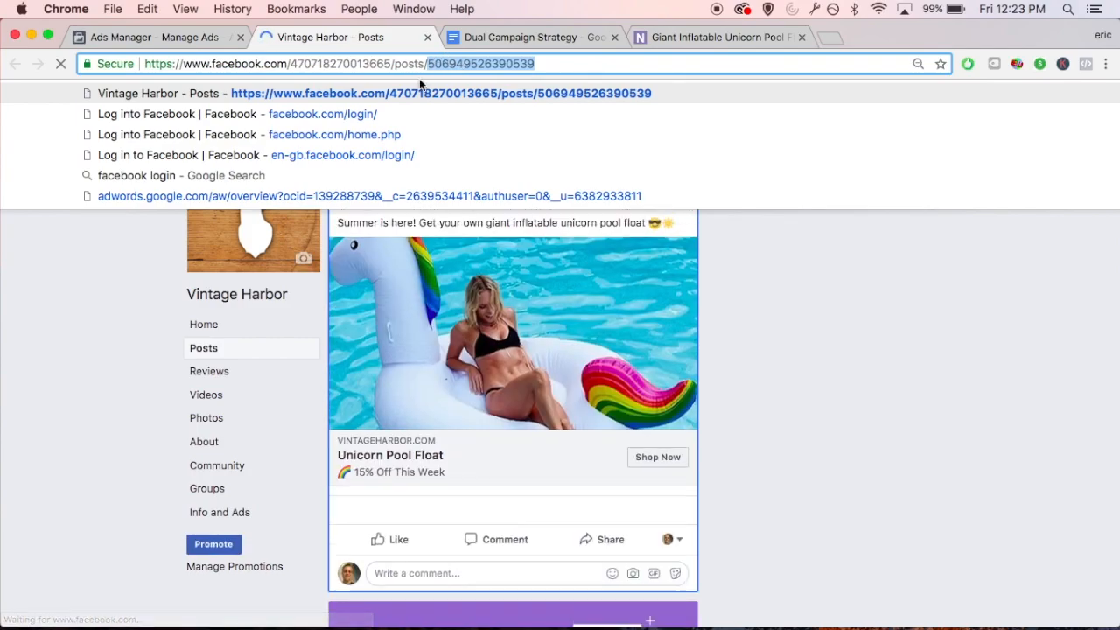
click(791, 345)
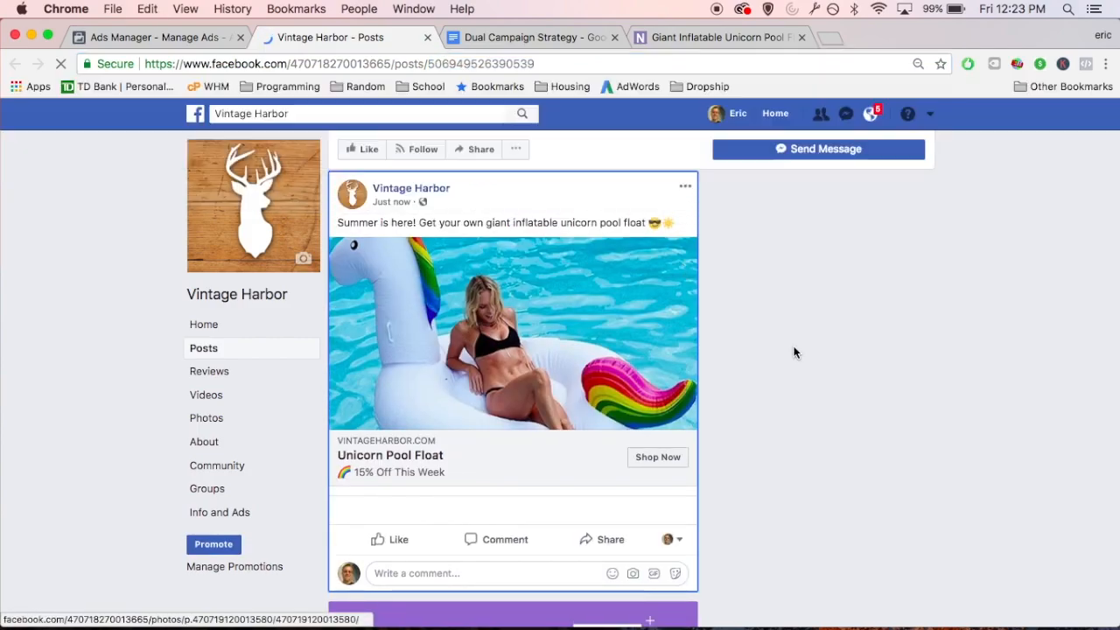
scroll(975, 369, down, 2)
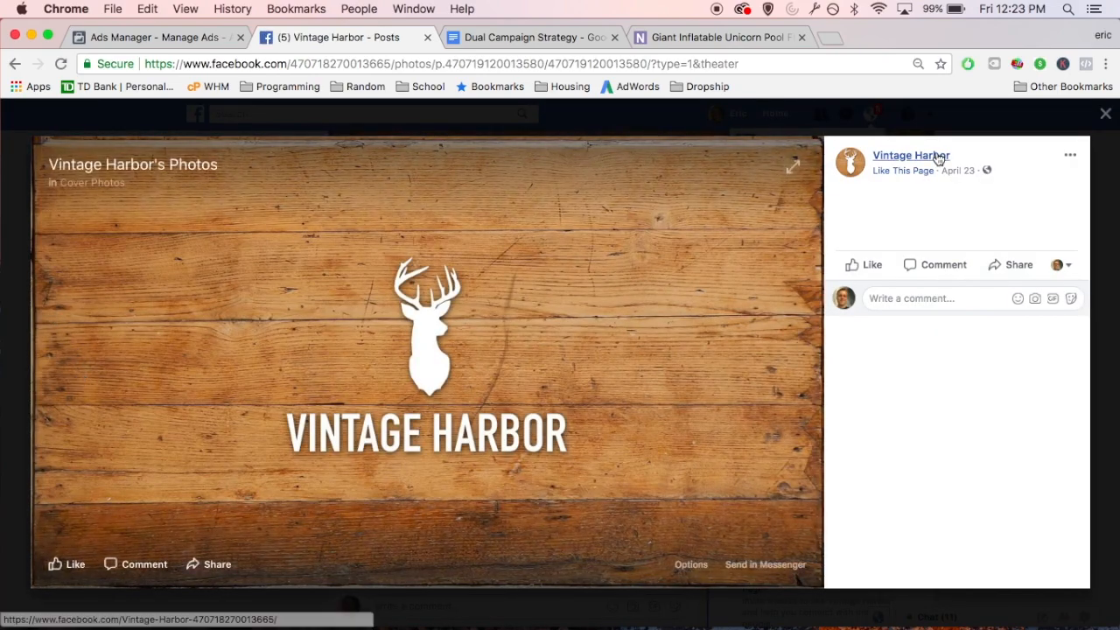
click(1105, 114)
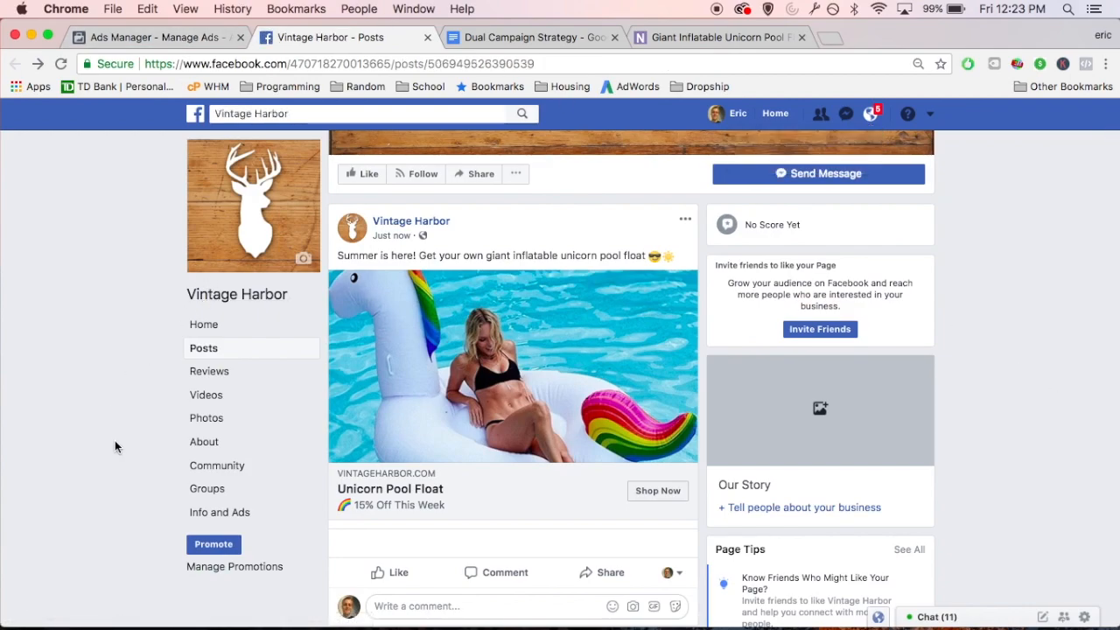
scroll(120, 478, down, 1)
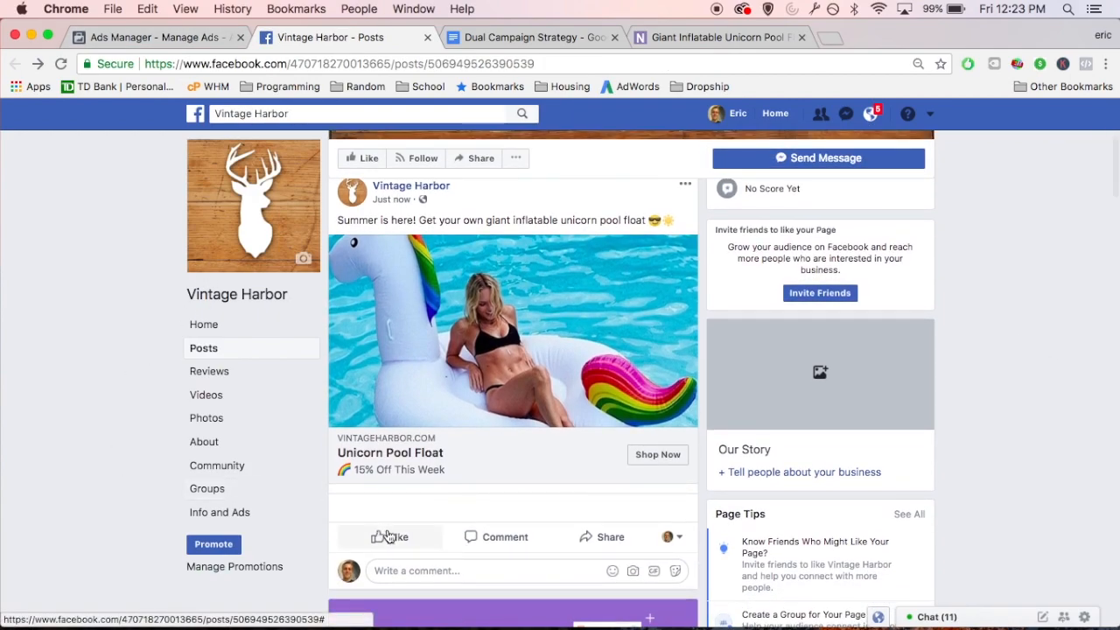
mouse_move(389, 537)
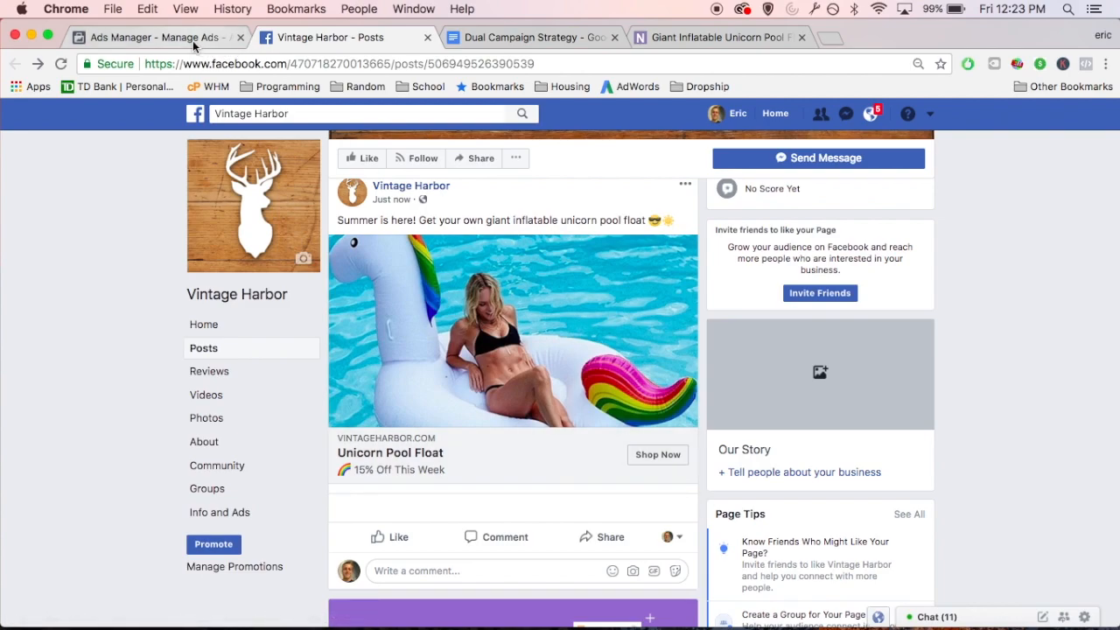
Close the ad editor in Ads Manager and start a new campaign with the Engagement objective
click(148, 36)
click(347, 592)
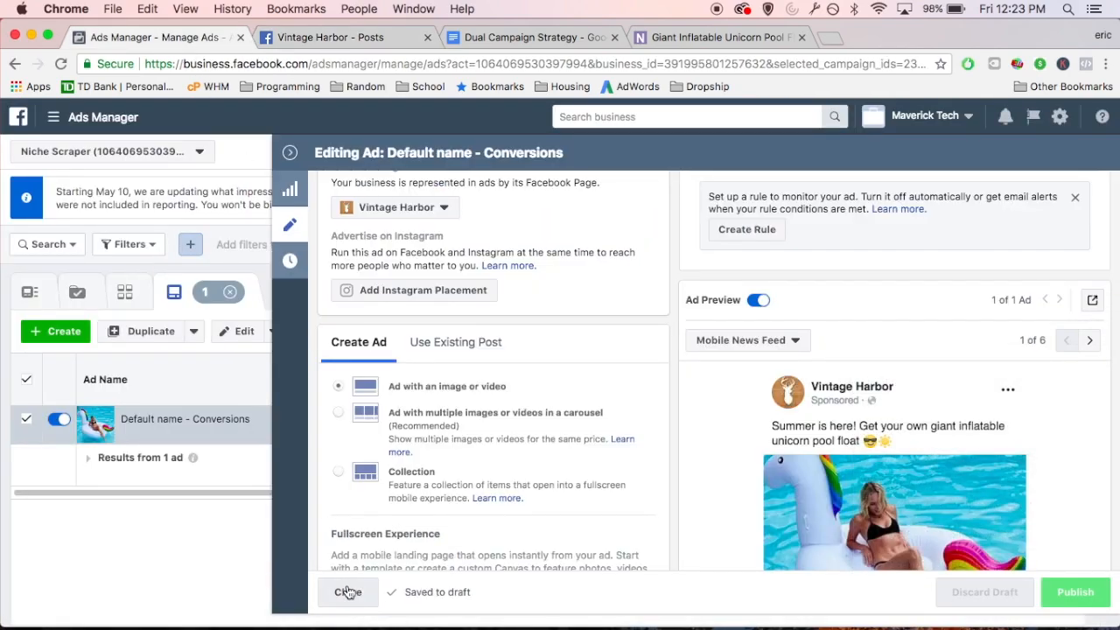
click(322, 293)
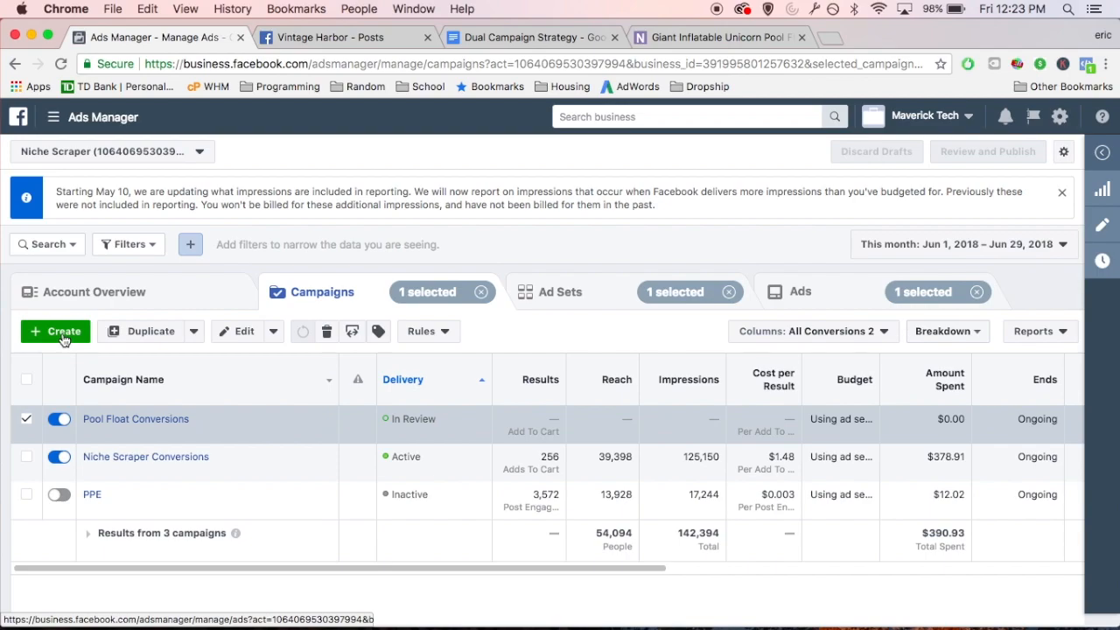
click(63, 336)
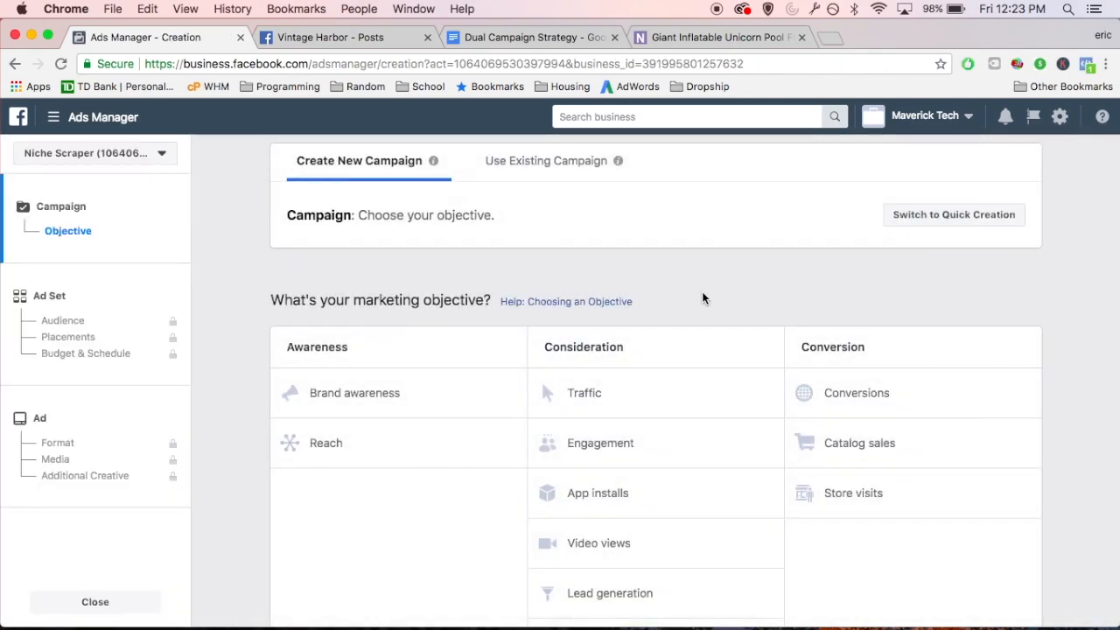
scroll(701, 298, down, 1)
click(615, 398)
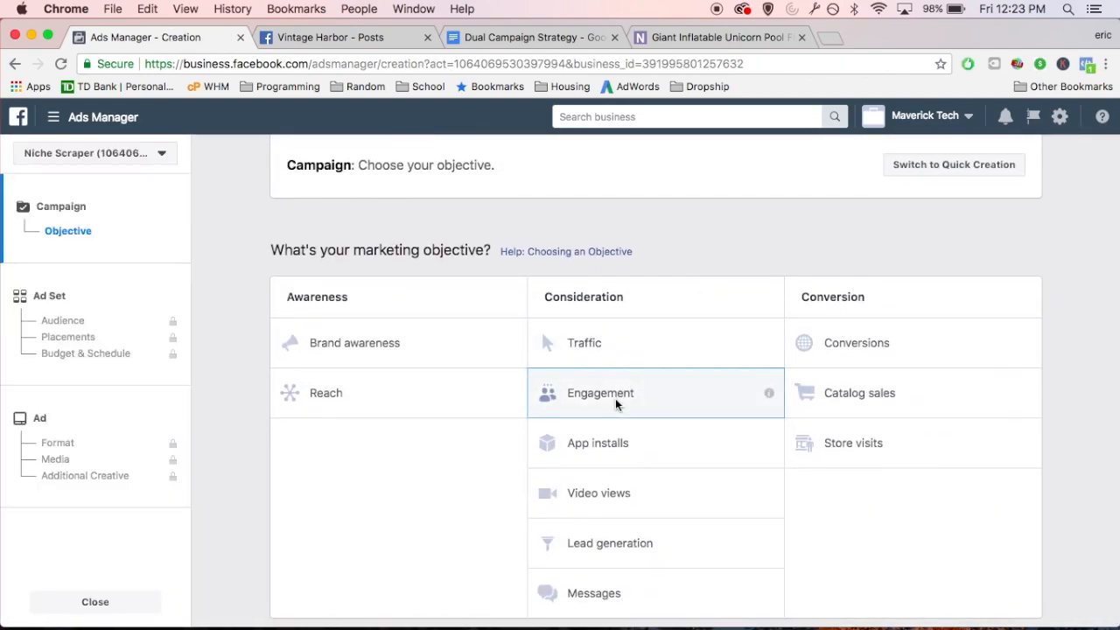
Name the post engagement campaign "Pool Float Engagement" and continue to its ad set
click(624, 537)
text(Pool Floa)
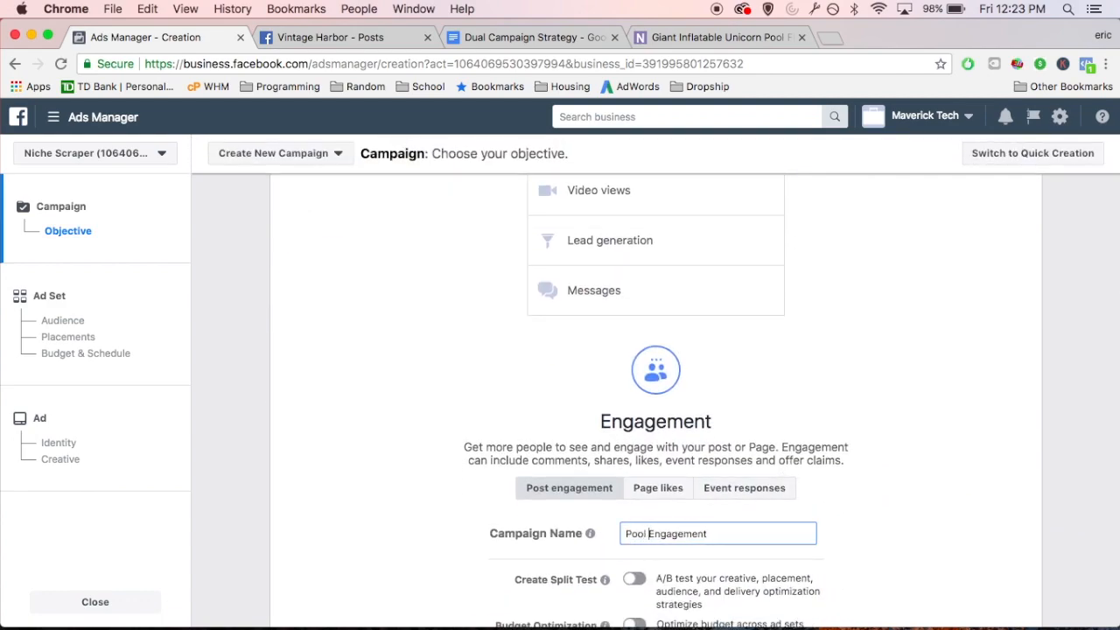
text(t)
click(882, 472)
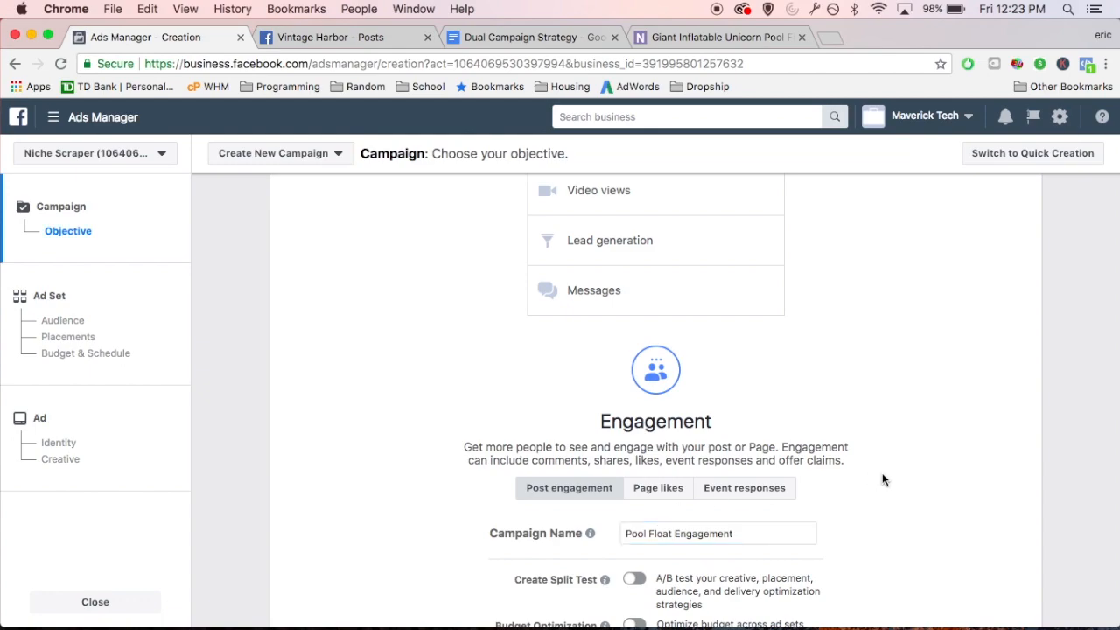
scroll(882, 472, down, 4)
click(658, 487)
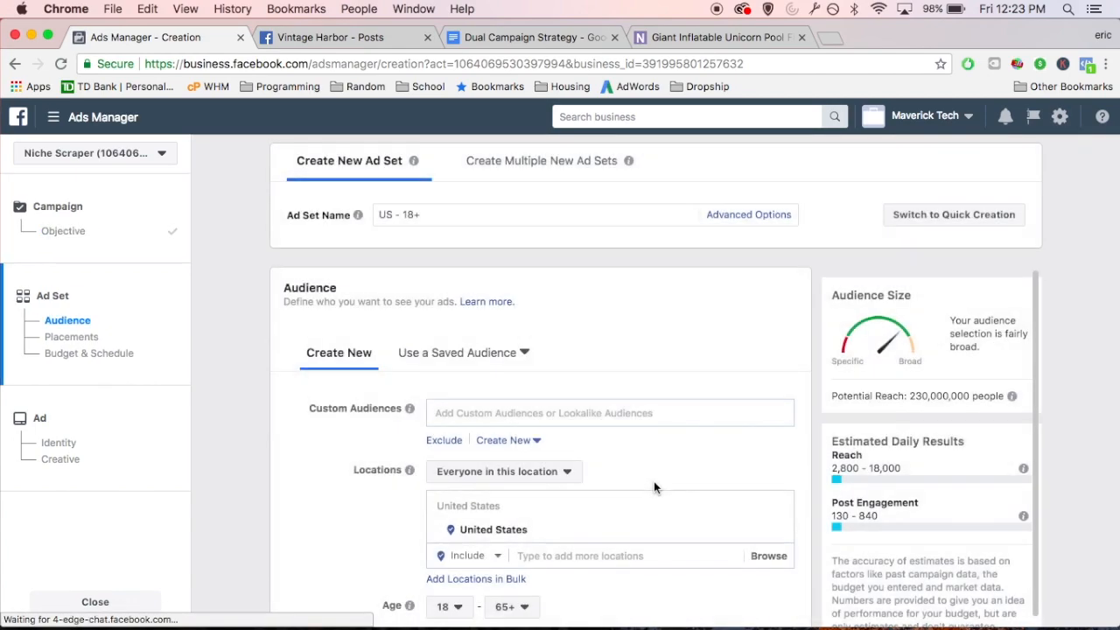
Place the unicorn pool float product page's tab beside Ads Manager and check its audience targeting before returning to the ad set
scroll(464, 407, down, 3)
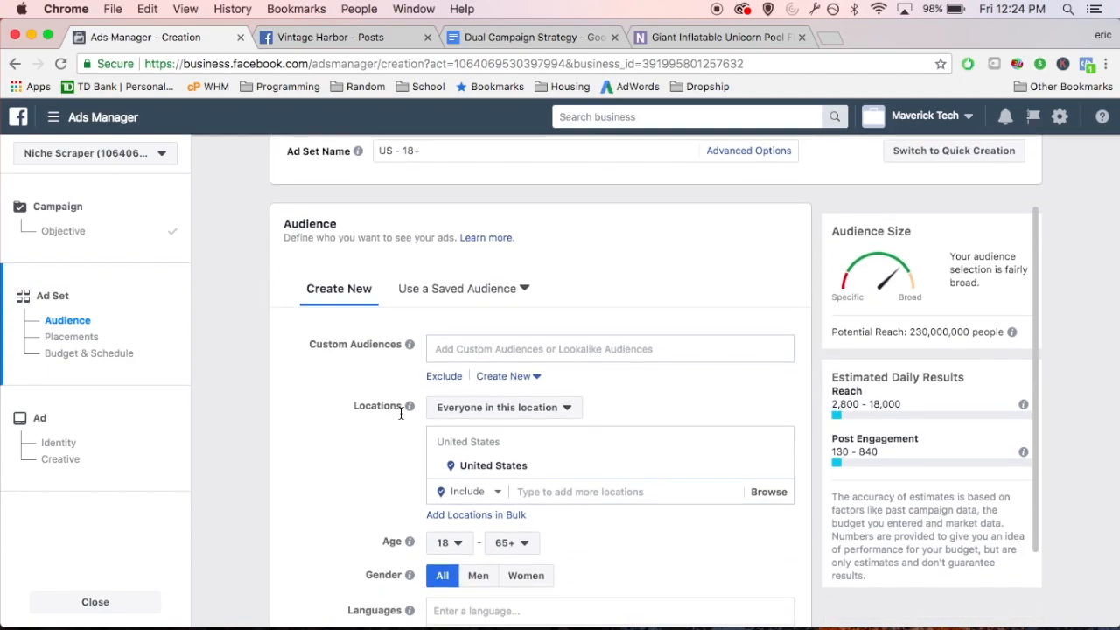
drag(717, 37, 337, 8)
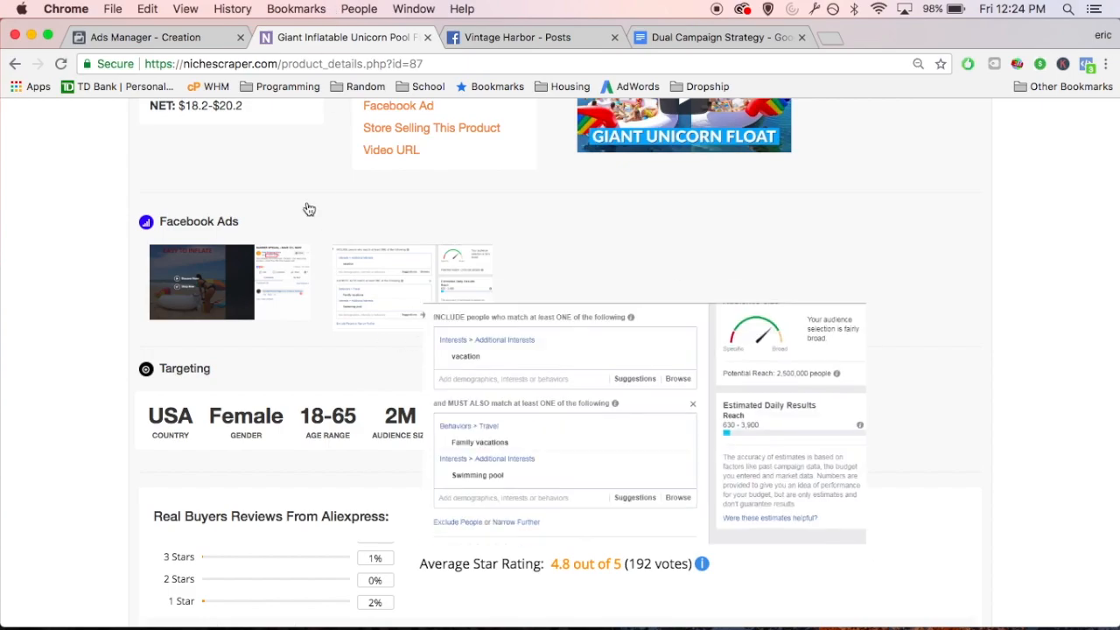
click(145, 36)
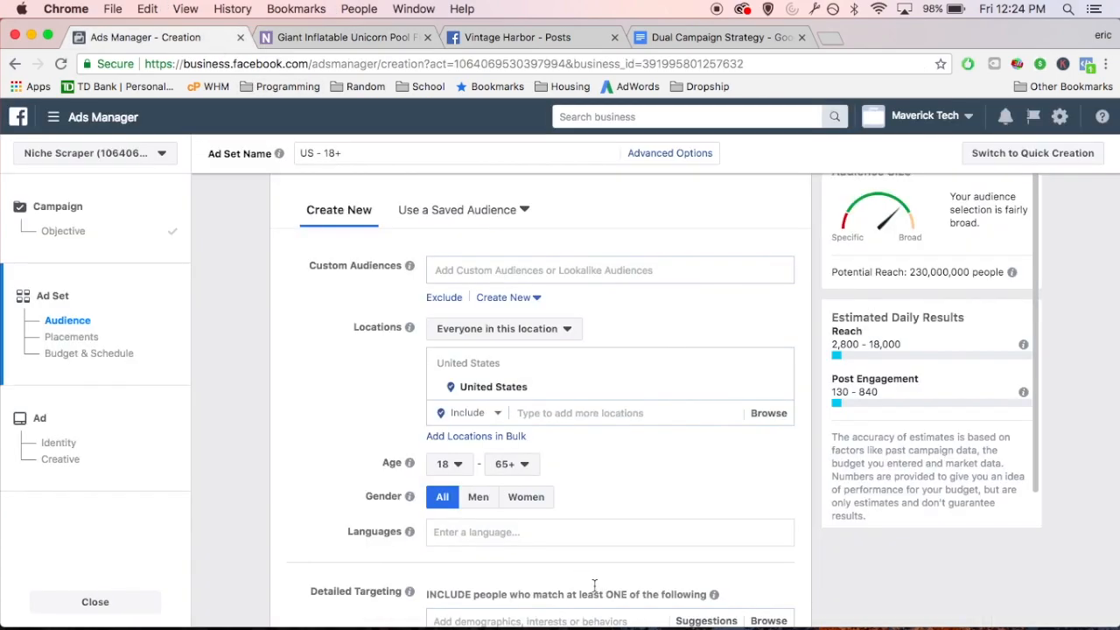
Restrict the ad set's audience to women and add "vacation" as a detailed targeting interest
scroll(328, 537, down, 5)
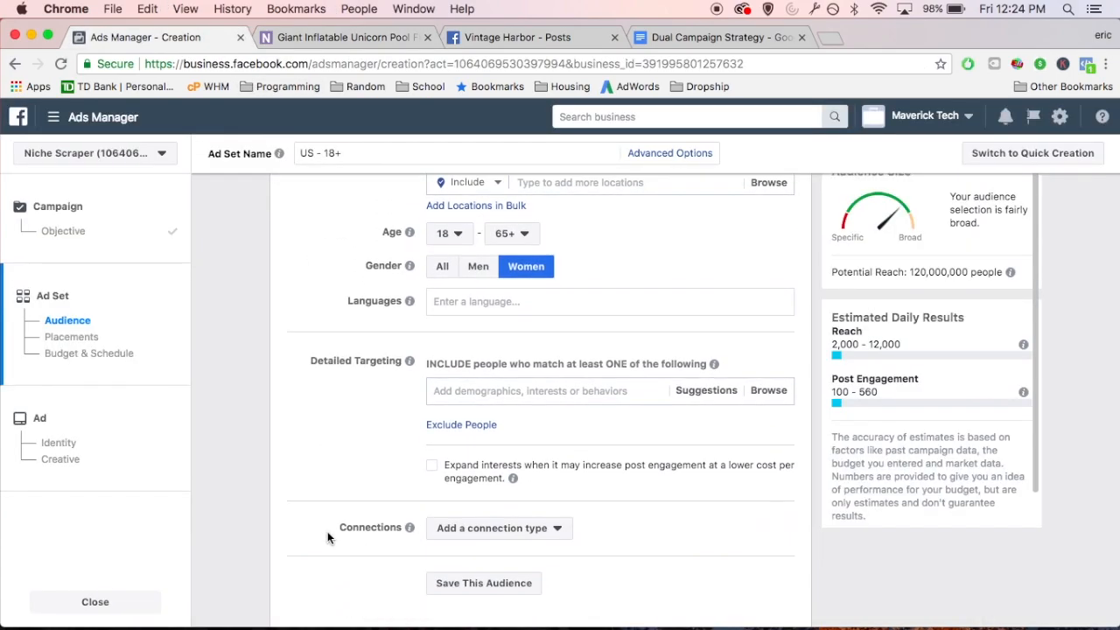
text(vacation)
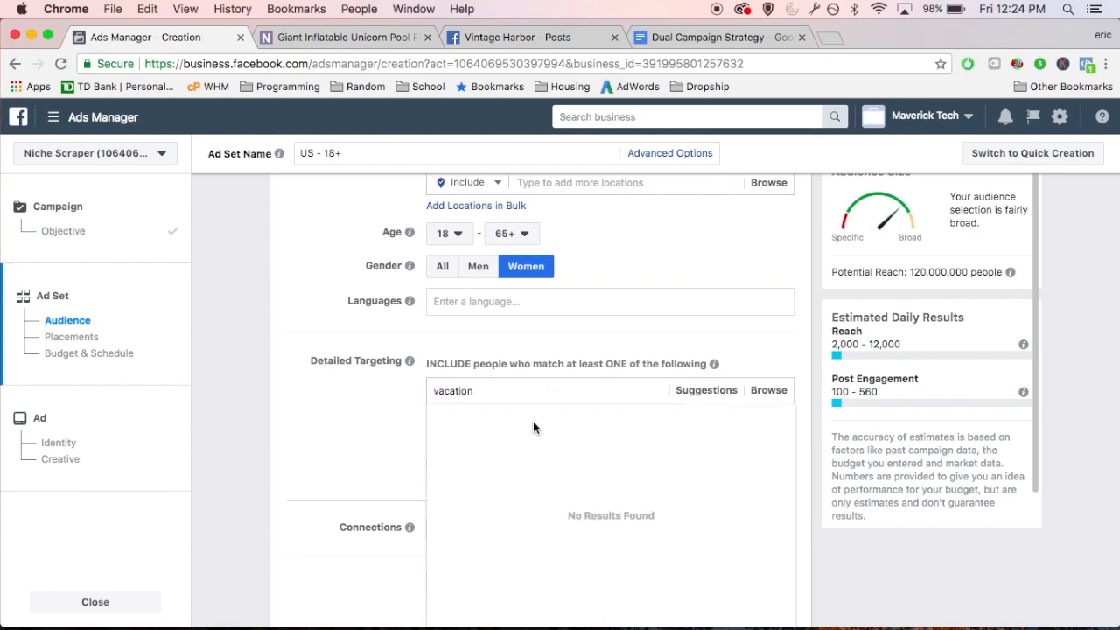
click(490, 418)
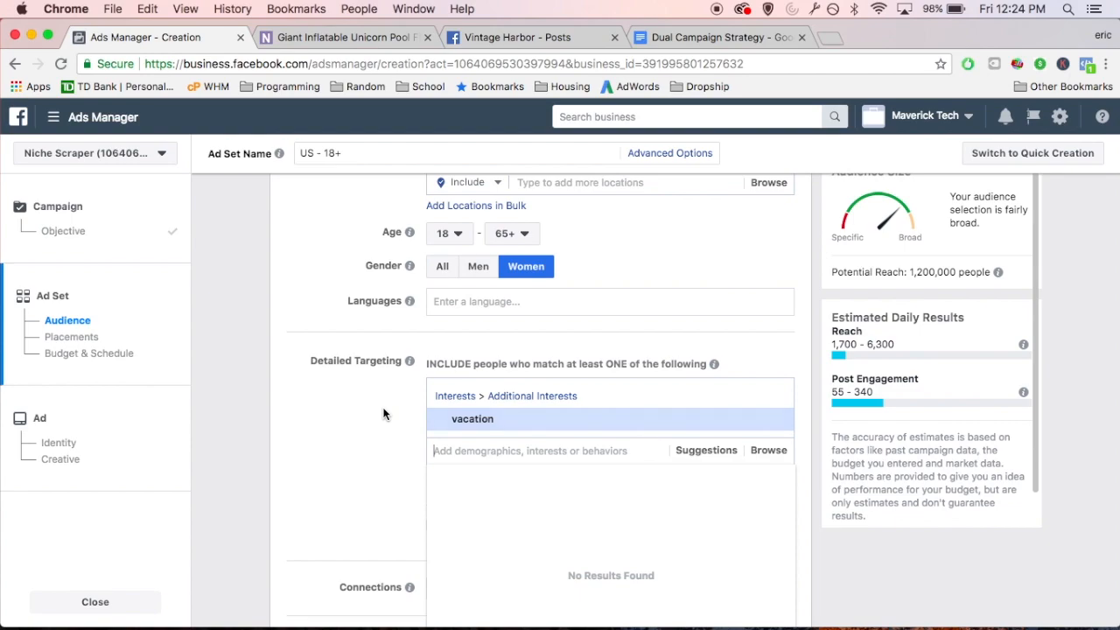
Narrow the audience to people who must also match the Family Vacations or Swimming pool interest
click(551, 555)
click(489, 511)
text(family vacations)
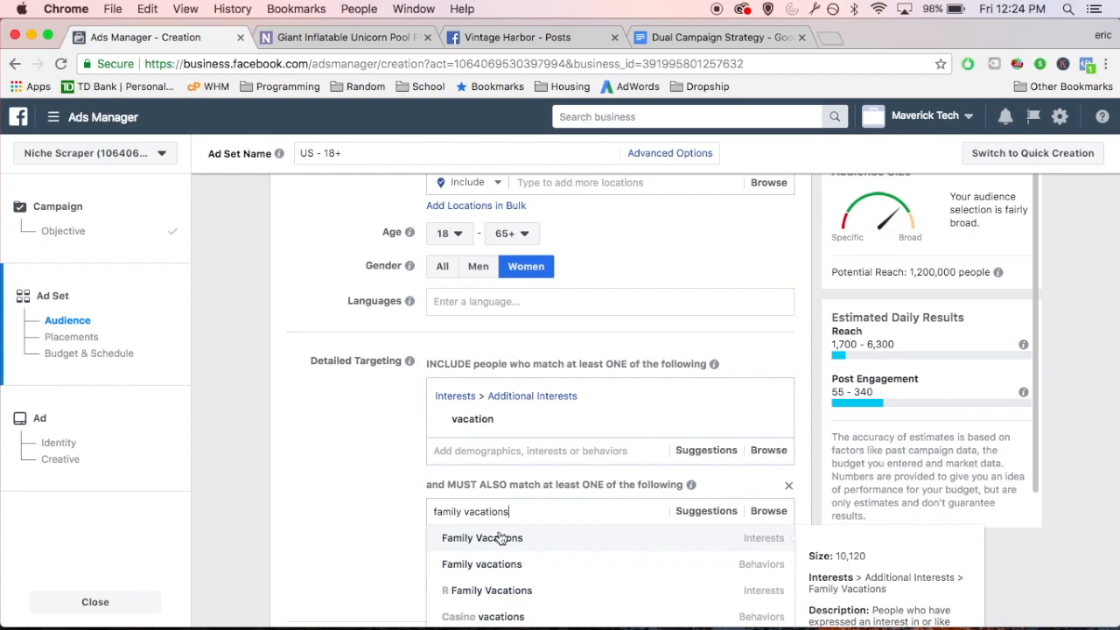
click(500, 536)
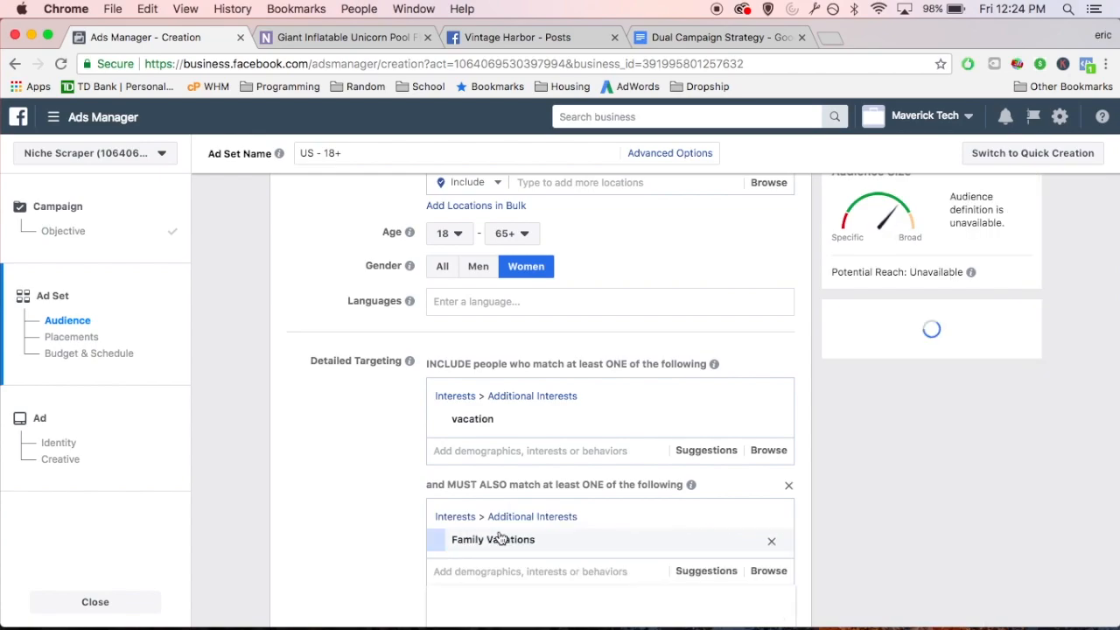
key(ctrl+Tab)
key(ctrl+shift+Tab)
text(s)
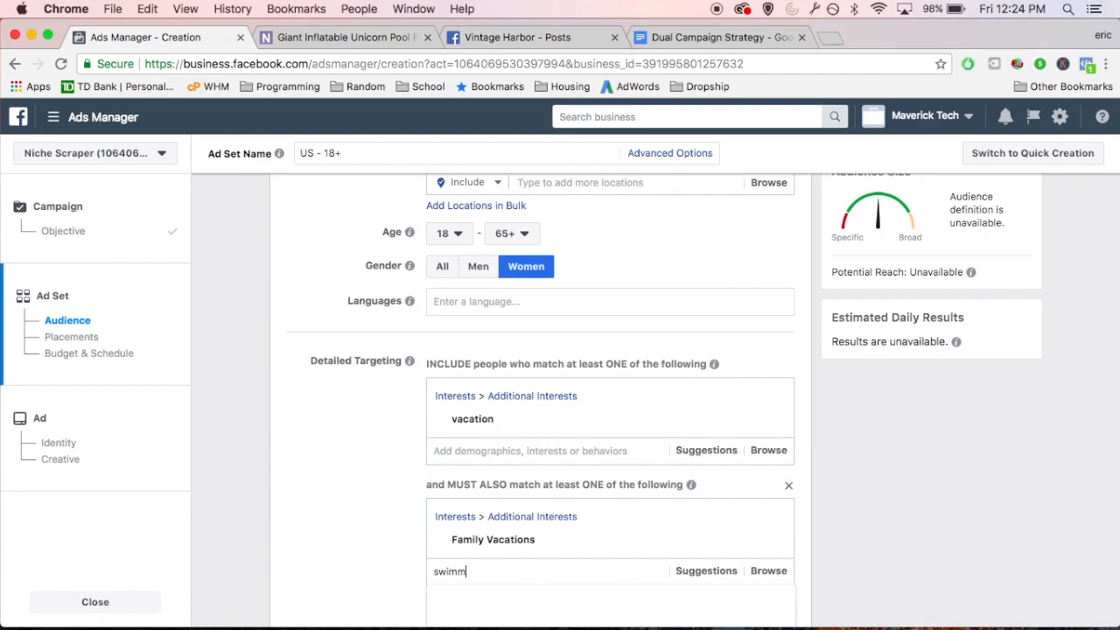
text(wimming pool)
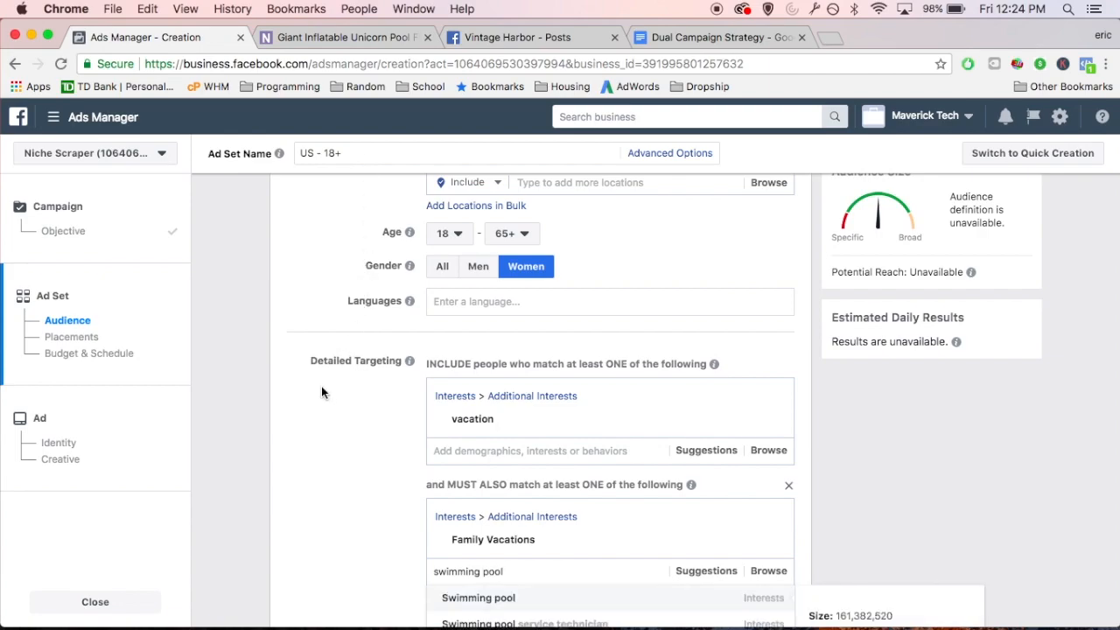
key(Return)
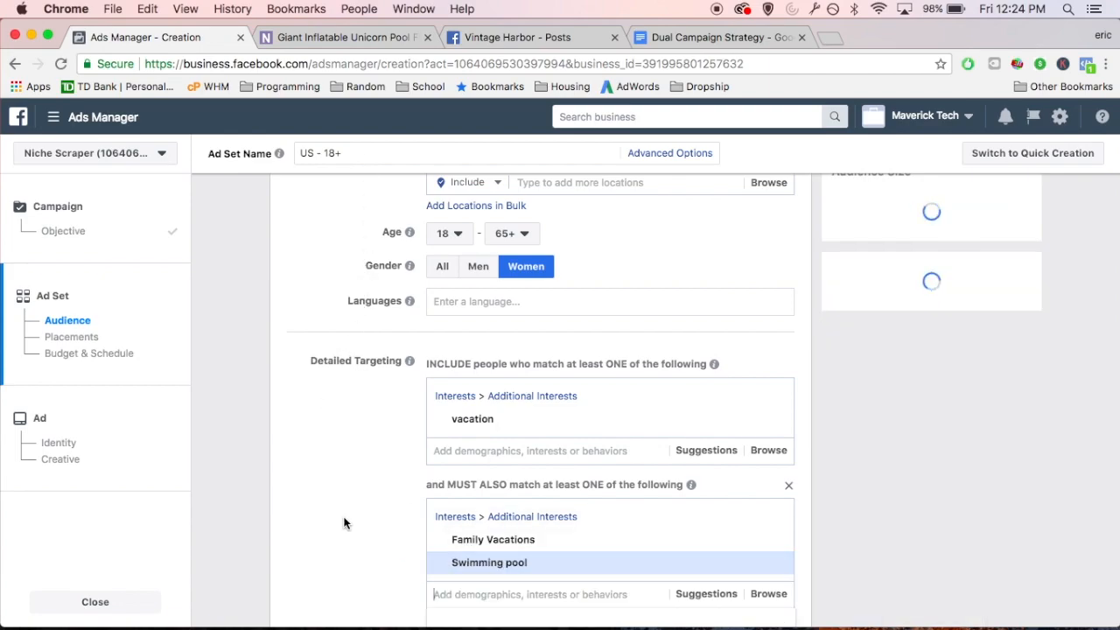
Switch to edited placements and exclude Instagram and Audience Network
scroll(344, 519, down, 5)
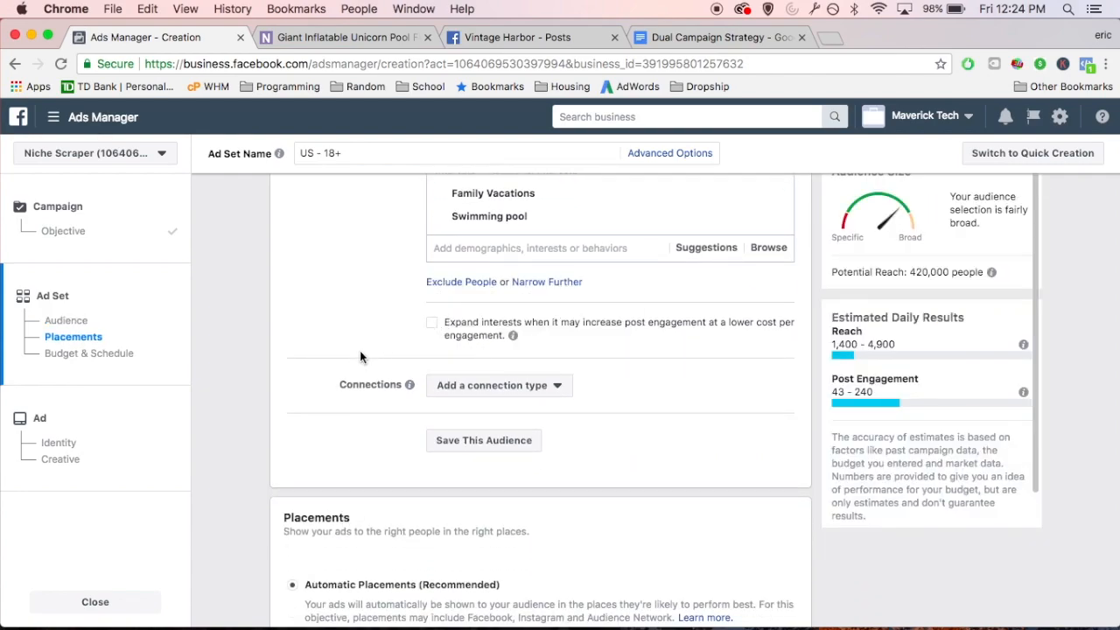
scroll(359, 350, down, 4)
click(292, 471)
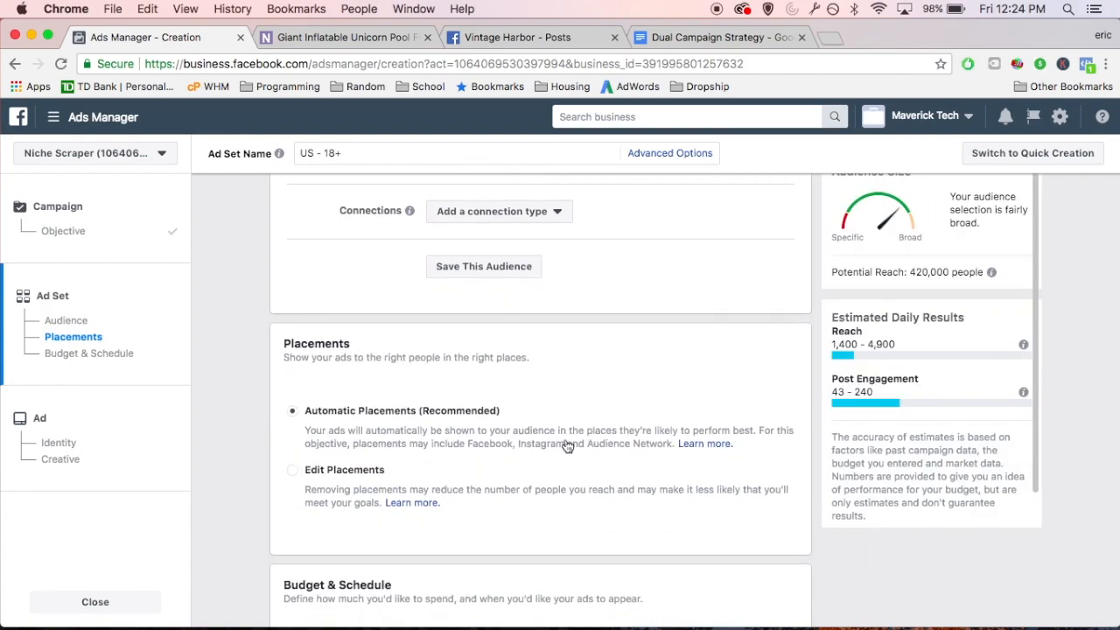
scroll(565, 438, down, 4)
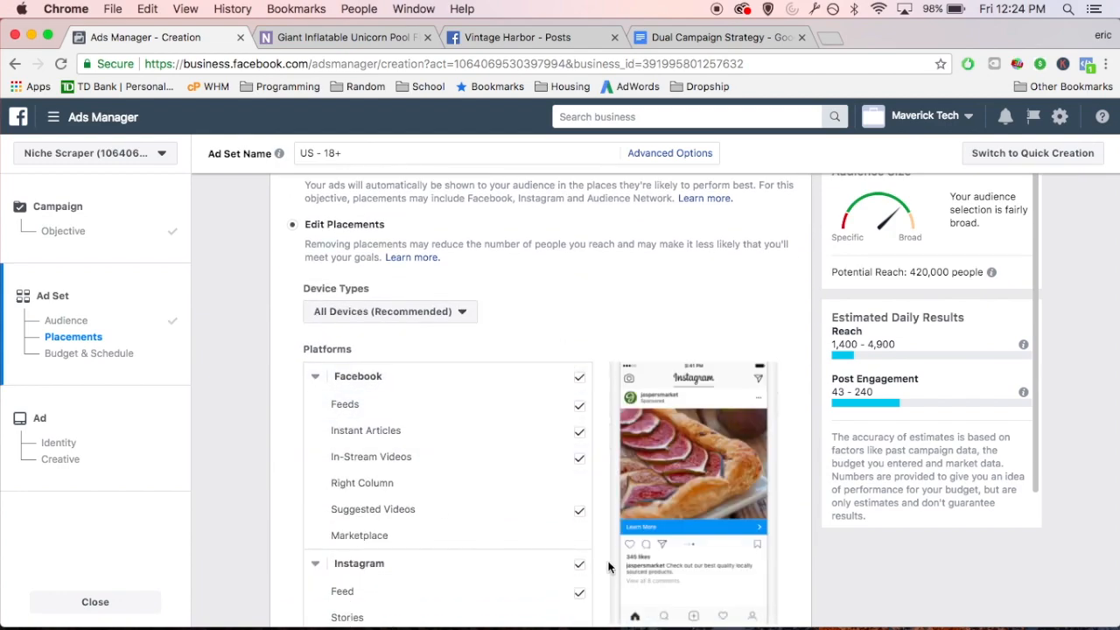
click(579, 563)
scroll(597, 544, down, 4)
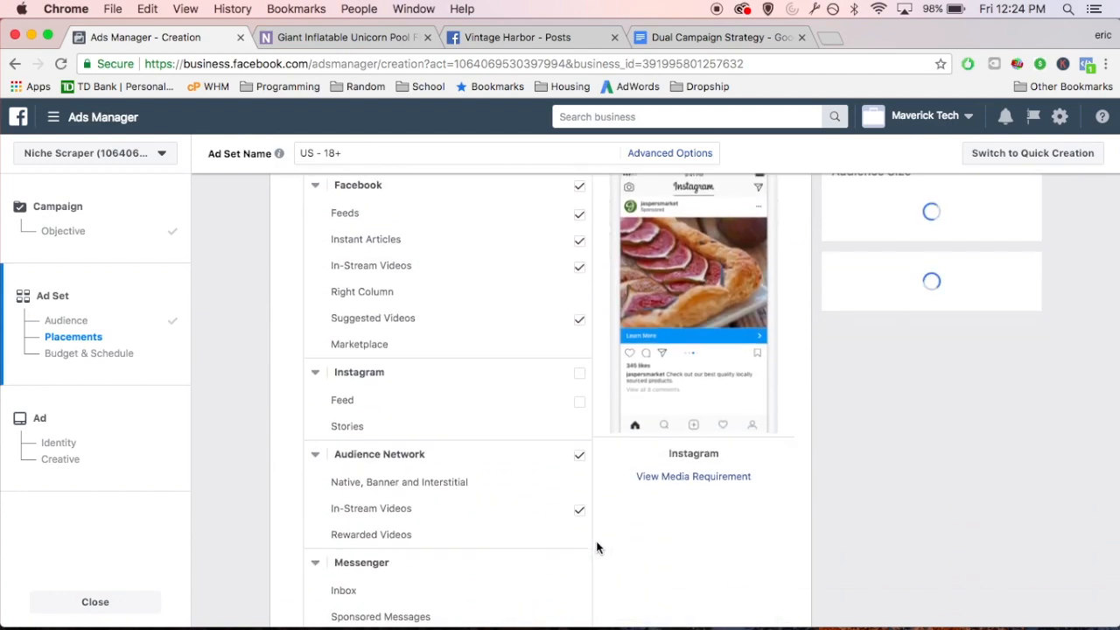
click(580, 442)
Set the engagement ad set's daily budget to $10
scroll(635, 557, down, 4)
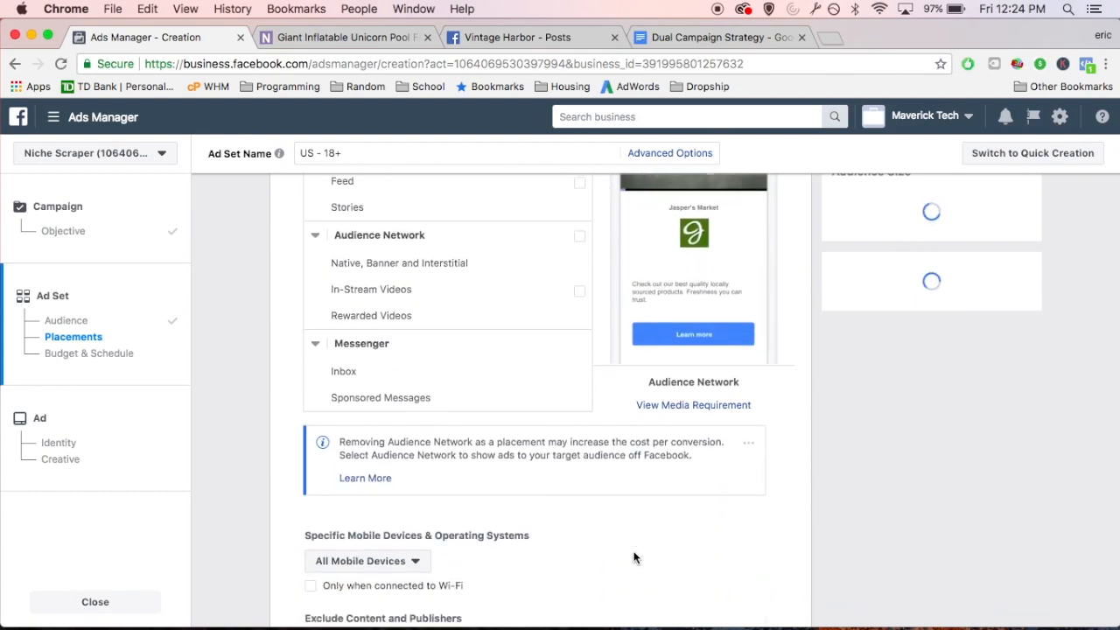
scroll(636, 557, down, 3)
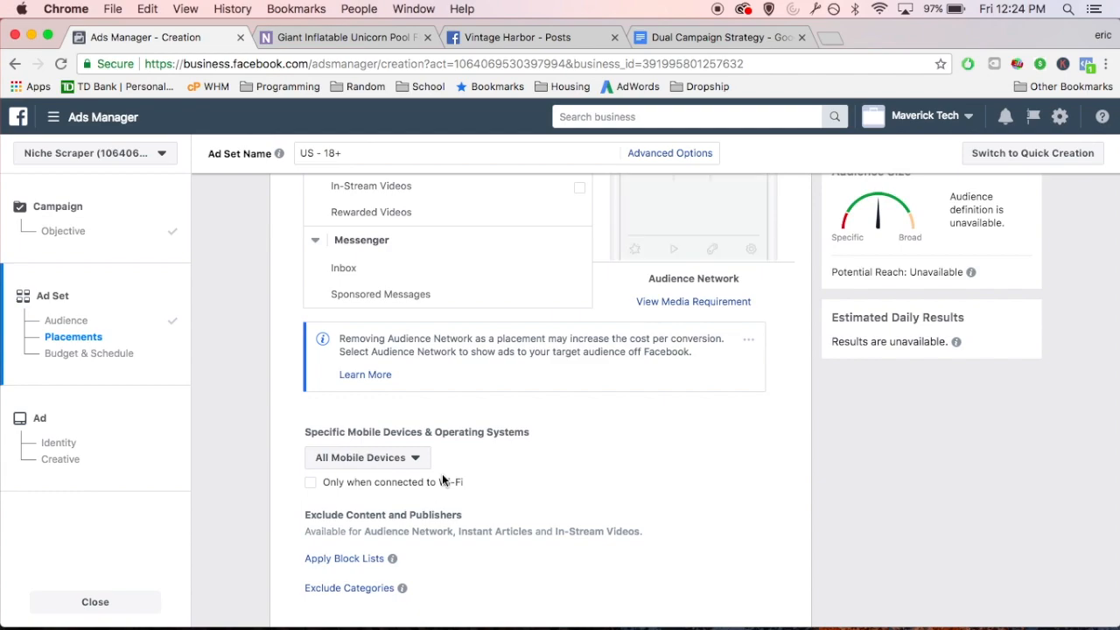
scroll(856, 464, down, 5)
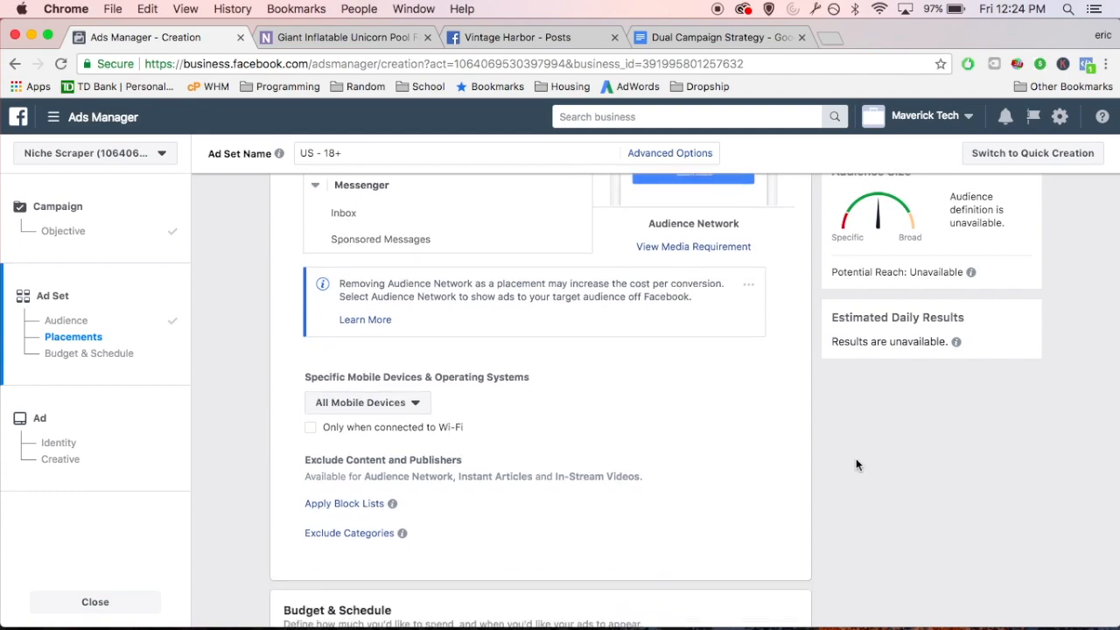
click(607, 399)
double_click(608, 399)
text(10)
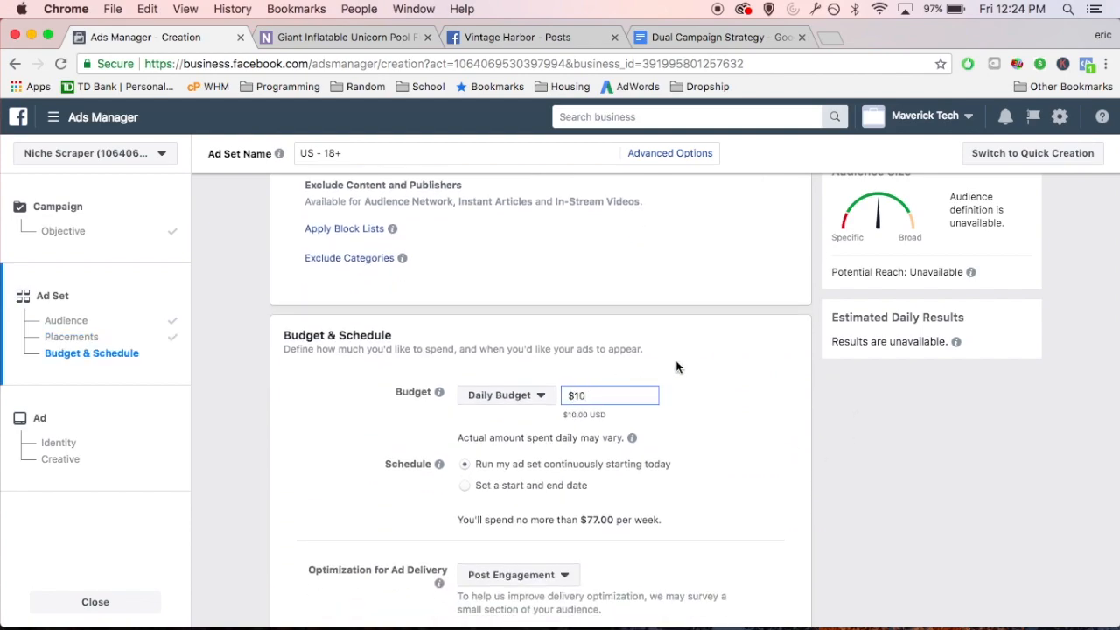
Check the engagement campaign's daily spend and duration in the Dual Campaign Strategy document, and return to Ads Manager
click(718, 37)
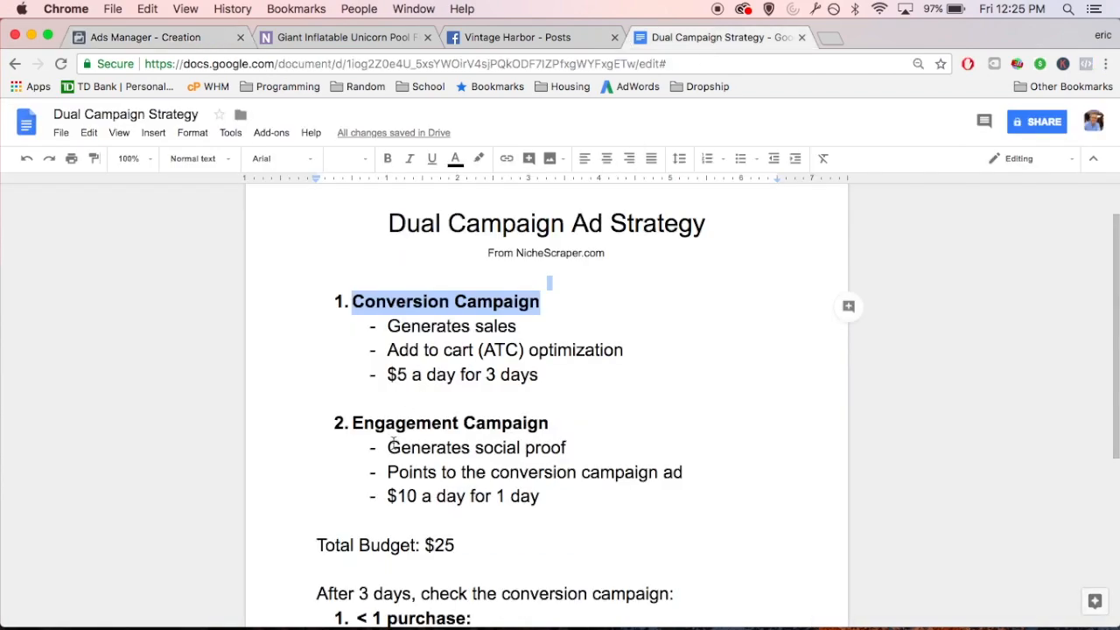
click(421, 454)
drag(388, 496, 539, 496)
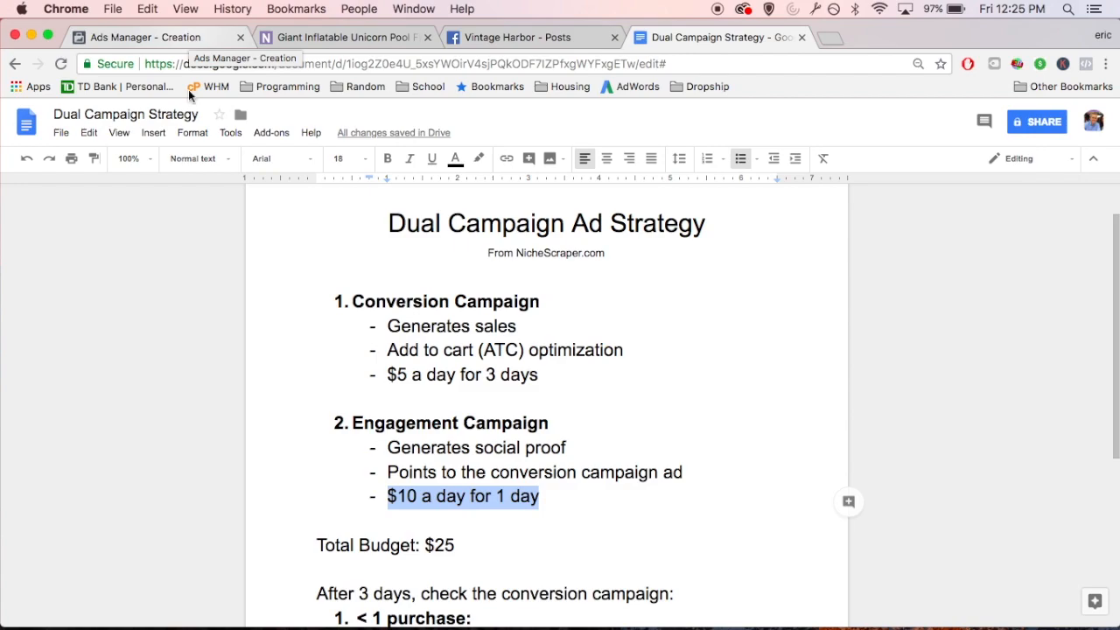
click(427, 518)
click(175, 37)
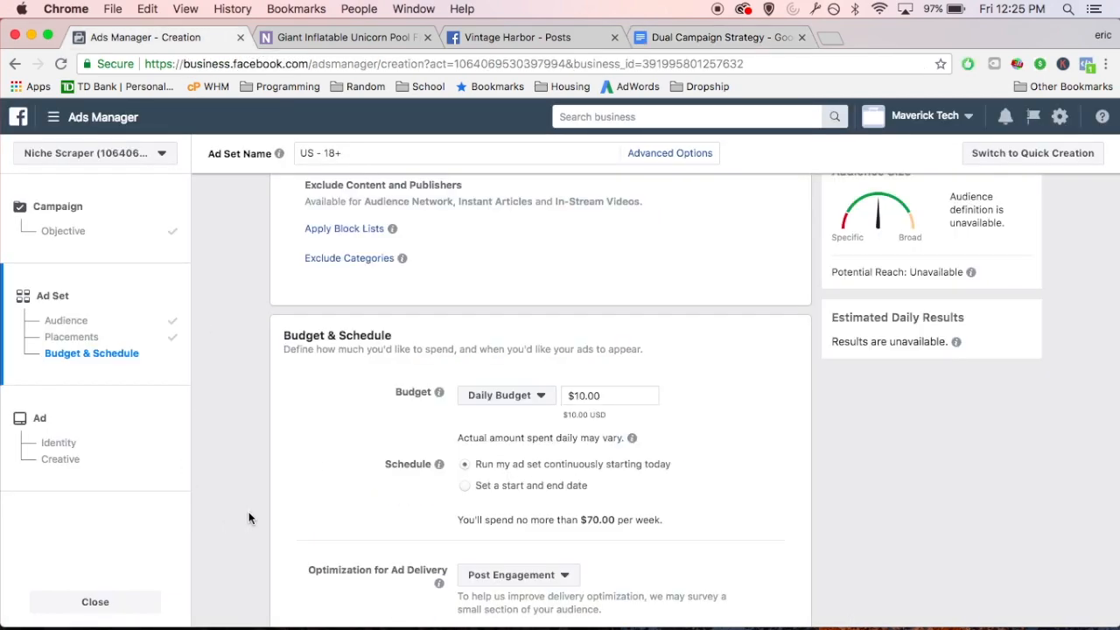
Review the ad set's budget, schedule and delivery optimization settings and continue to the ad setup
scroll(248, 518, down, 5)
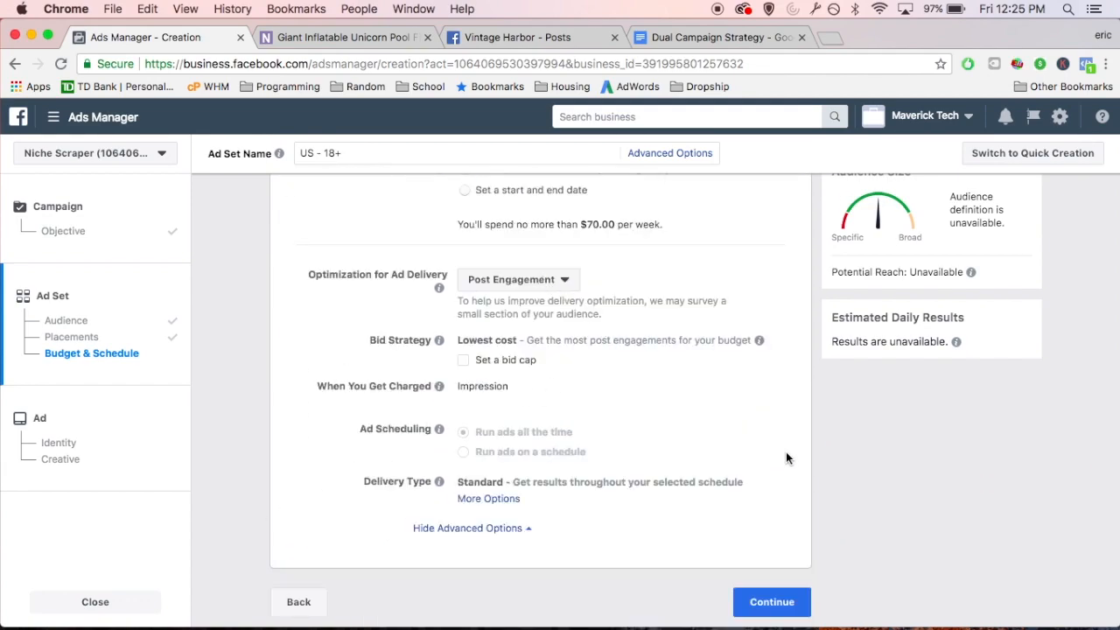
scroll(850, 458, up, 3)
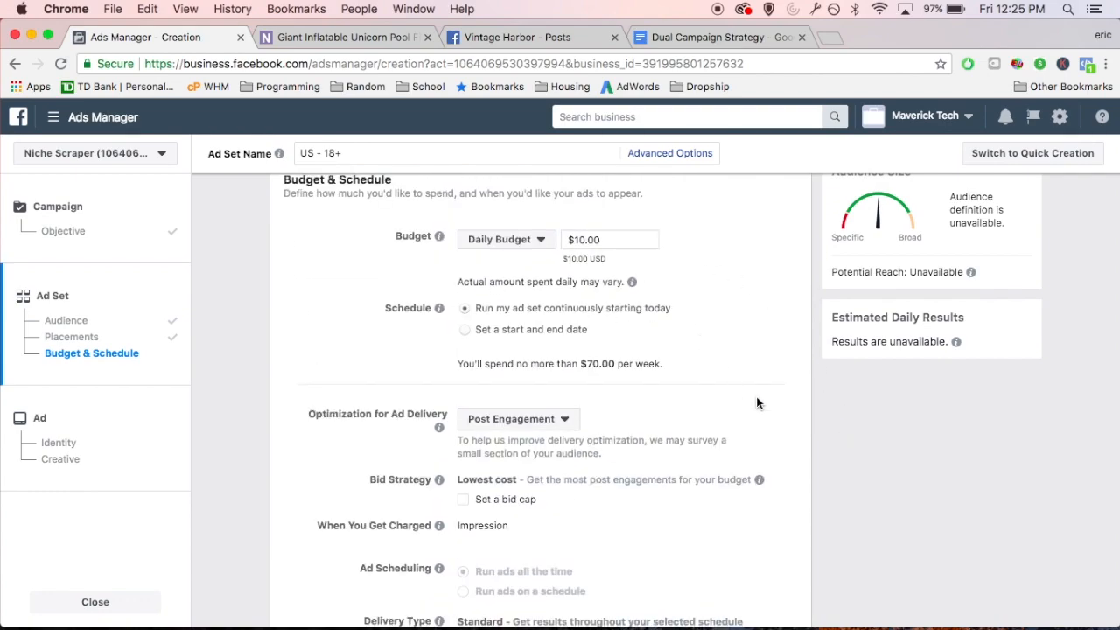
scroll(756, 396, down, 3)
click(748, 596)
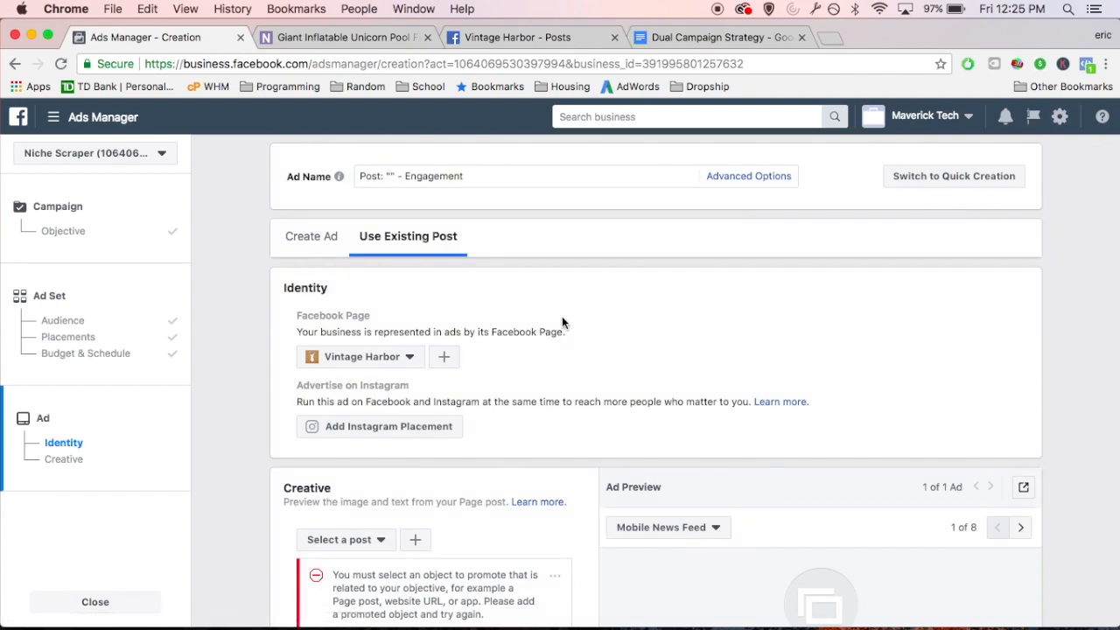
Copy the post ID from the web address of the Vintage Harbor unicorn pool float post and return to Ads Manager
click(561, 37)
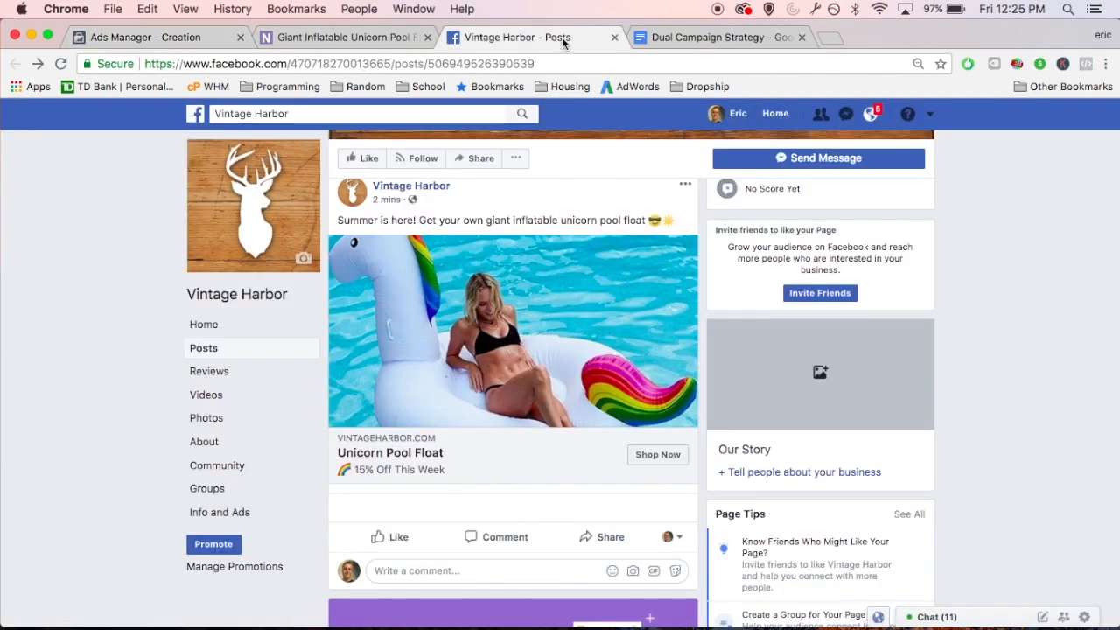
double_click(503, 64)
key(super+c)
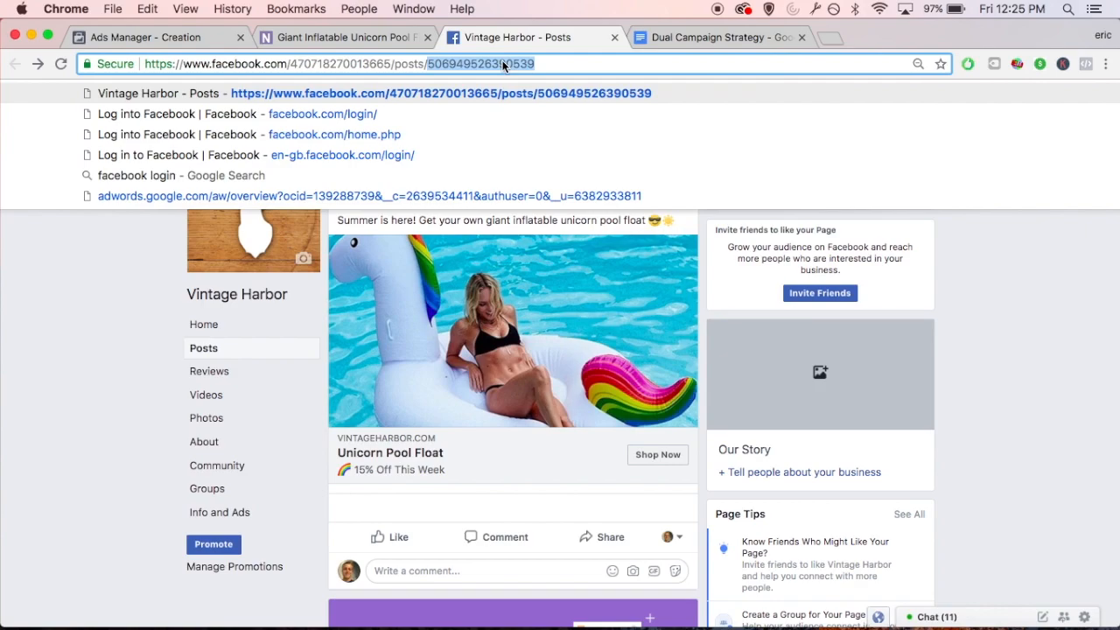
click(175, 39)
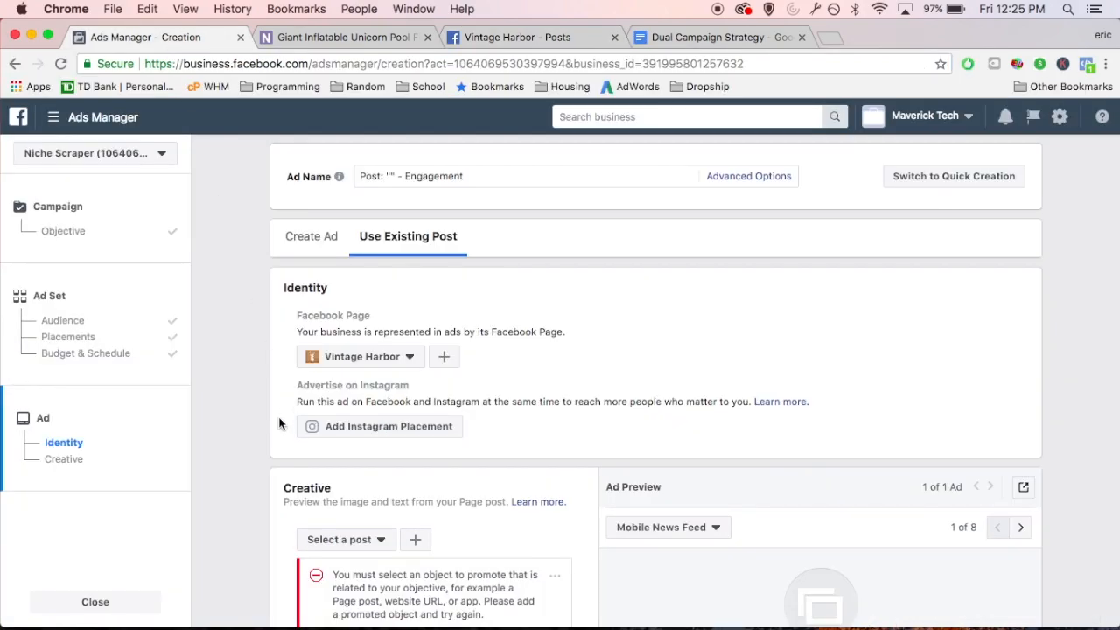
Submit the copied post ID as the ad's existing post and check the ad preview
scroll(279, 424, down, 5)
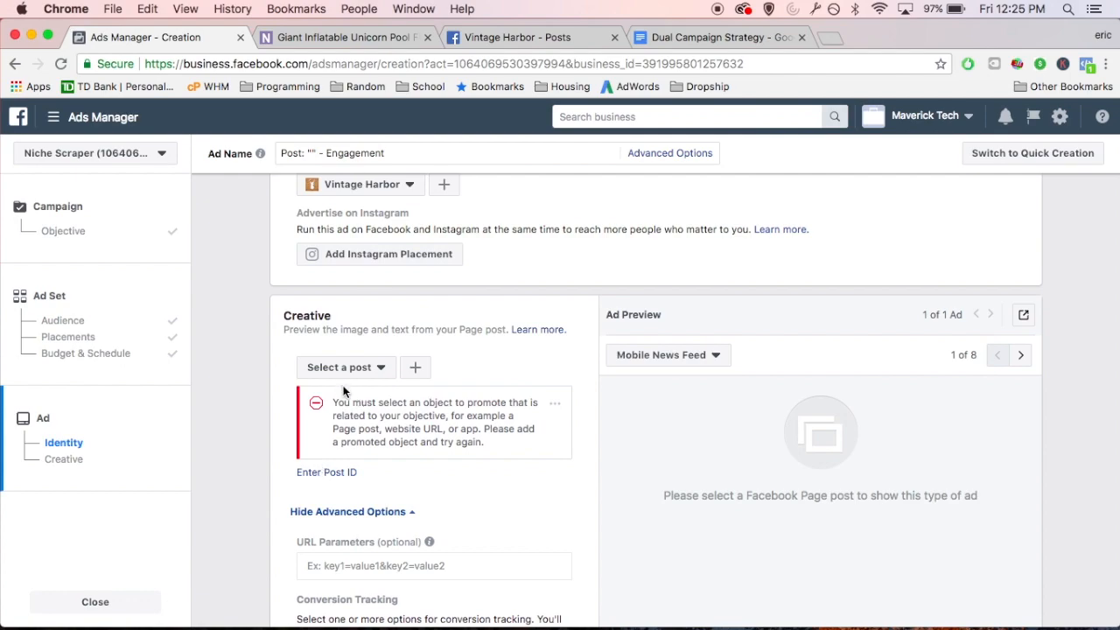
click(328, 472)
key(super+v)
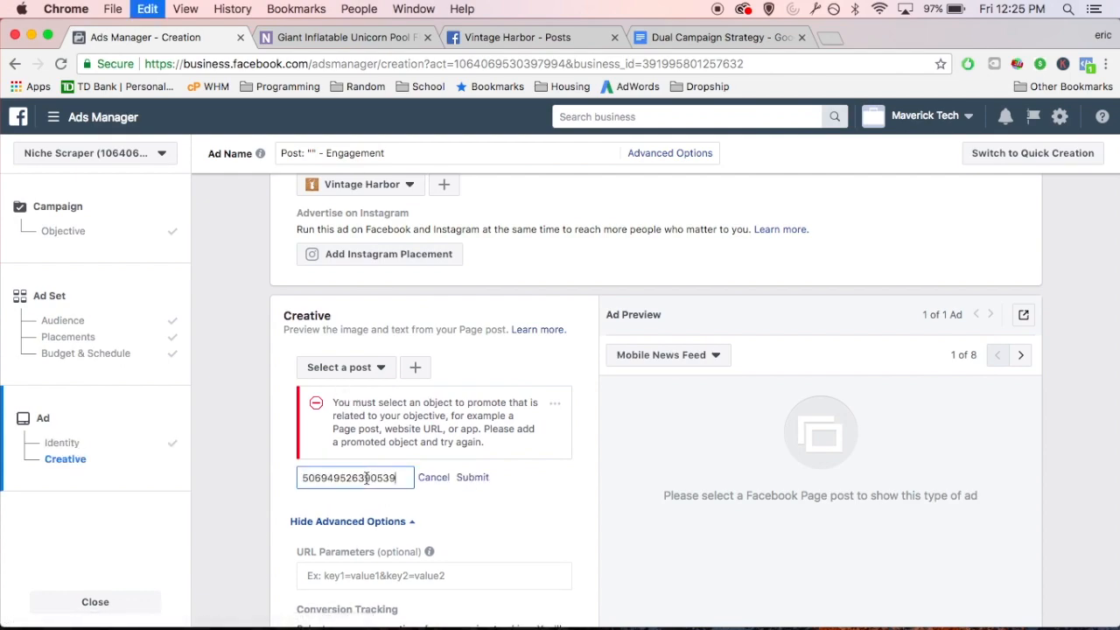
click(473, 477)
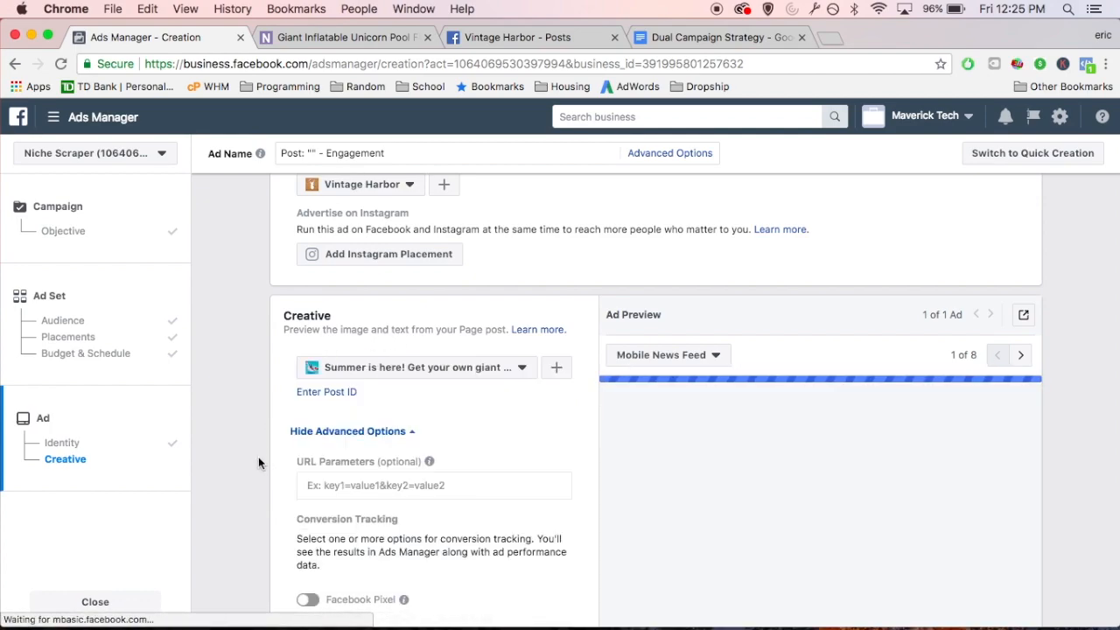
scroll(256, 523, down, 3)
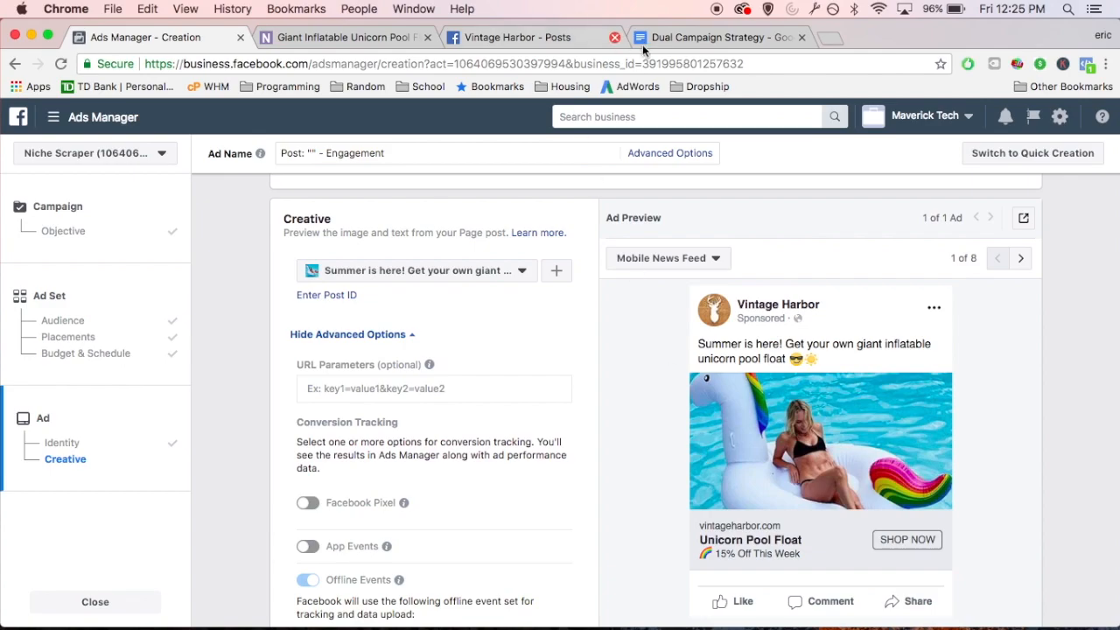
Switch to the Dual Campaign Strategy document to review the campaign plan
click(668, 42)
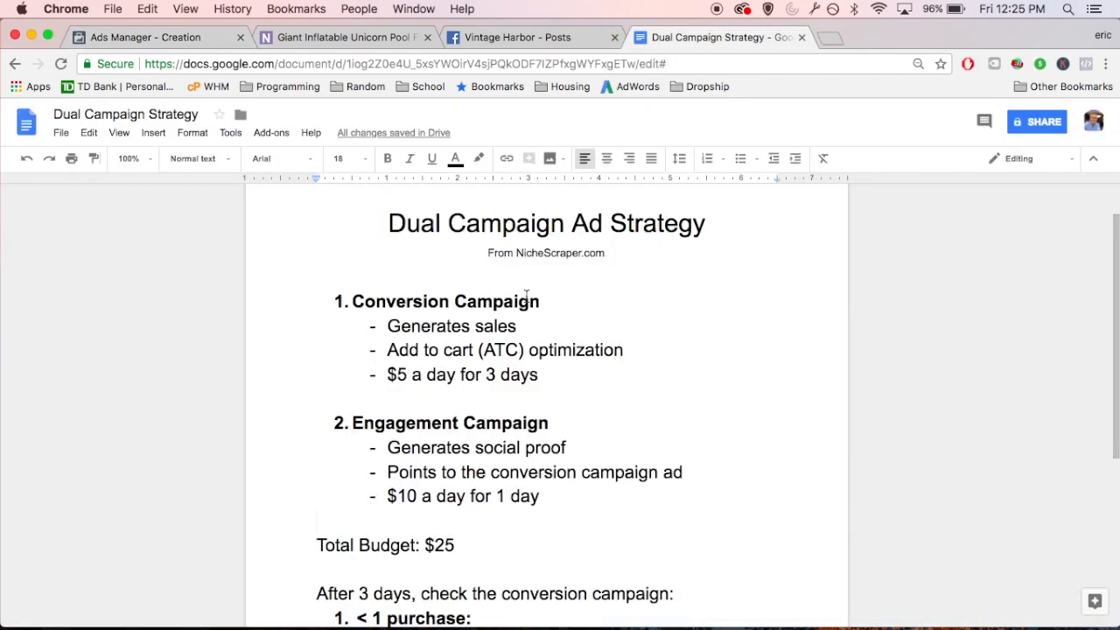